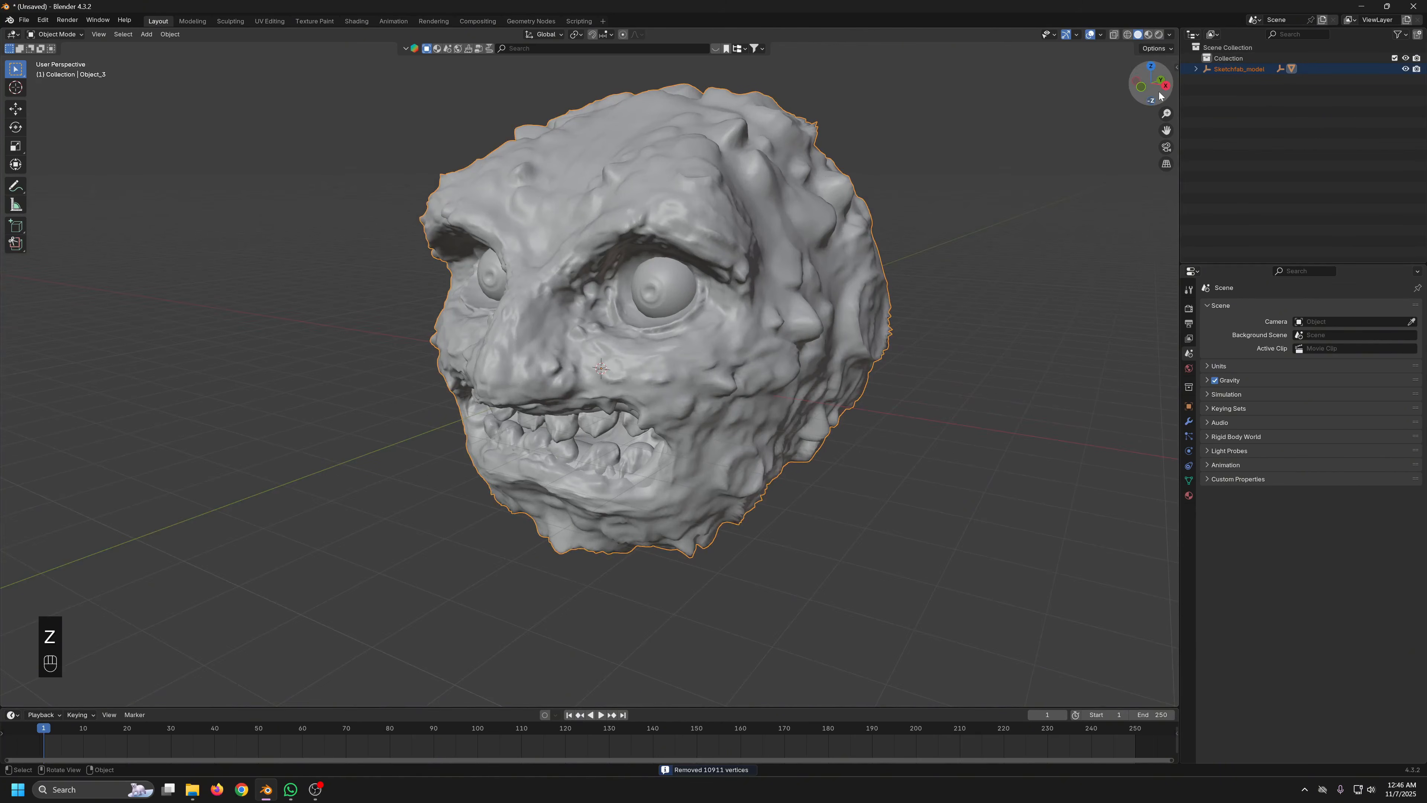
# Clear the parent of Object_3 while keeping its transformation, and delete the two leftover parent empties
pyautogui.click(1195, 69)
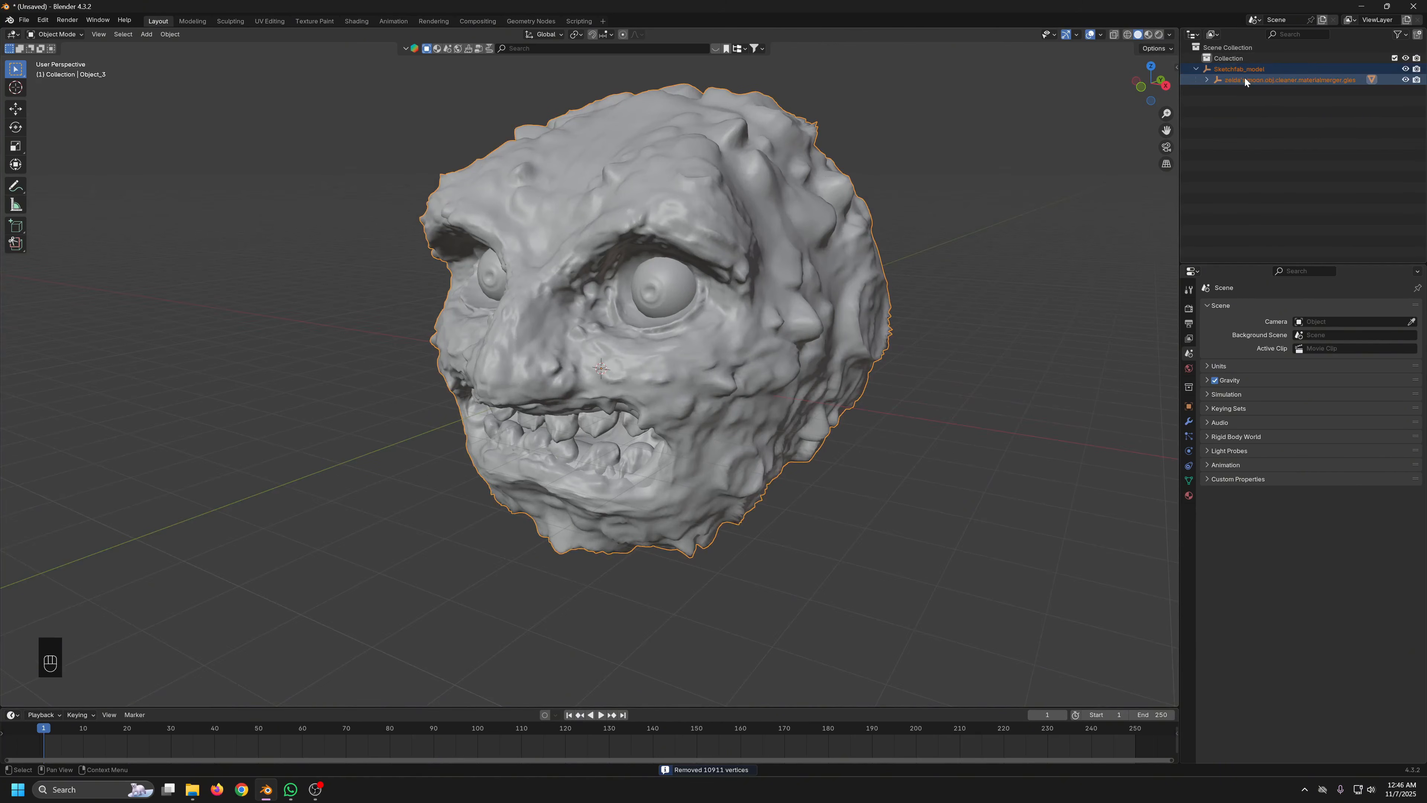
pyautogui.click(1211, 80)
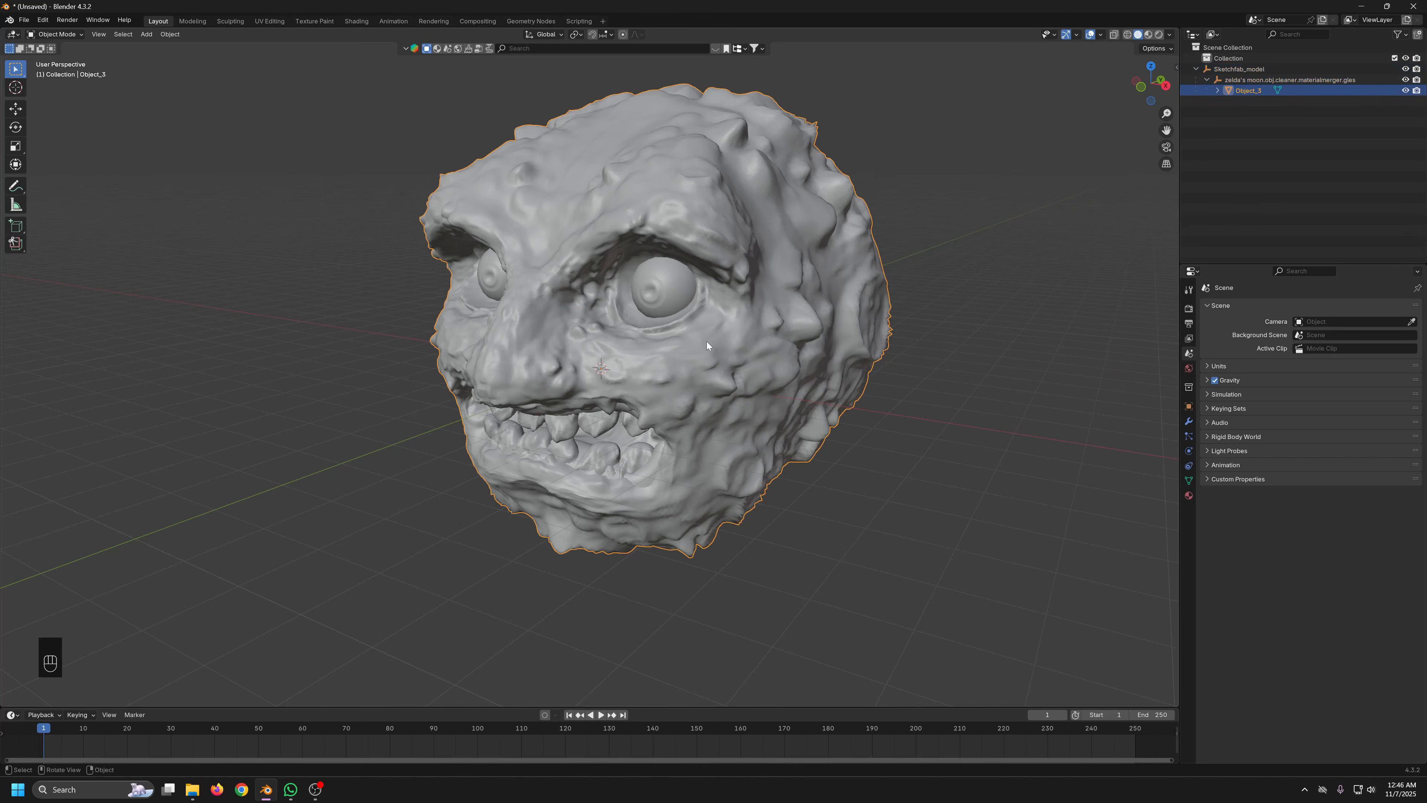
pyautogui.hotkey('alt', 'p')
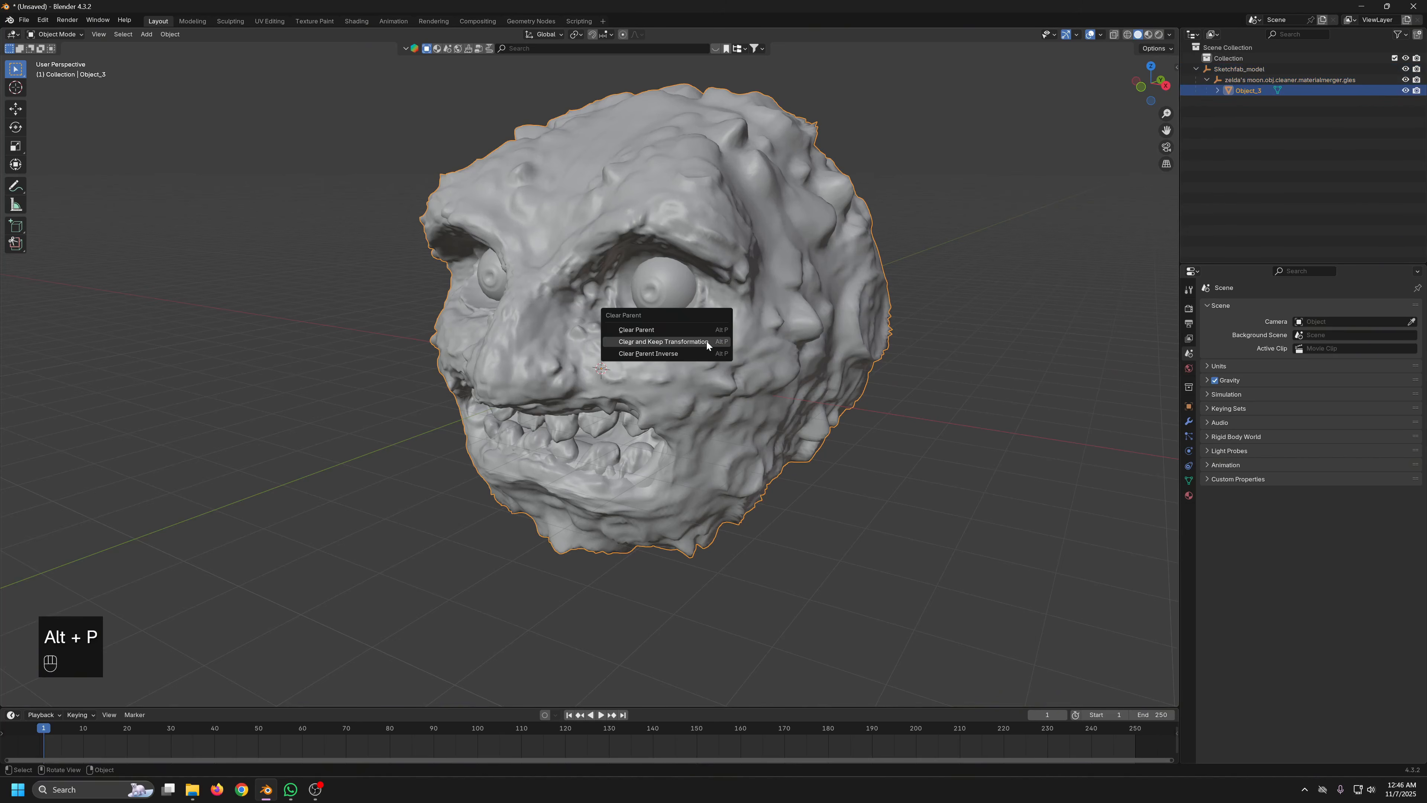
pyautogui.click(707, 343)
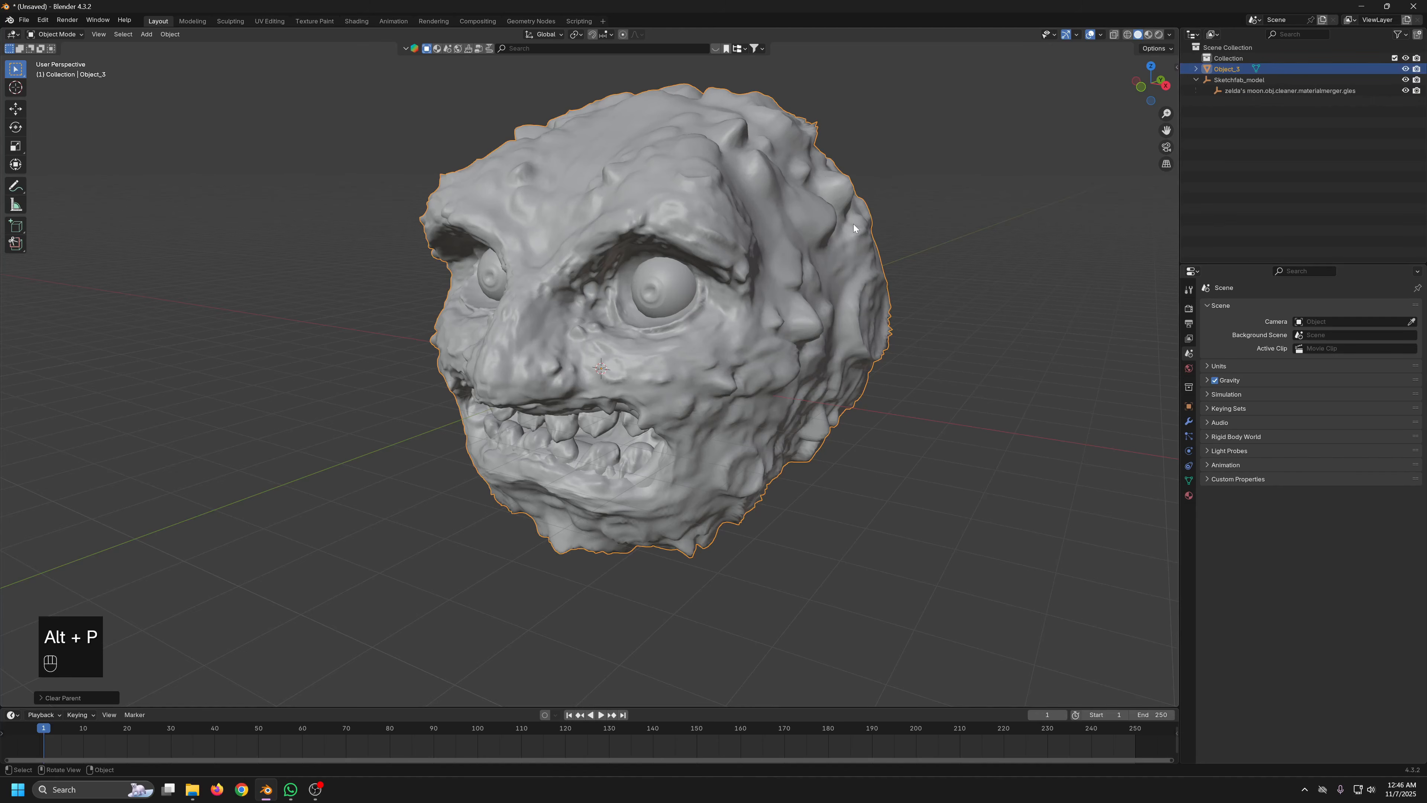
pyautogui.hotkey('ctrl', 'i')
pyautogui.press('Delete')
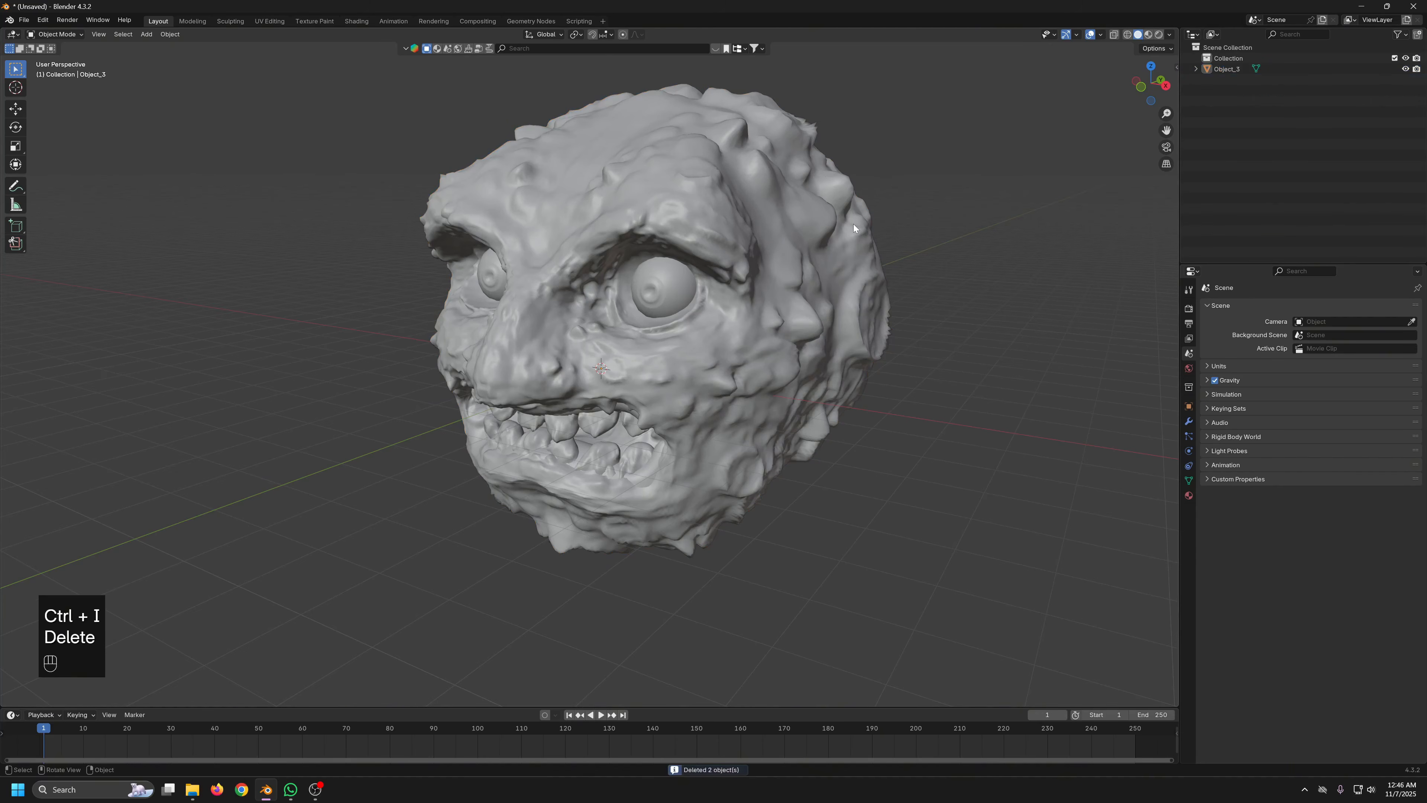
# Rename the head mesh object to High
pyautogui.doubleClick(1222, 69)
pyautogui.write('Hig')
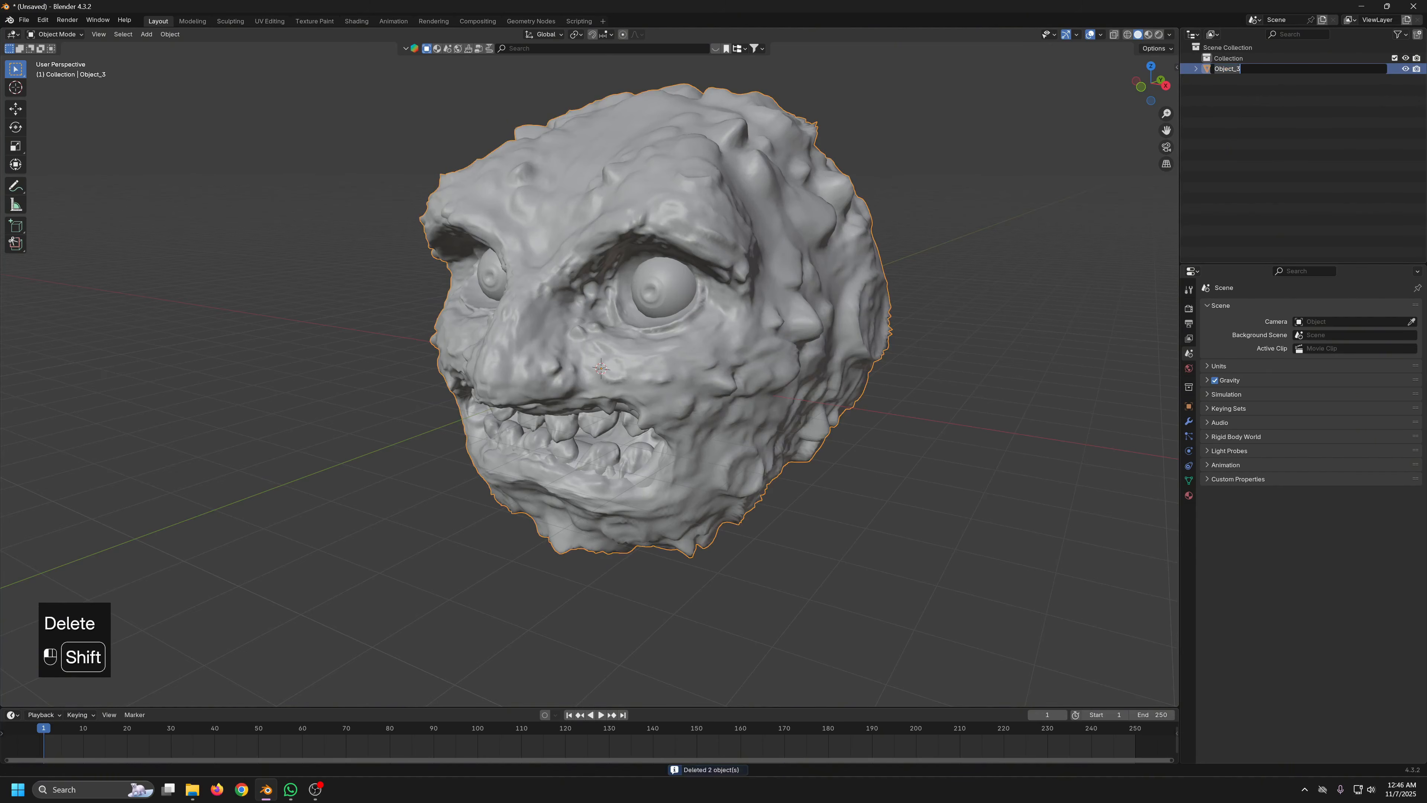
pyautogui.write('h')
pyautogui.press('Return')
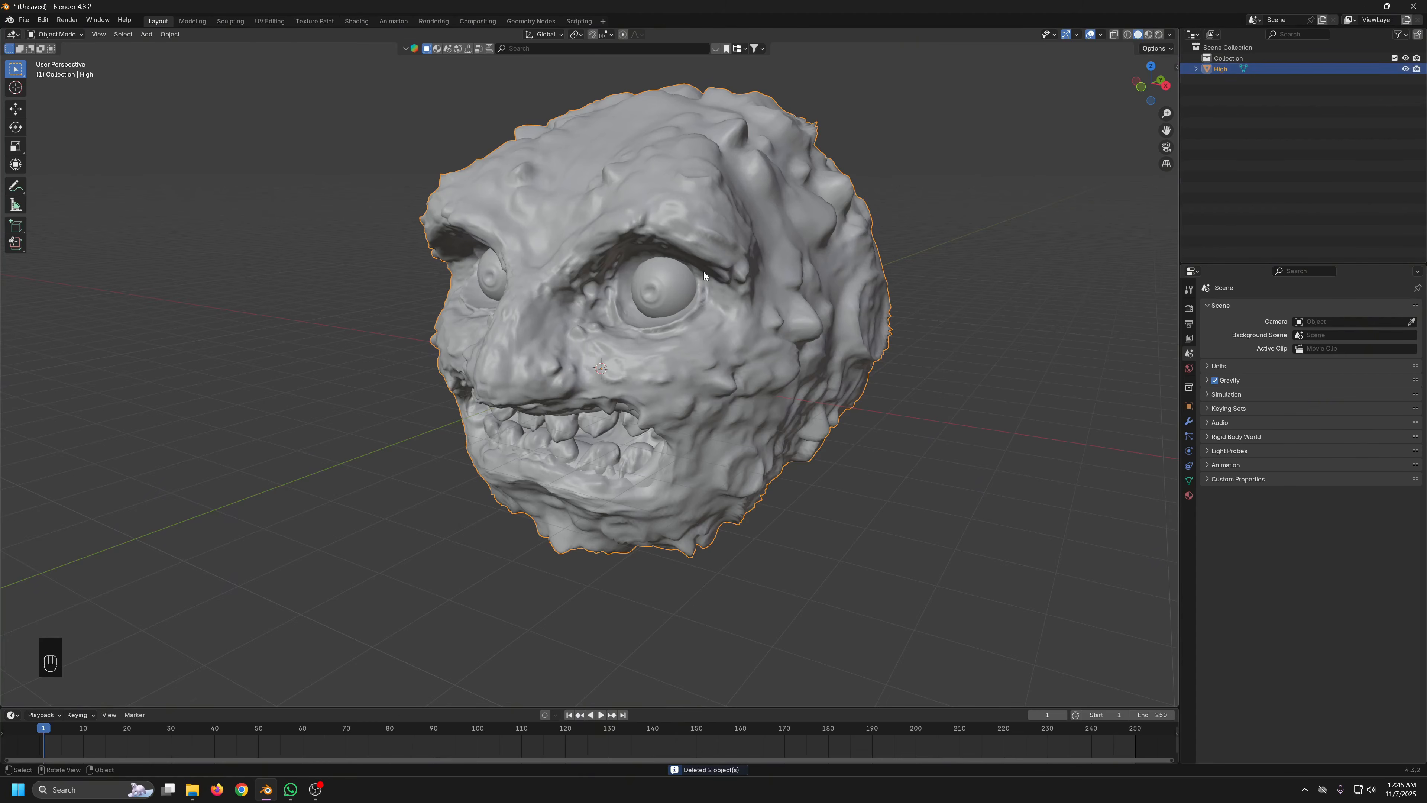
# Try a QuadriFlow remesh of the High mesh in Quad mode with 3000 faces
pyautogui.scroll(-4, 704, 271)
pyautogui.moveTo(704, 271); pyautogui.dragTo(778, 347, button='middle')
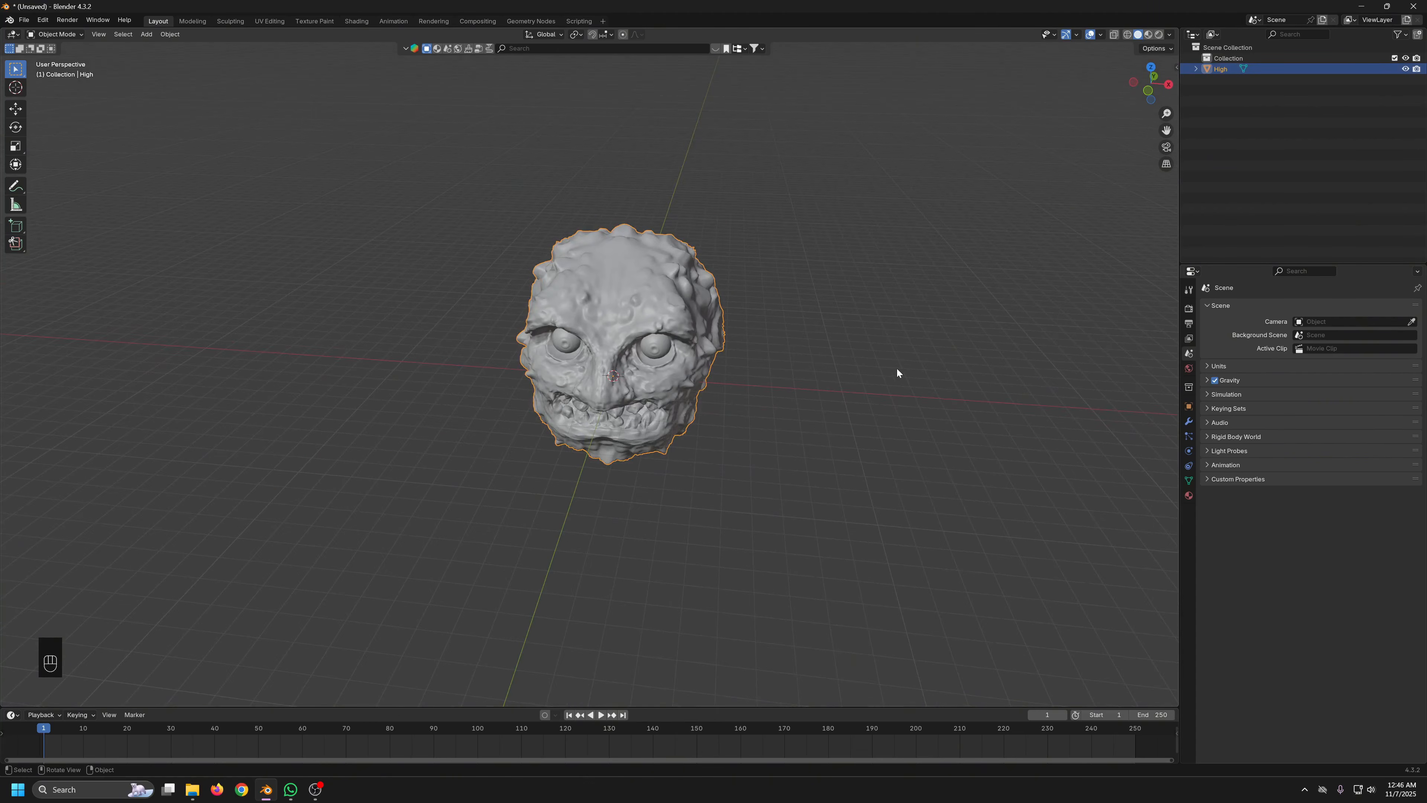
pyautogui.click(1189, 481)
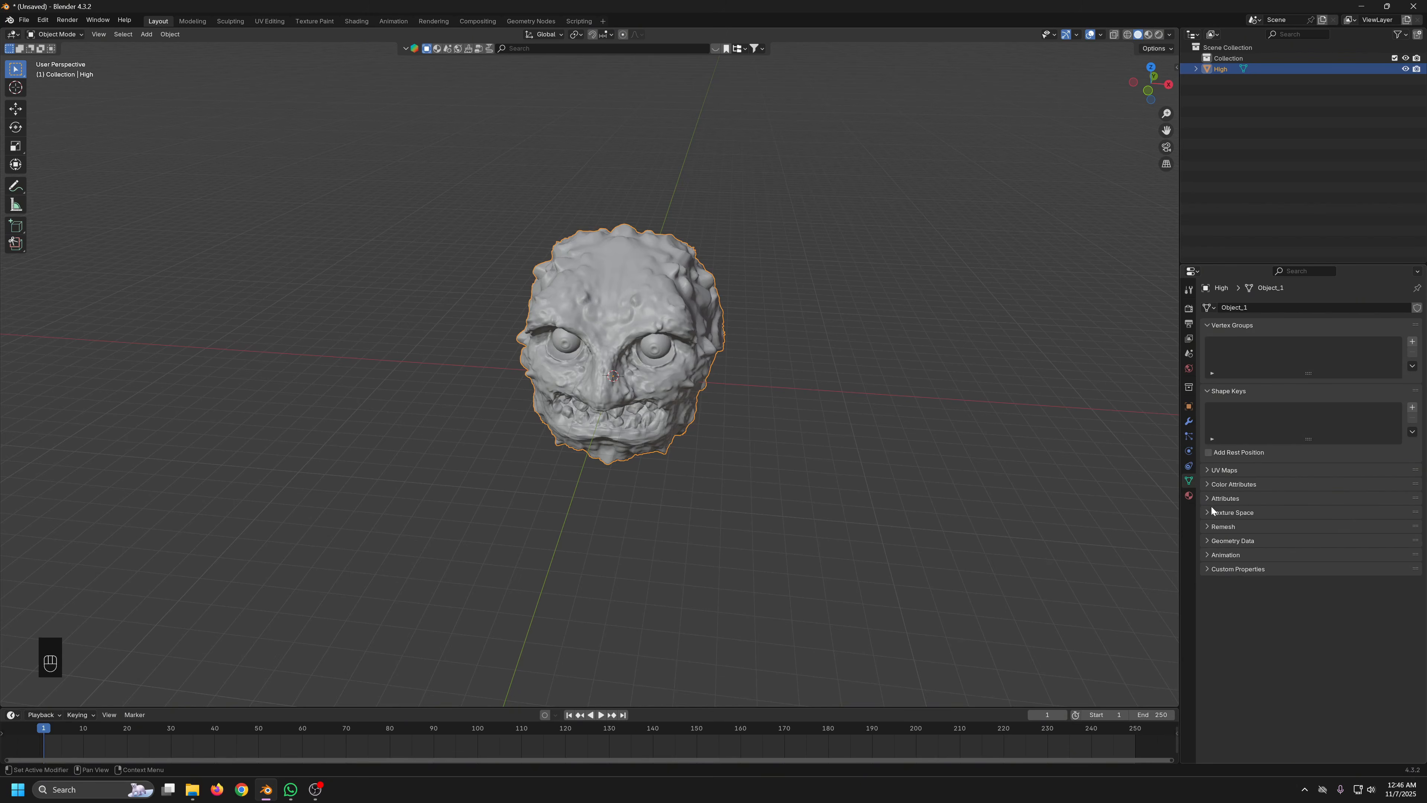
pyautogui.click(1234, 527)
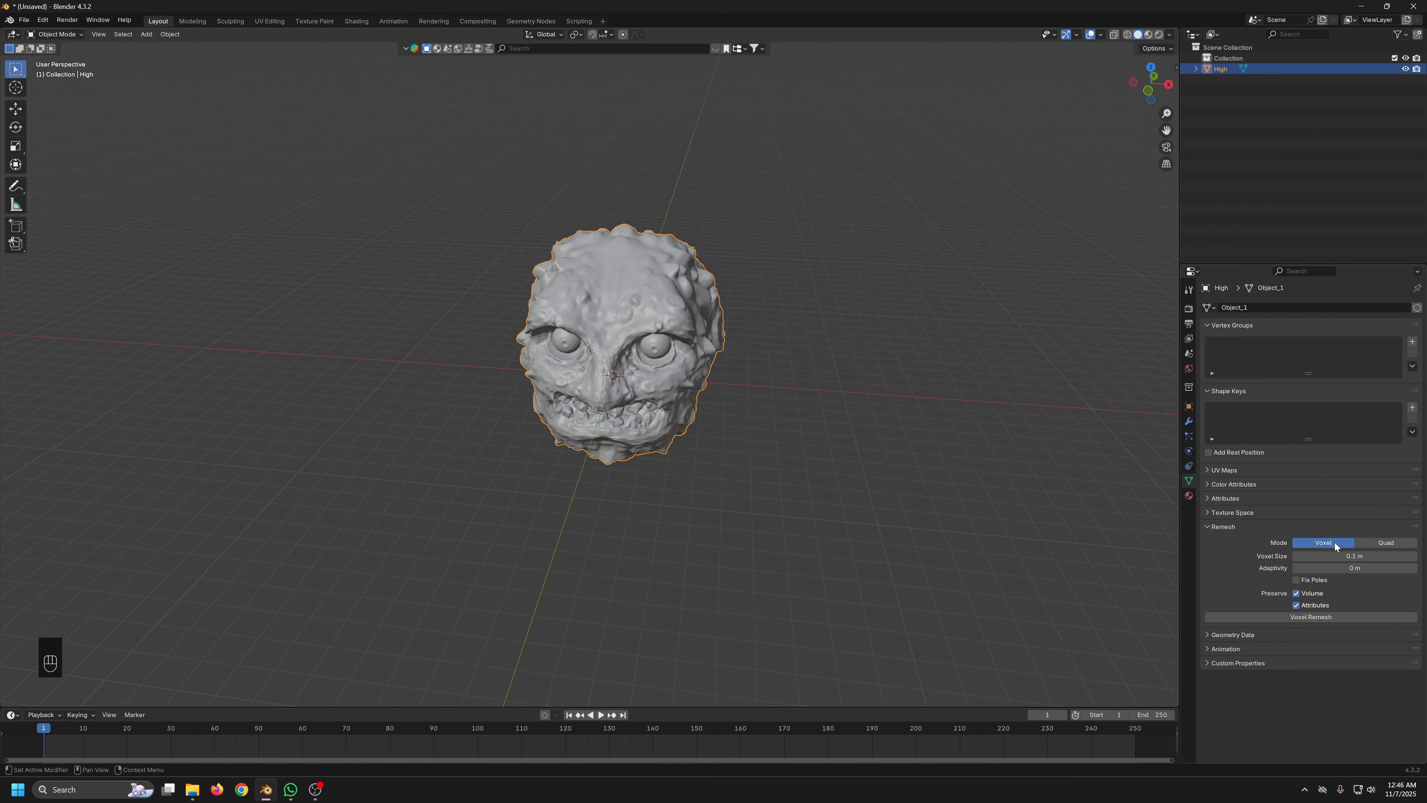
pyautogui.click(1386, 542)
pyautogui.click(1349, 556)
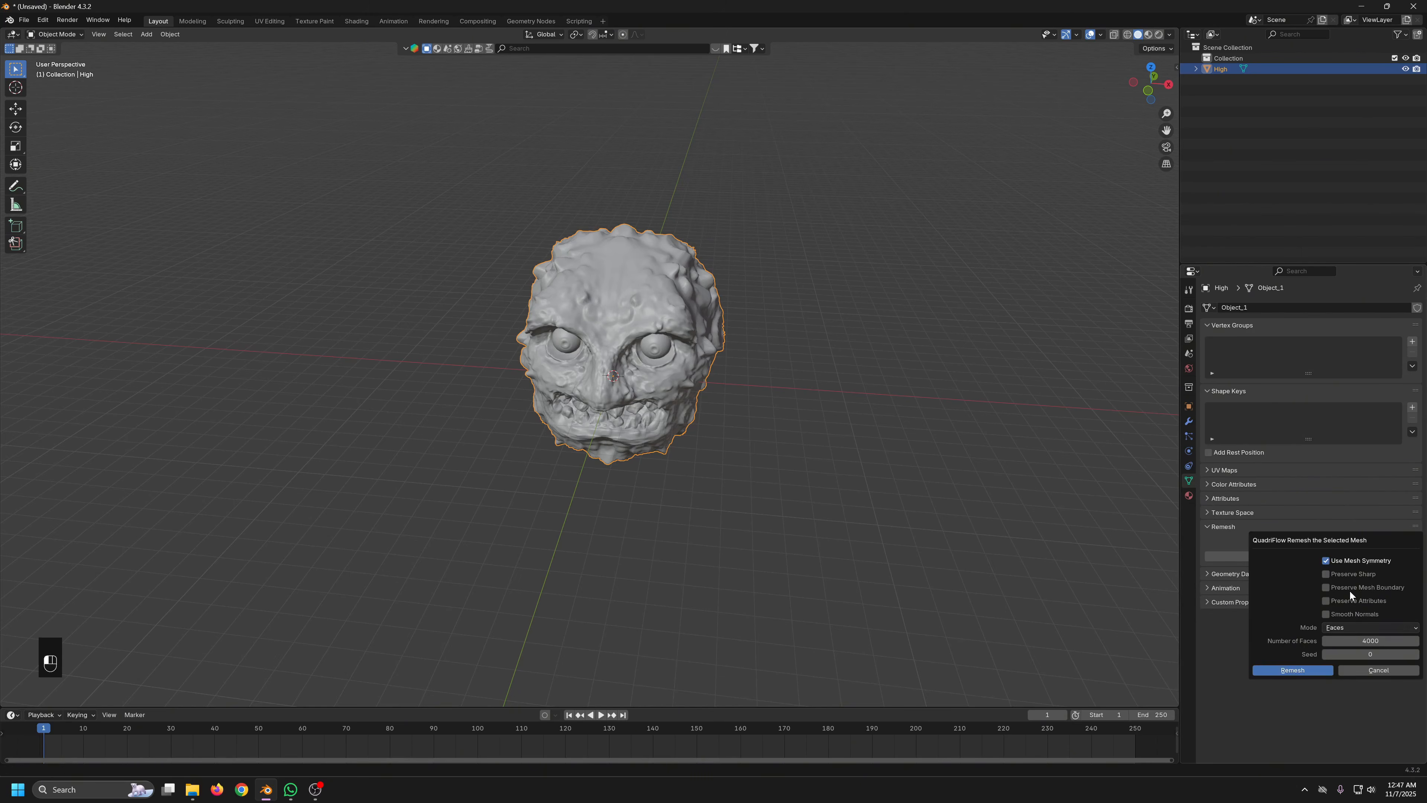
pyautogui.click(1349, 641)
pyautogui.write('3000')
pyautogui.press('Return')
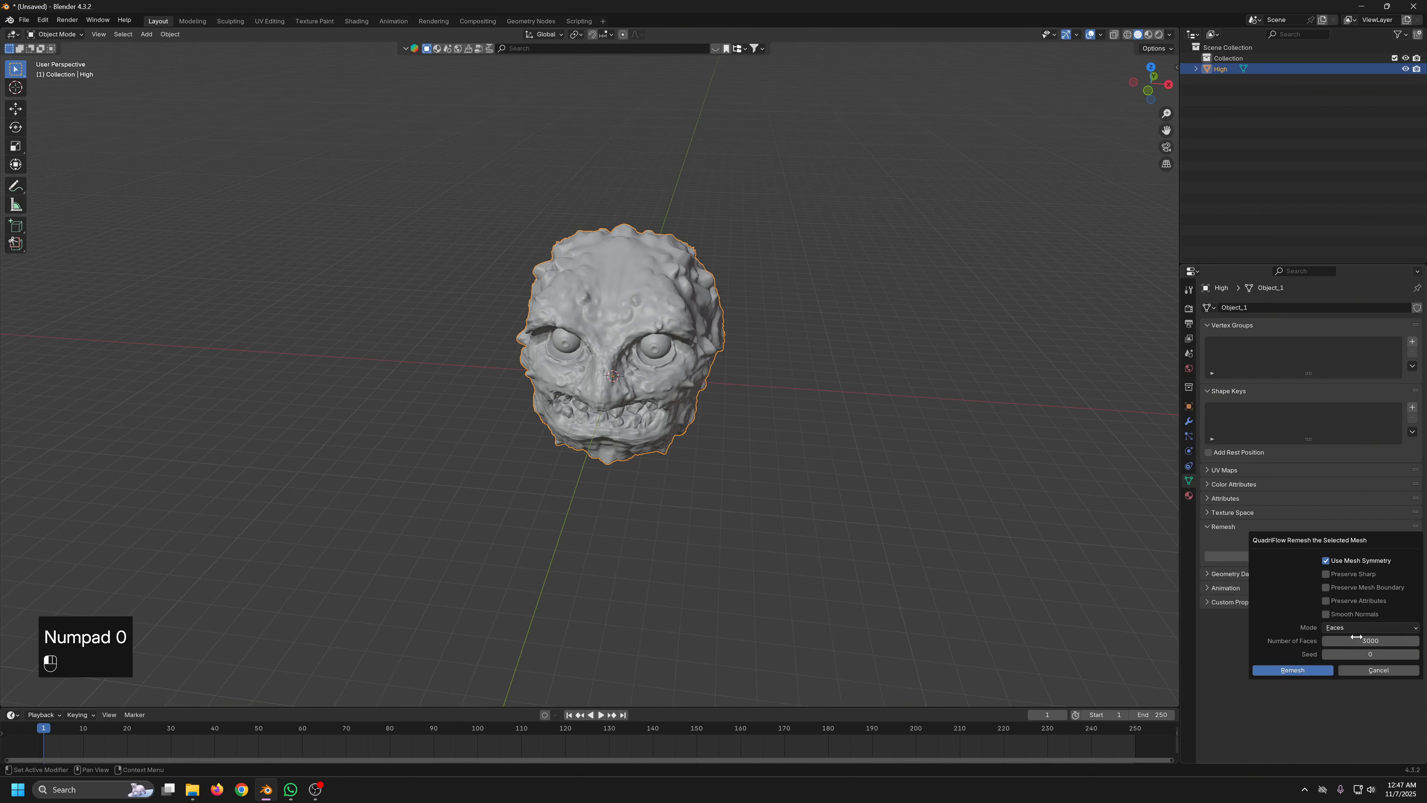
pyautogui.click(1292, 670)
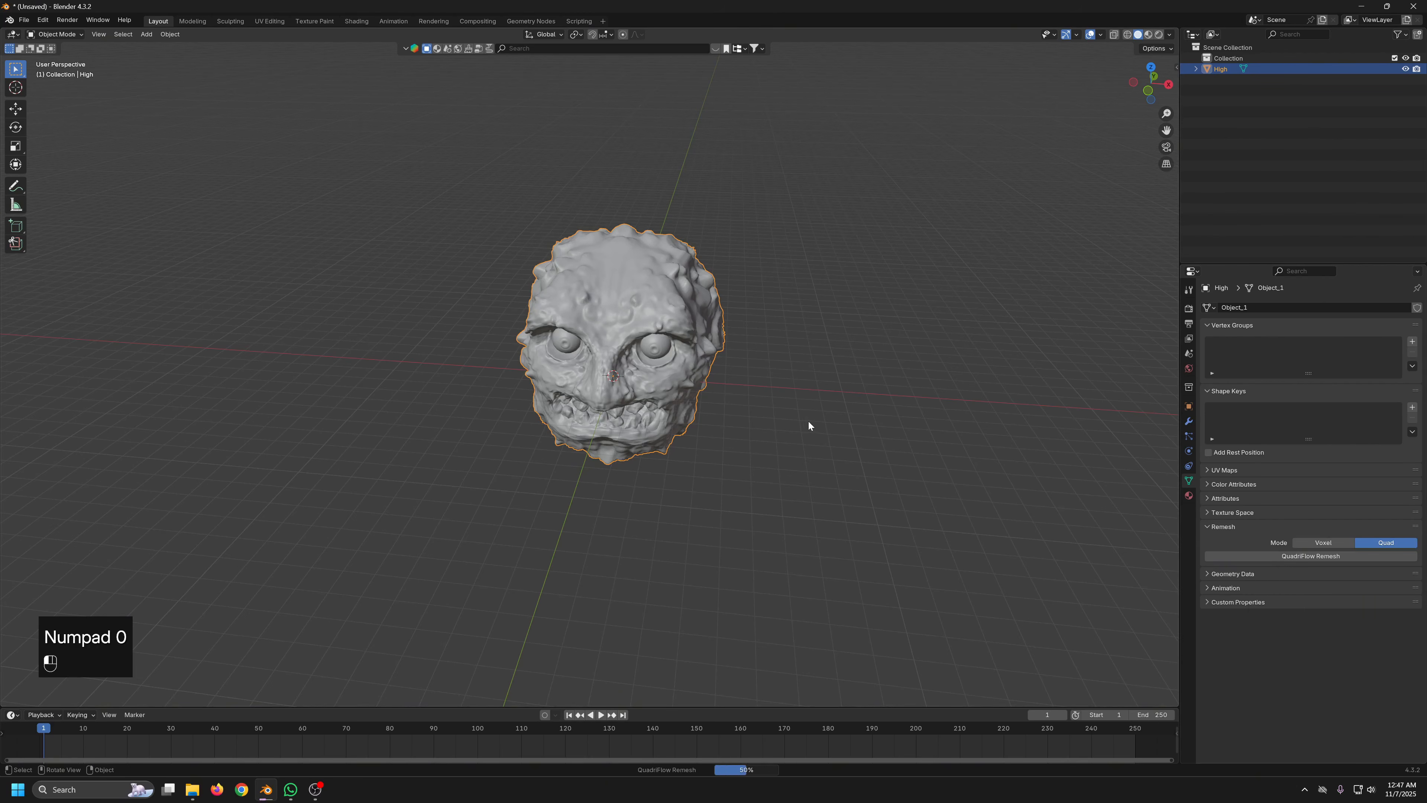
# Shade the remeshed head smooth to inspect it, and undo both the shading and the QuadriFlow remesh
pyautogui.scroll(4, 657, 420)
pyautogui.rightClick(674, 342)
pyautogui.click(659, 348)
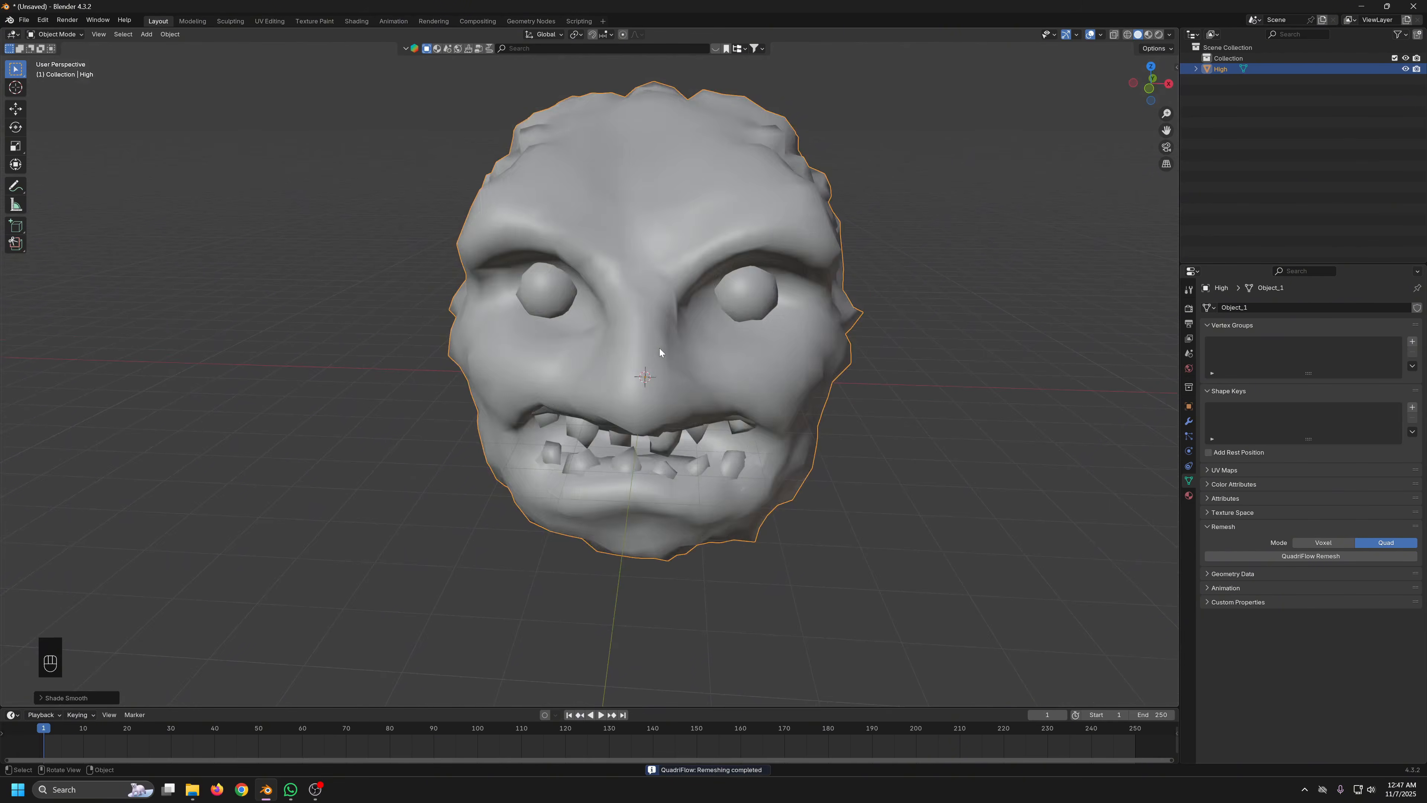
pyautogui.moveTo(659, 347); pyautogui.dragTo(778, 318, button='middle')
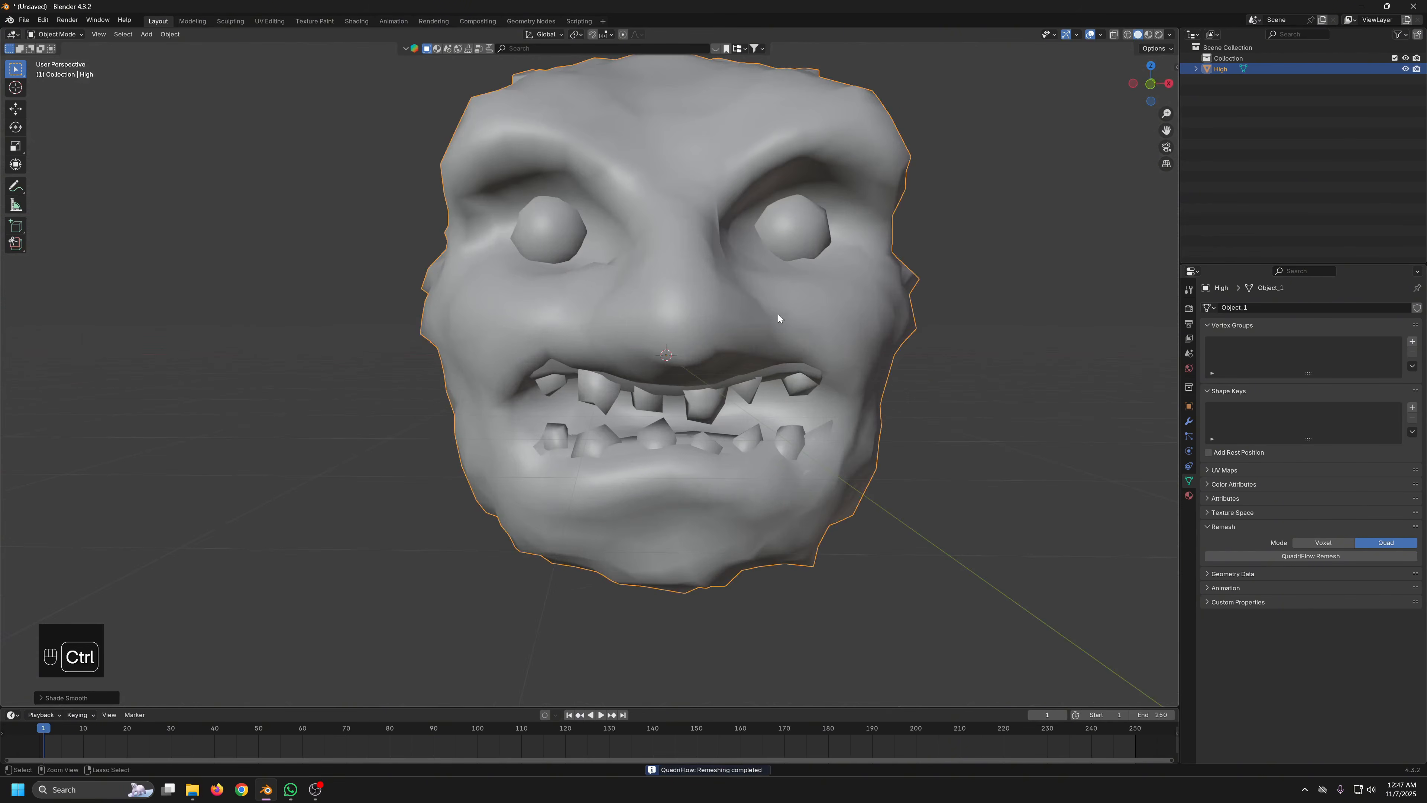
pyautogui.hotkey('ctrl', 'z')
pyautogui.hotkey('ctrl', 'z')
# Remesh the High head with the Quad Remesher add-on using a quad count of 3000
pyautogui.scroll(-3, 781, 339)
pyautogui.press('n')
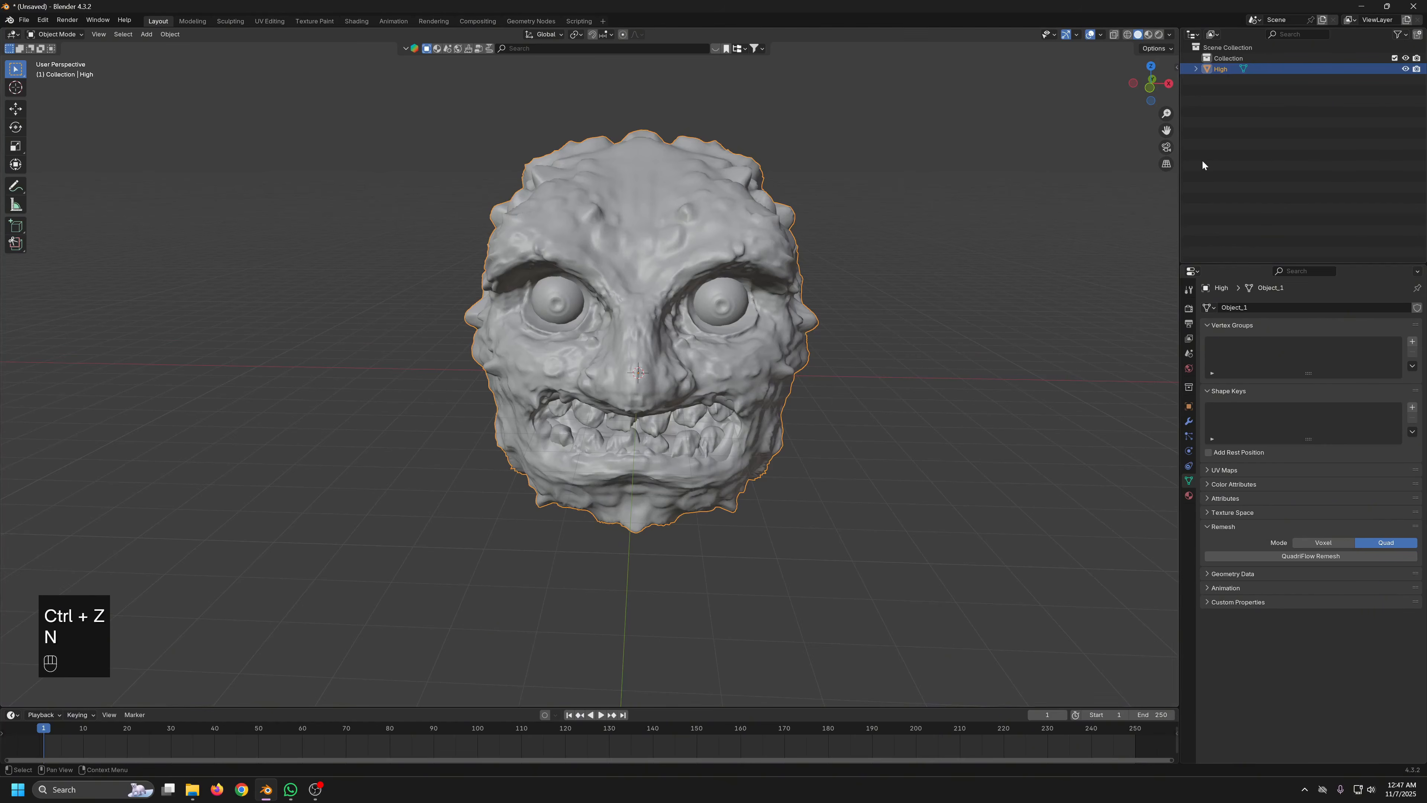
pyautogui.press('n')
pyautogui.click(1172, 234)
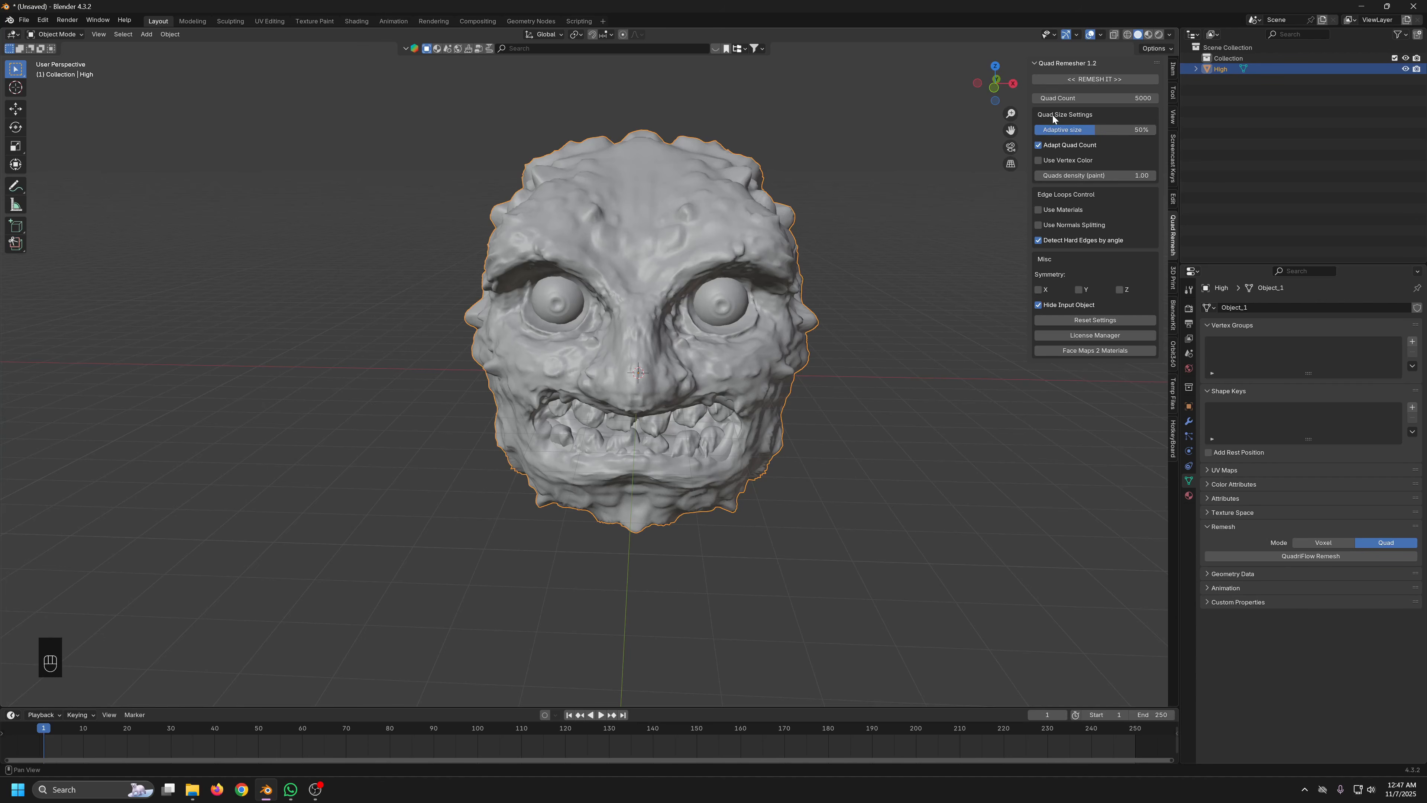
pyautogui.doubleClick(1093, 98)
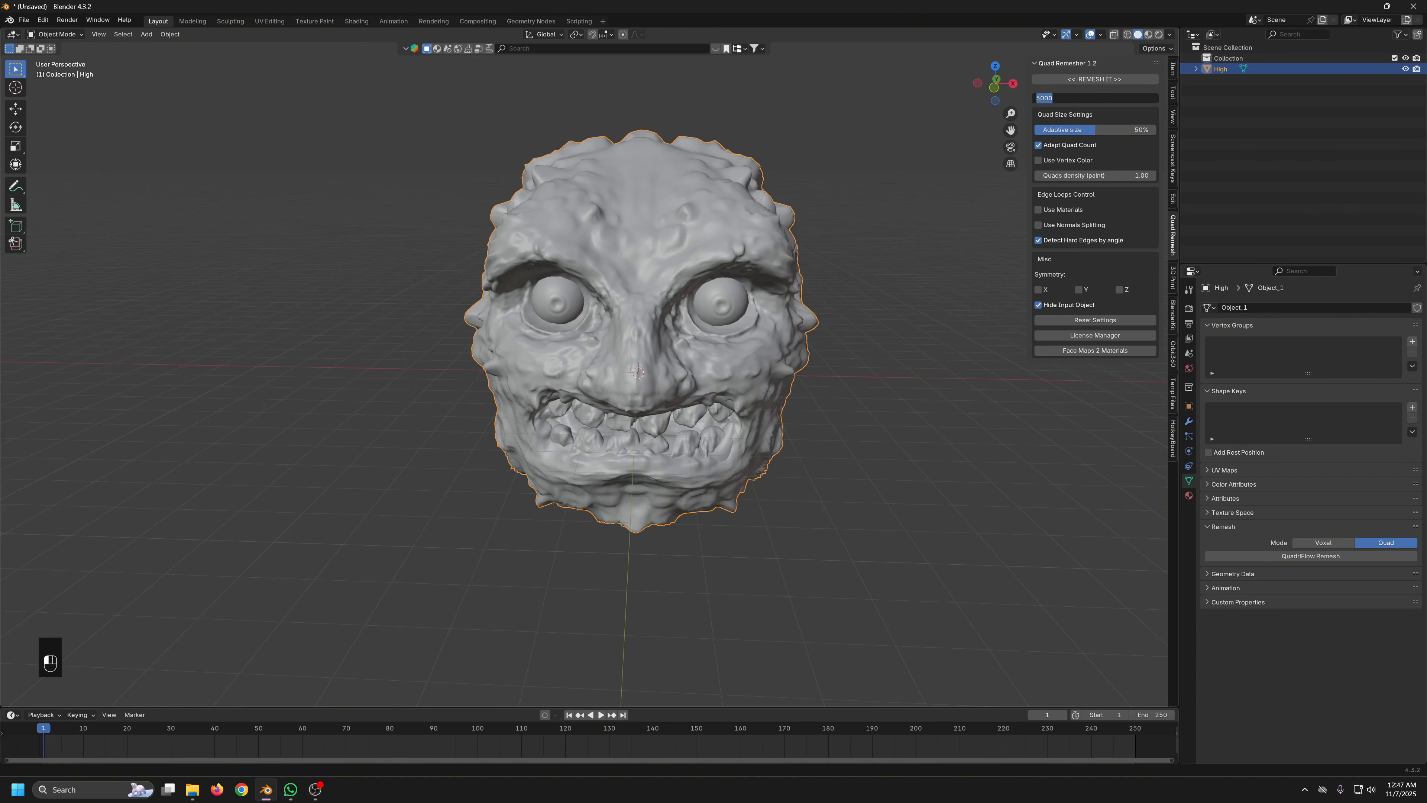
pyautogui.write('3000')
pyautogui.press('Return')
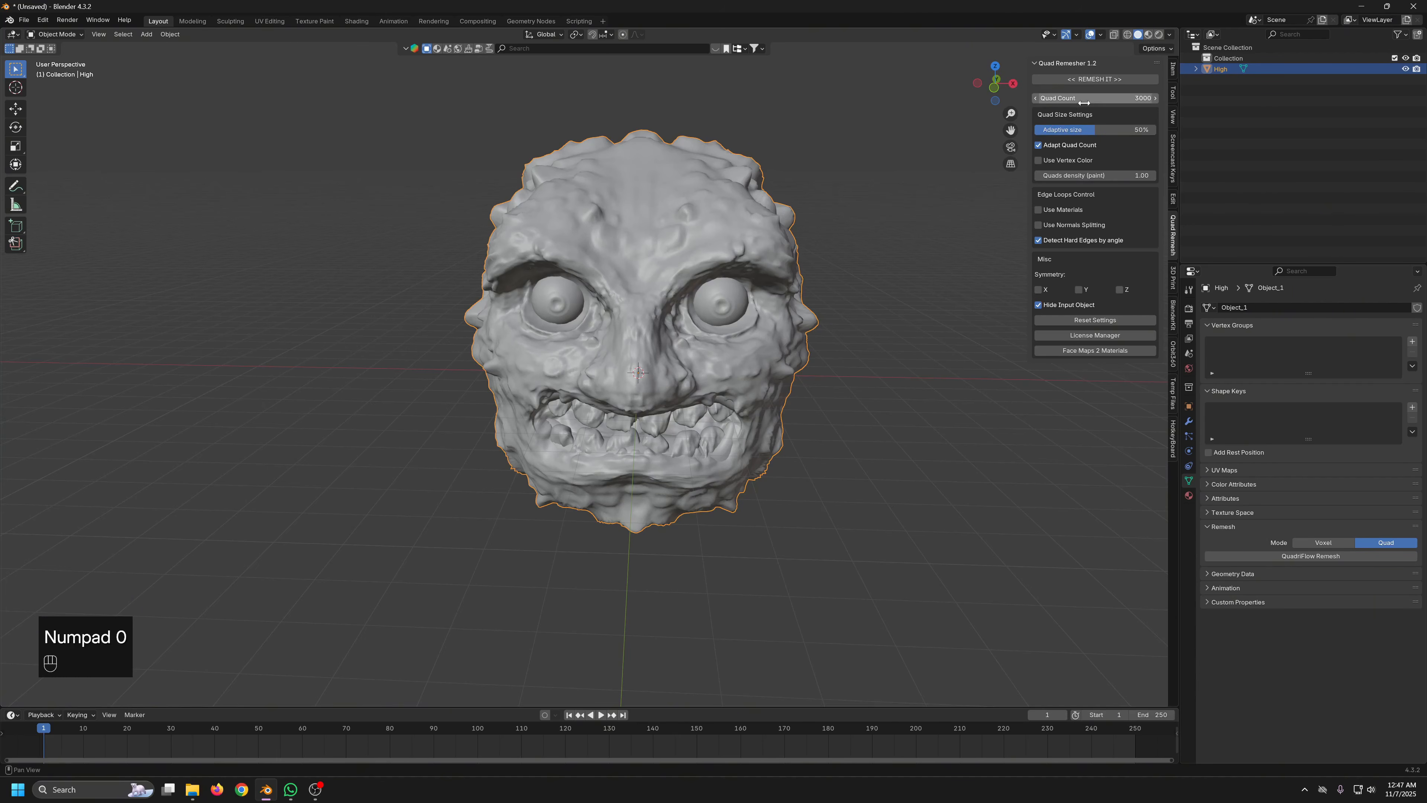
pyautogui.click(1130, 79)
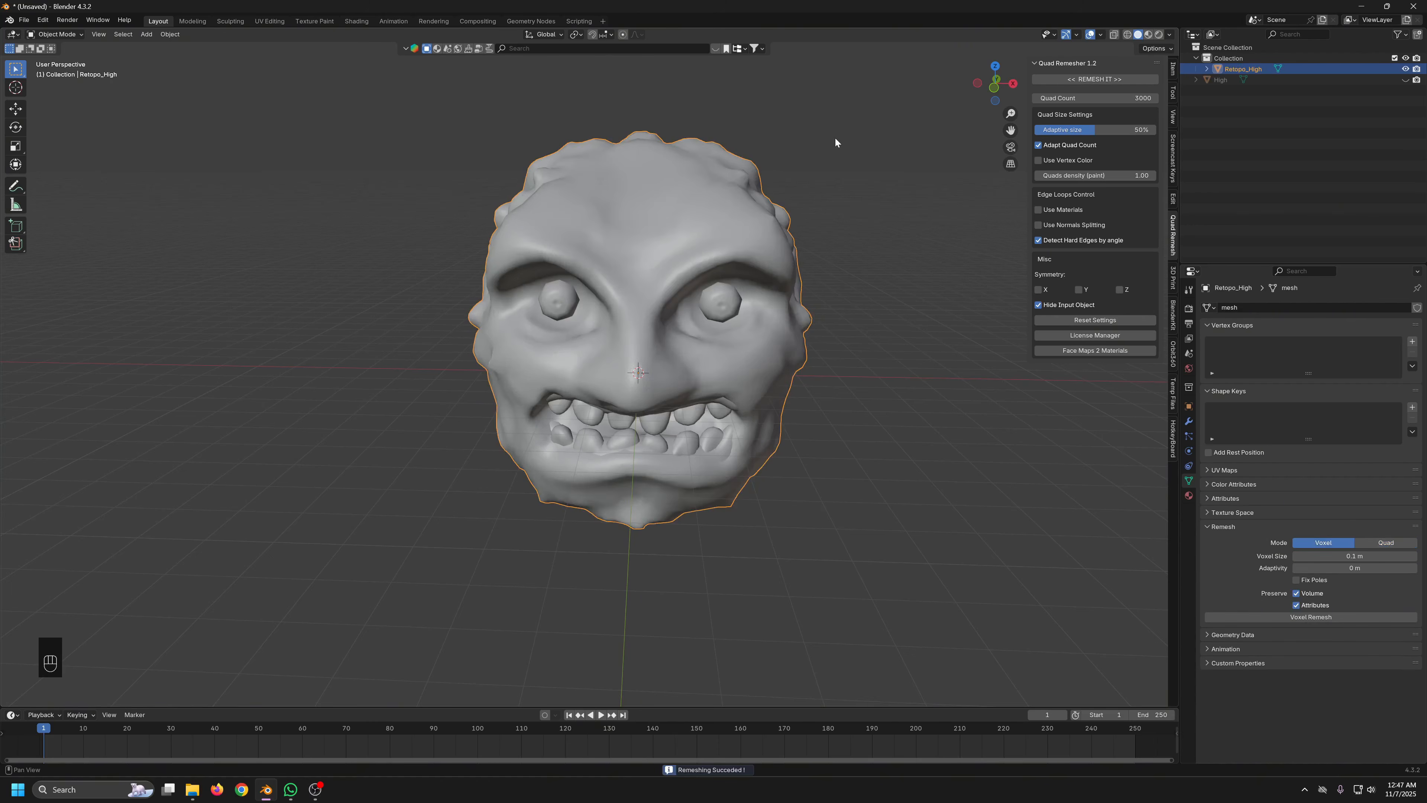
pyautogui.press('q')
pyautogui.moveTo(515, 285); pyautogui.dragTo(544, 269, button='middle')
pyautogui.press('q')
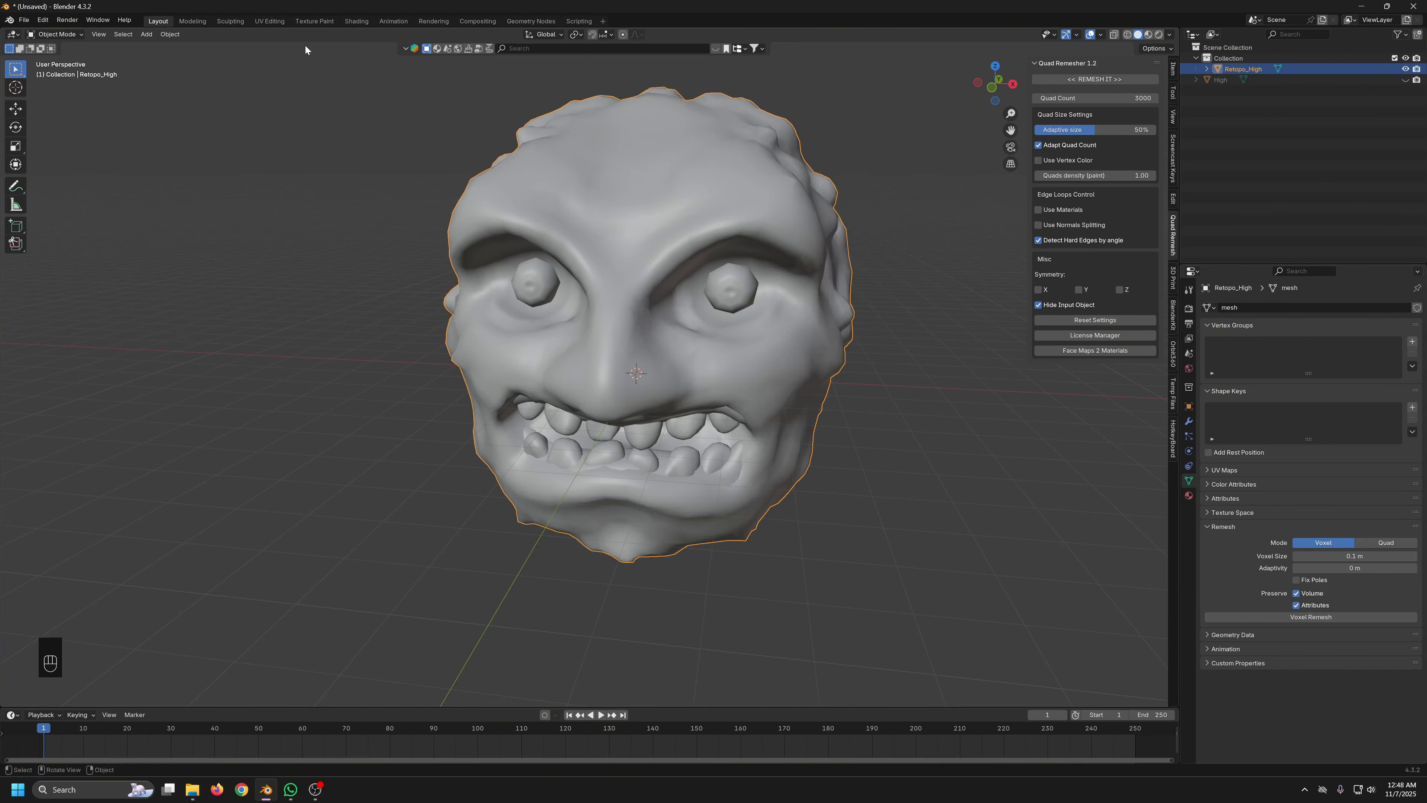
# Unwrap the whole Retopo_High mesh in the UV Editing workspace with Smart UV Project at a 66° angle limit
pyautogui.click(270, 21)
pyautogui.moveTo(843, 326)
pyautogui.mouseDown(button='middle')
pyautogui.moveTo(865, 302)
pyautogui.moveTo(870, 329)
pyautogui.mouseUp(button='middle')
pyautogui.scroll(2, 872, 317)
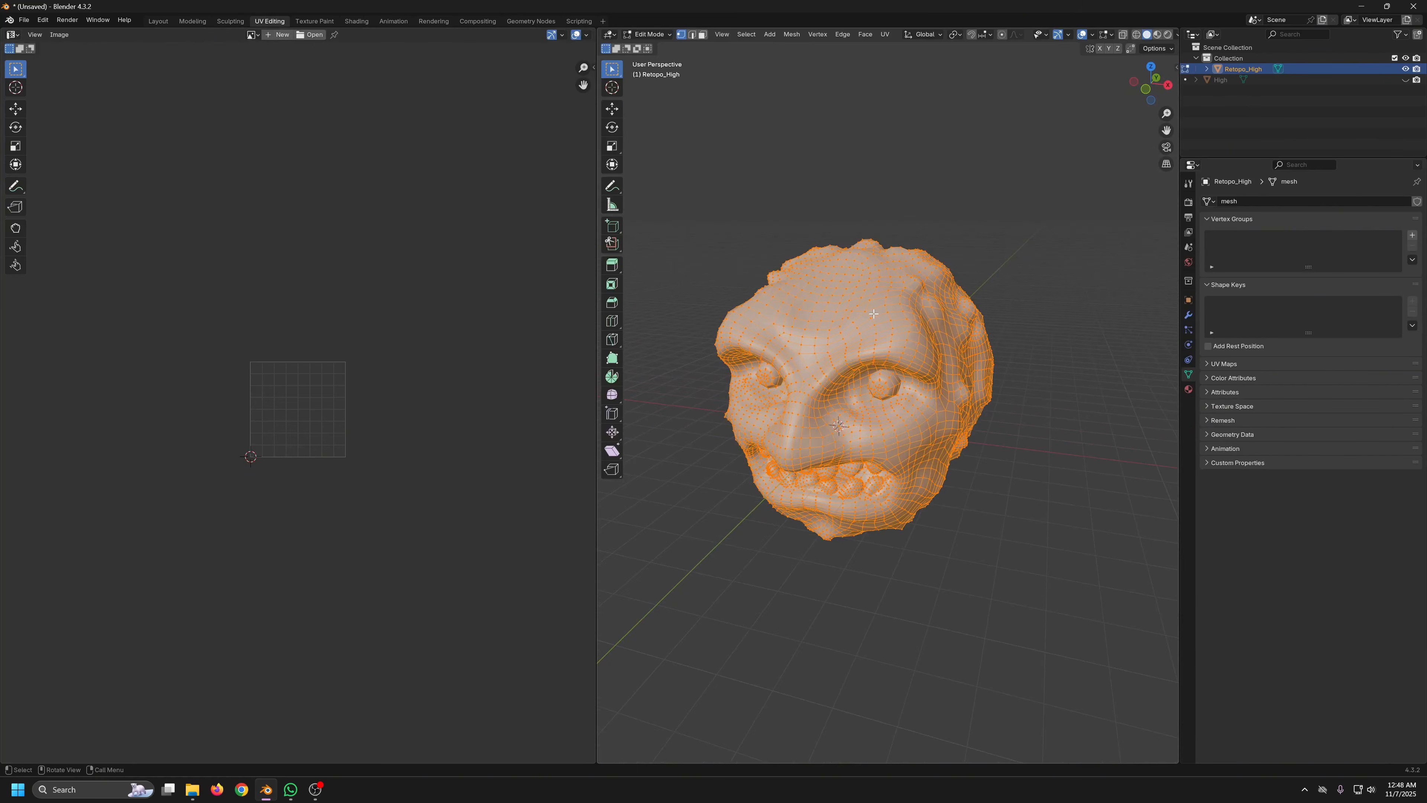
pyautogui.rightClick(873, 314)
pyautogui.press('u')
pyautogui.moveTo(851, 334)
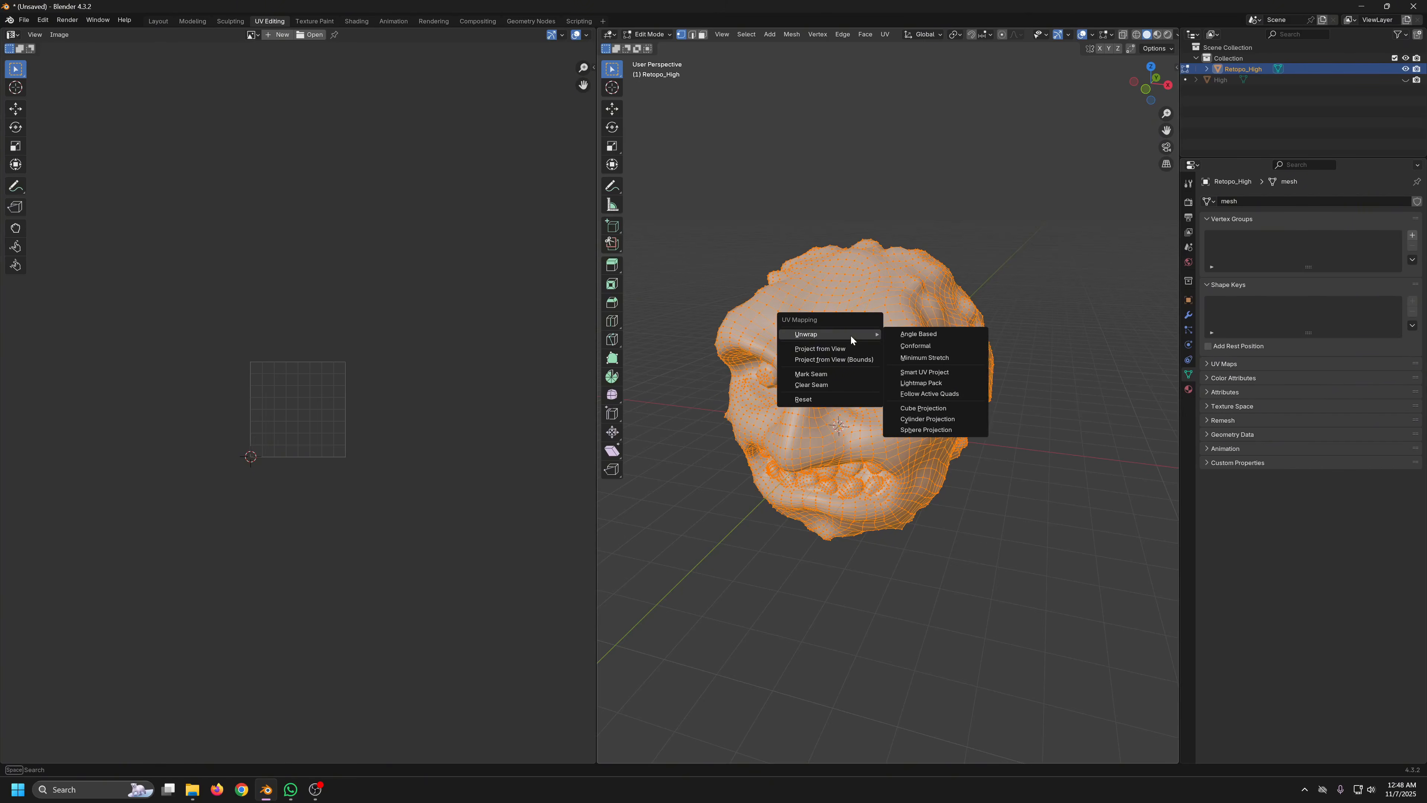
pyautogui.click(938, 375)
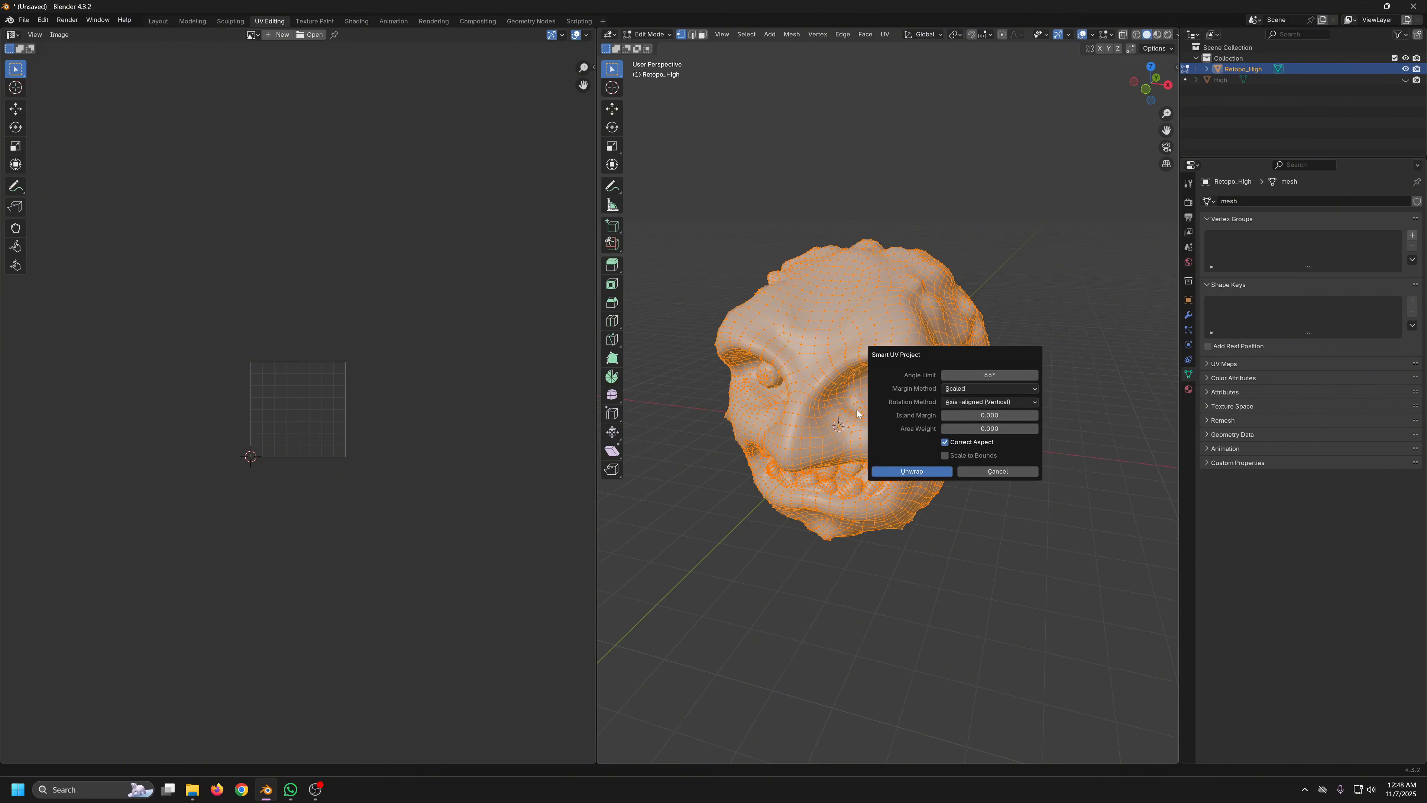
pyautogui.click(912, 472)
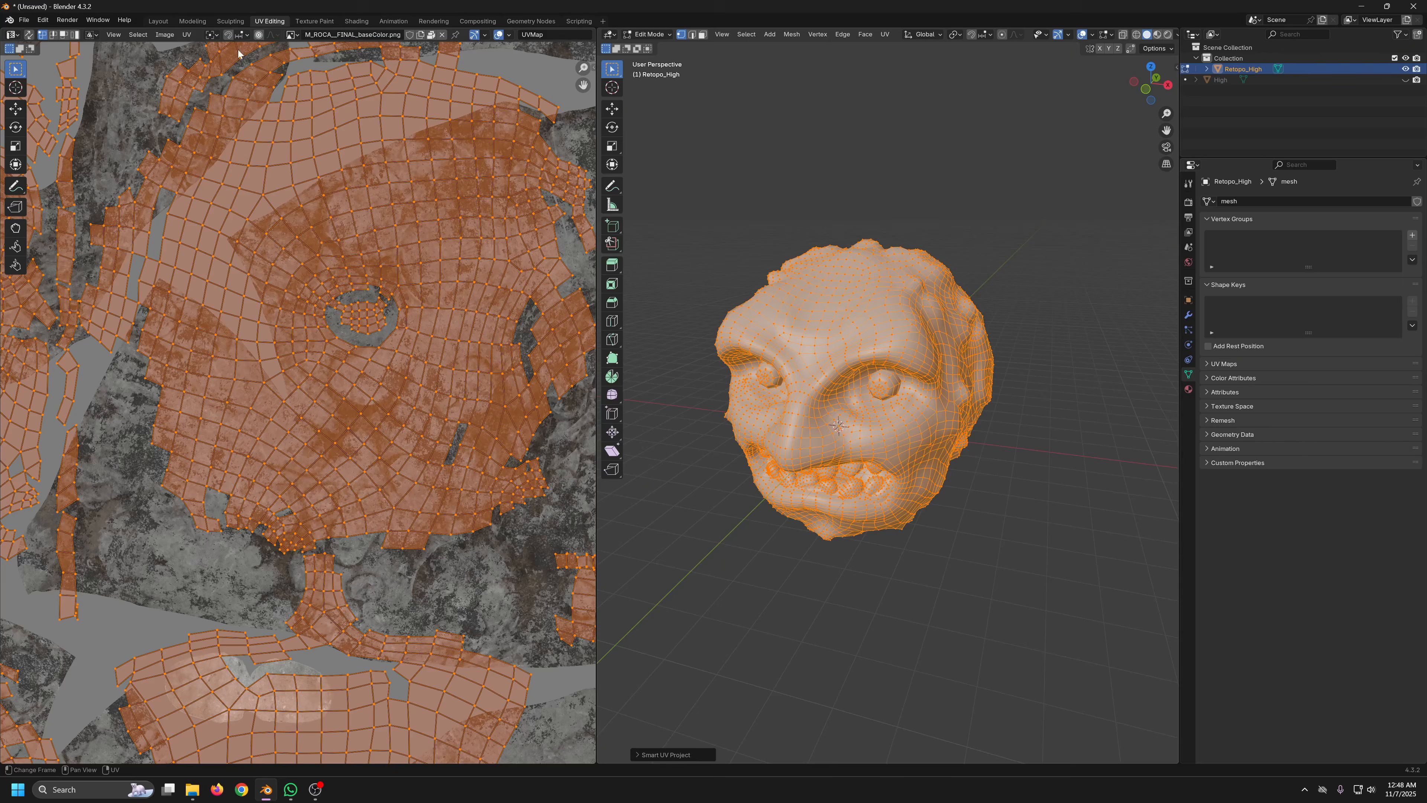
# Pack the UV islands of Retopo_High with the Exact Shape (Concave) method and a 0.001 margin
pyautogui.click(187, 34)
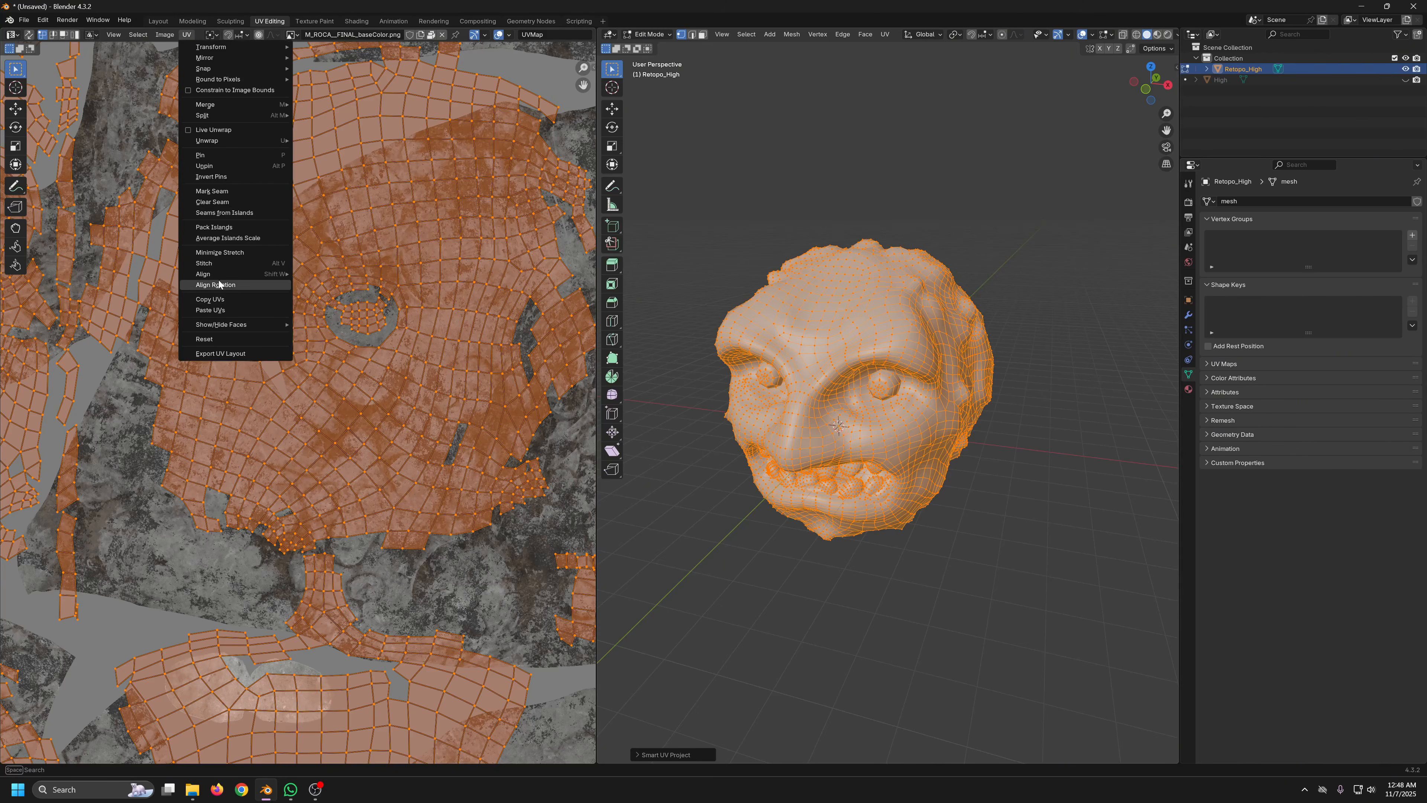
pyautogui.click(218, 227)
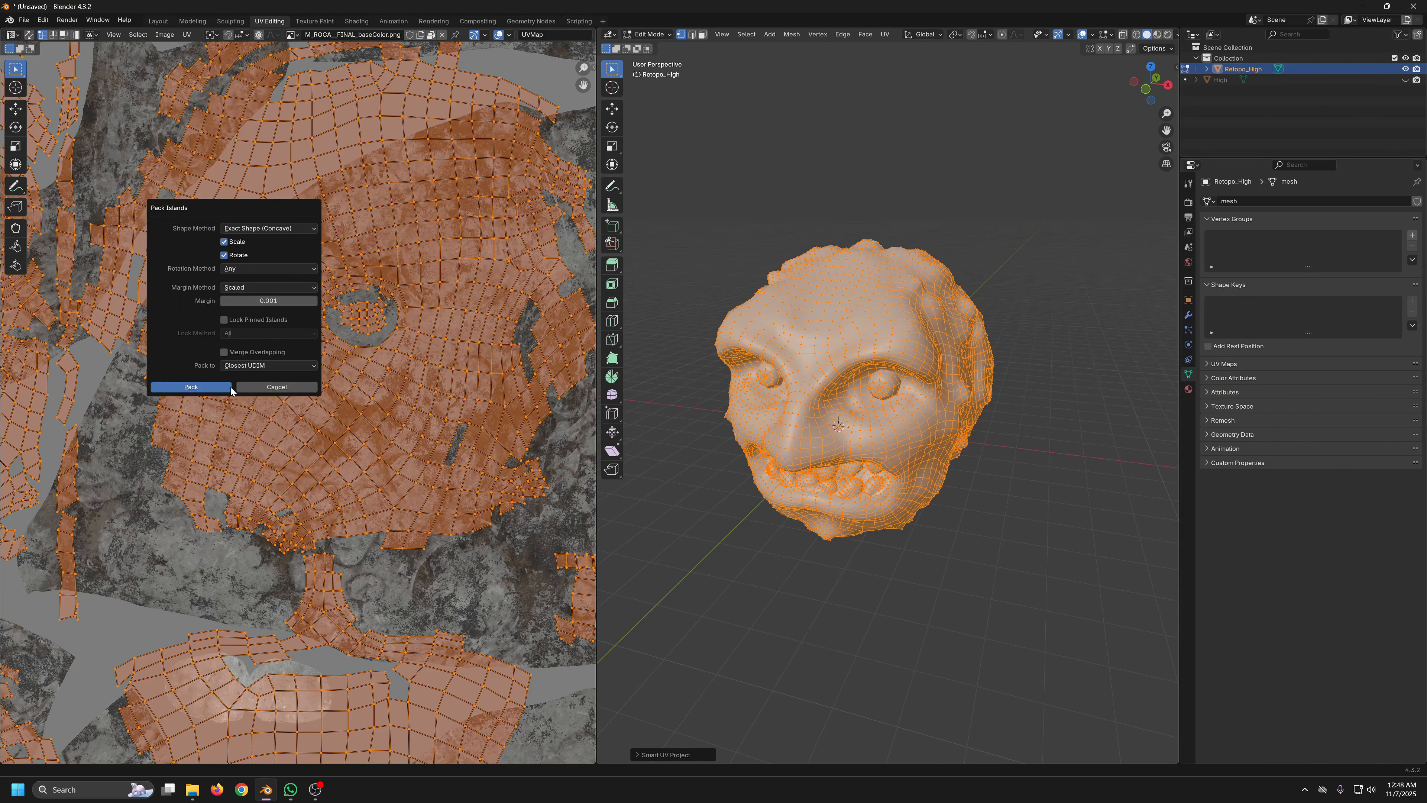
pyautogui.click(216, 390)
pyautogui.scroll(-6, 359, 344)
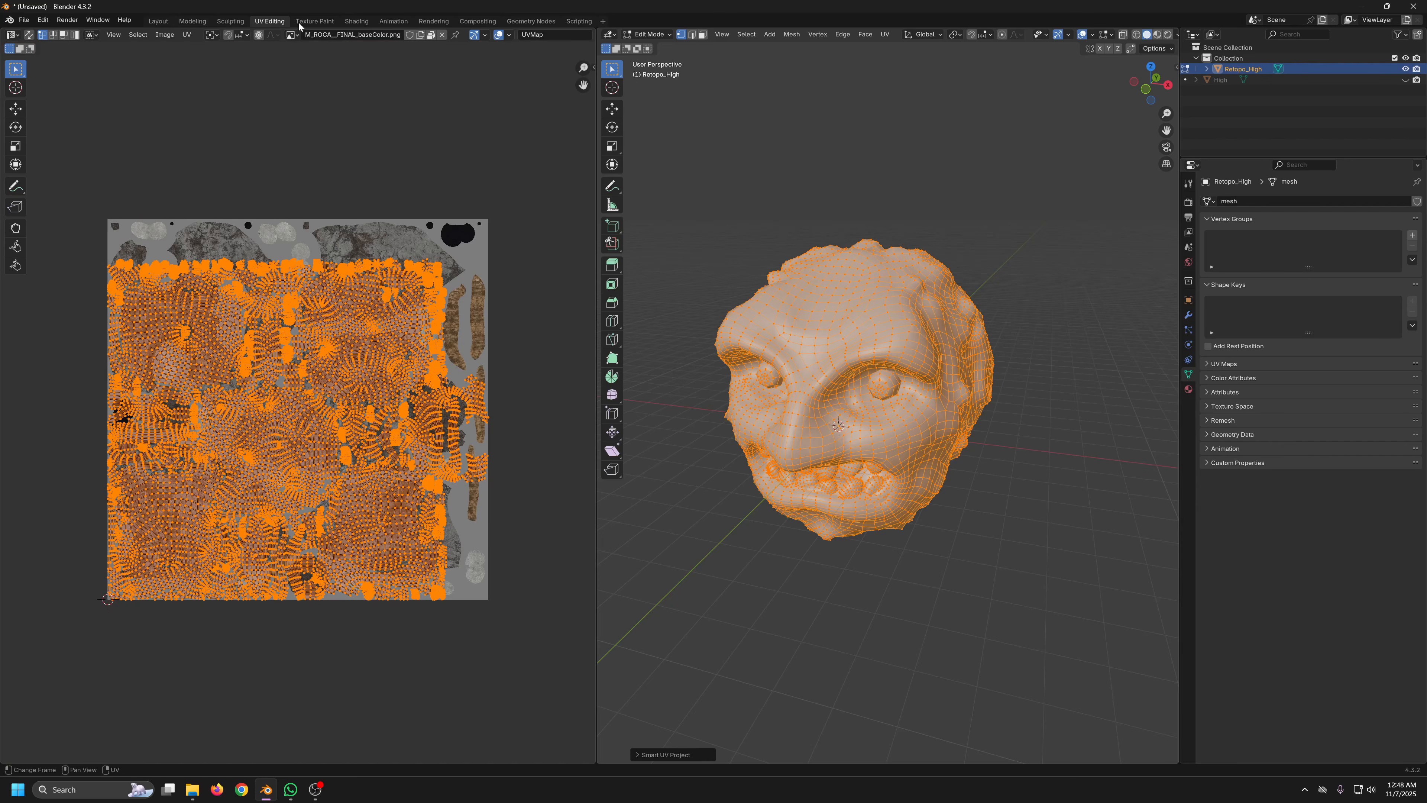
# Return to the Layout workspace and add a Shrinkwrap modifier to Retopo_High with High as its target
pyautogui.click(158, 21)
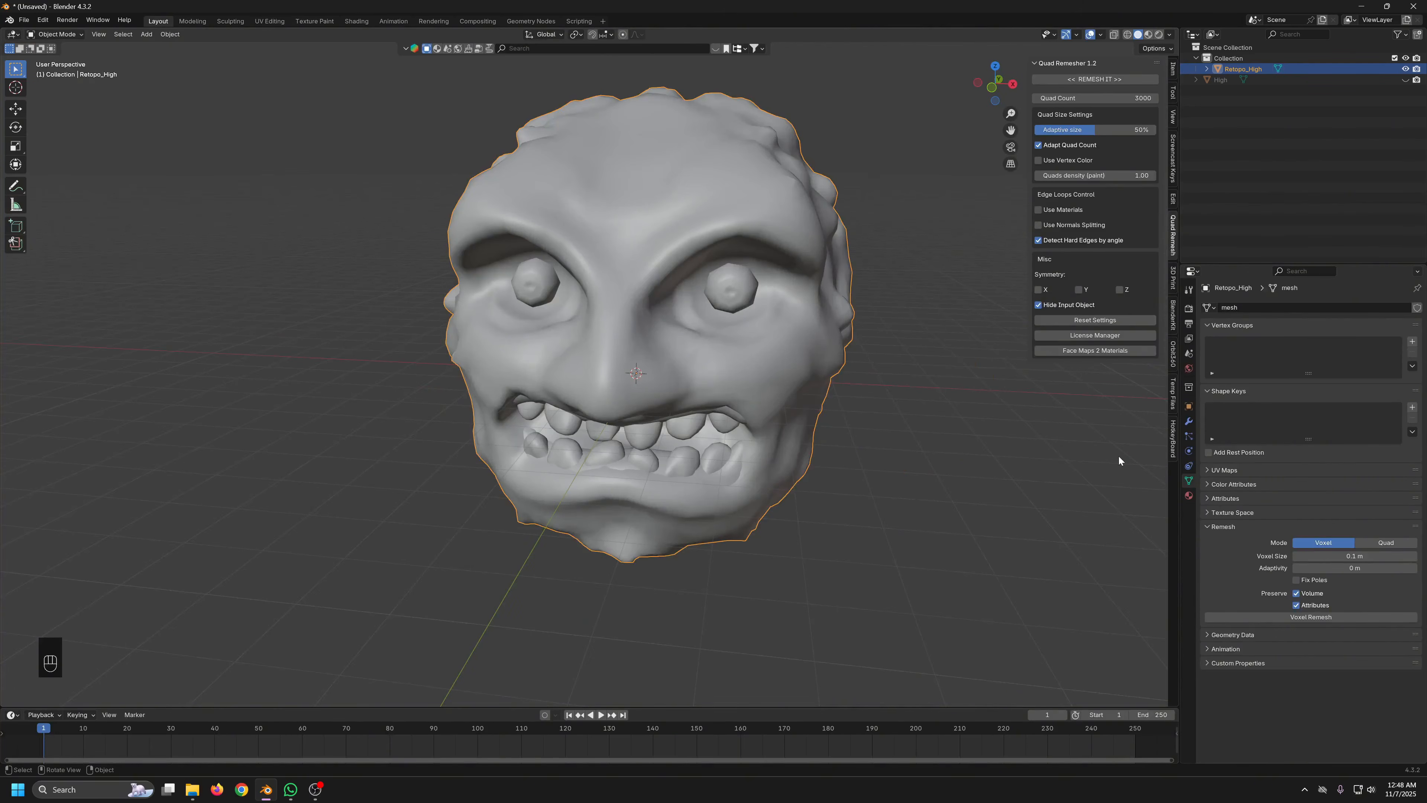
pyautogui.click(1189, 421)
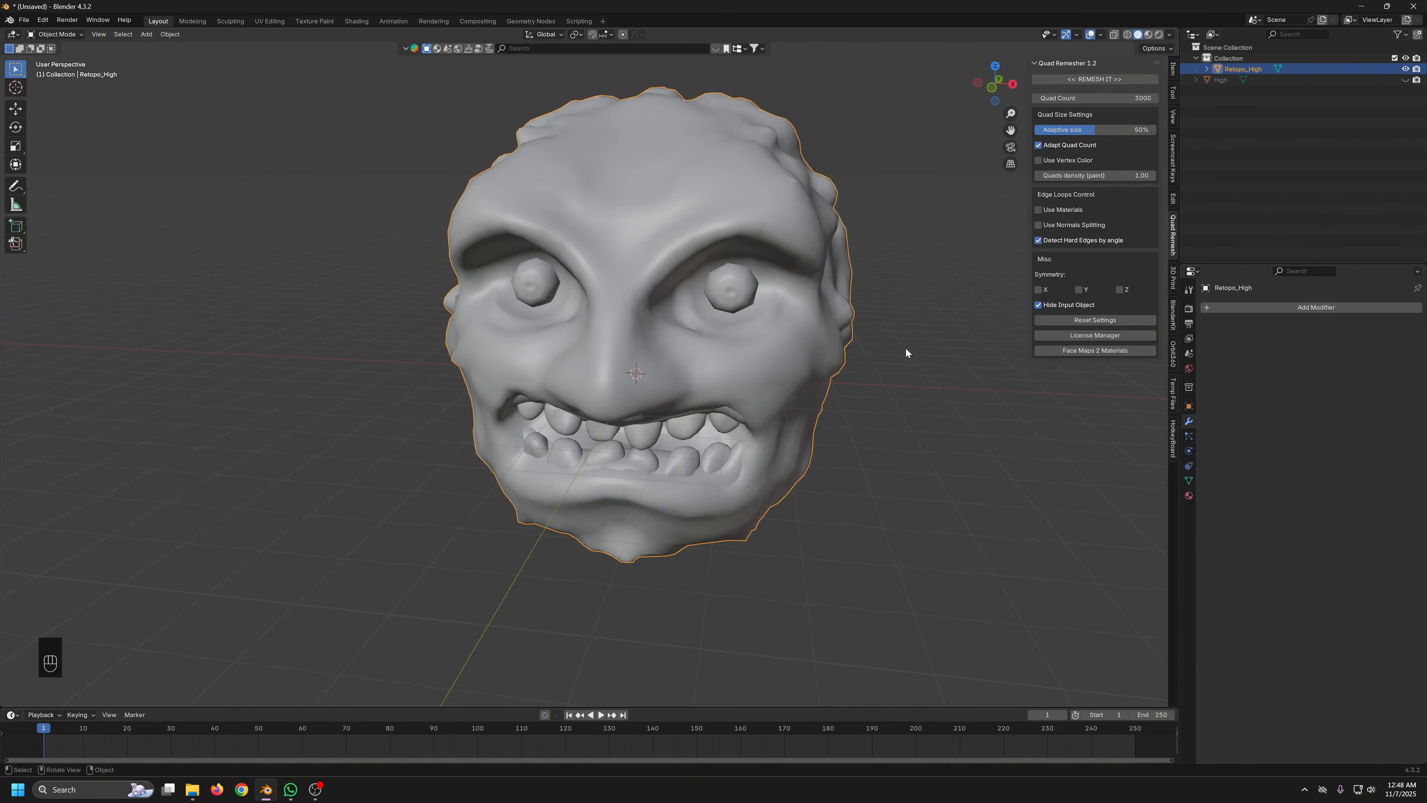
pyautogui.press('n')
pyautogui.click(1299, 308)
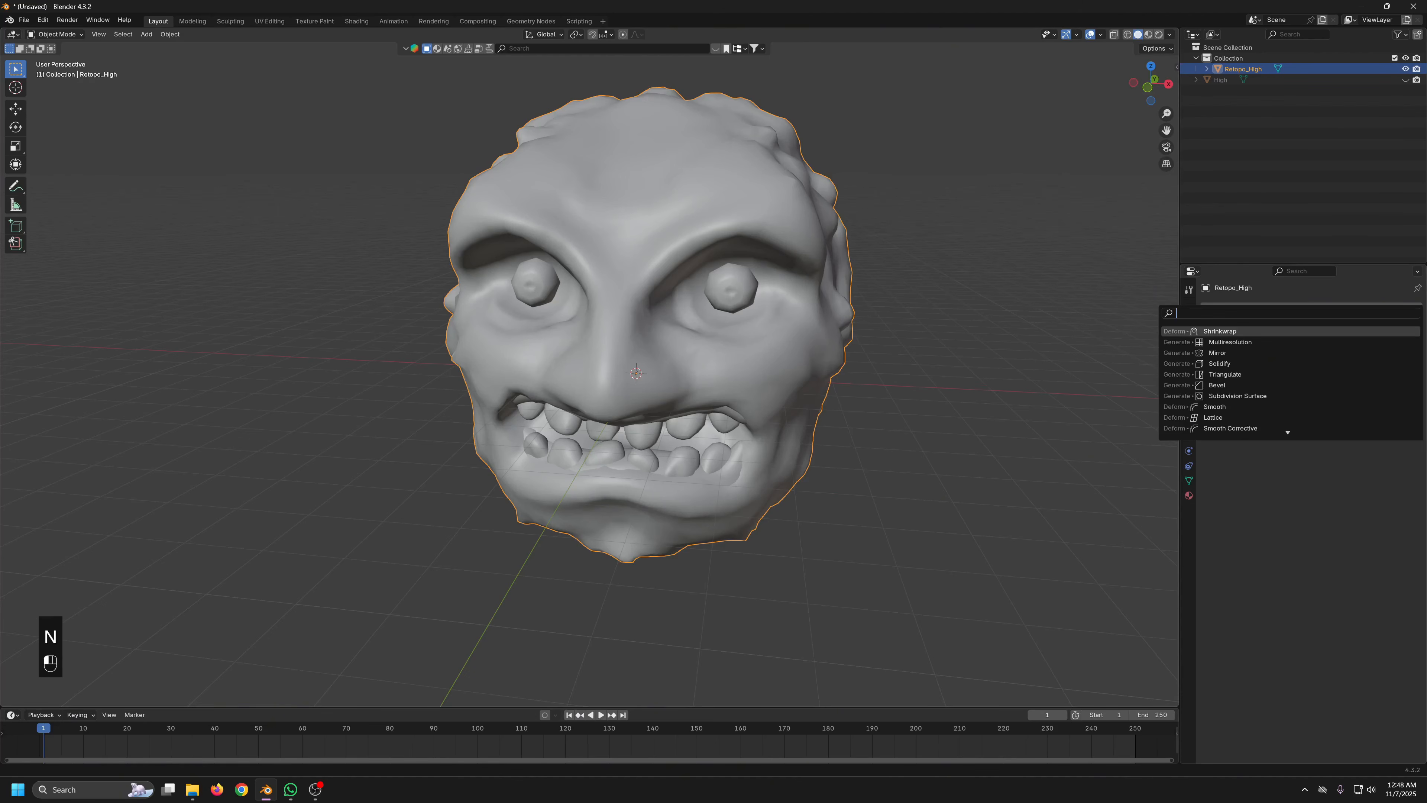
pyautogui.click(1220, 331)
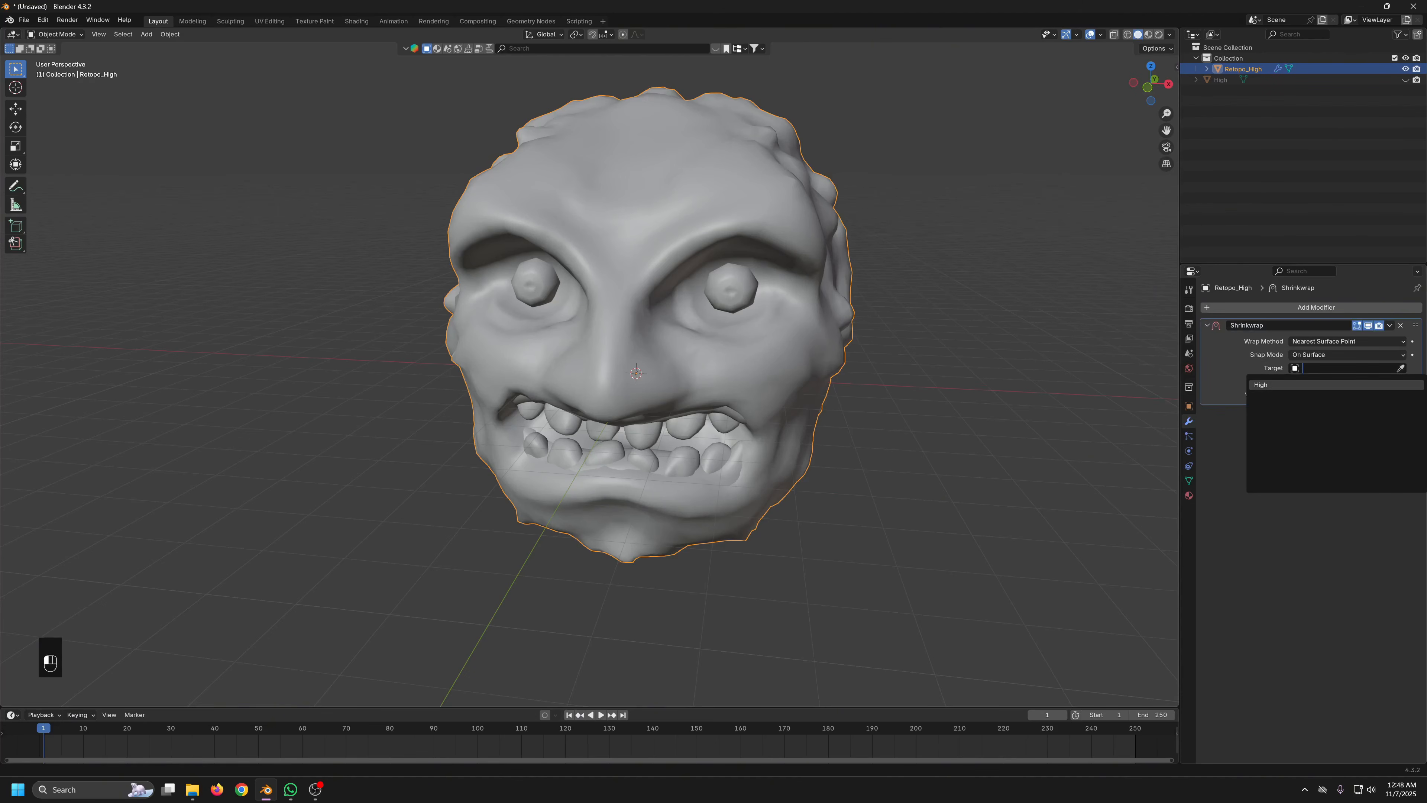
pyautogui.click(1346, 367)
pyautogui.click(1317, 392)
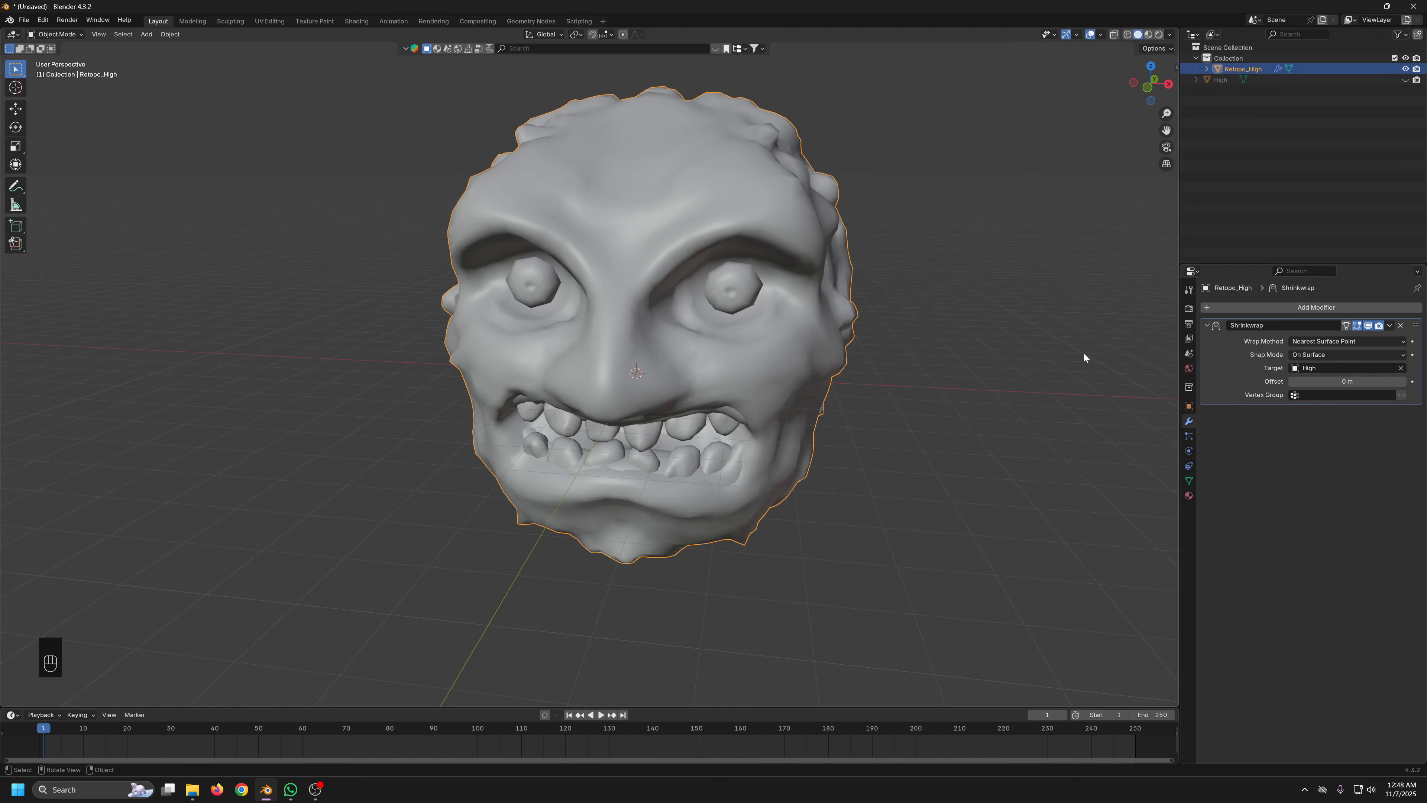
# Add a Multiresolution modifier below the Shrinkwrap on Retopo_High and subdivide it to level 2
pyautogui.click(1280, 308)
pyautogui.click(1268, 307)
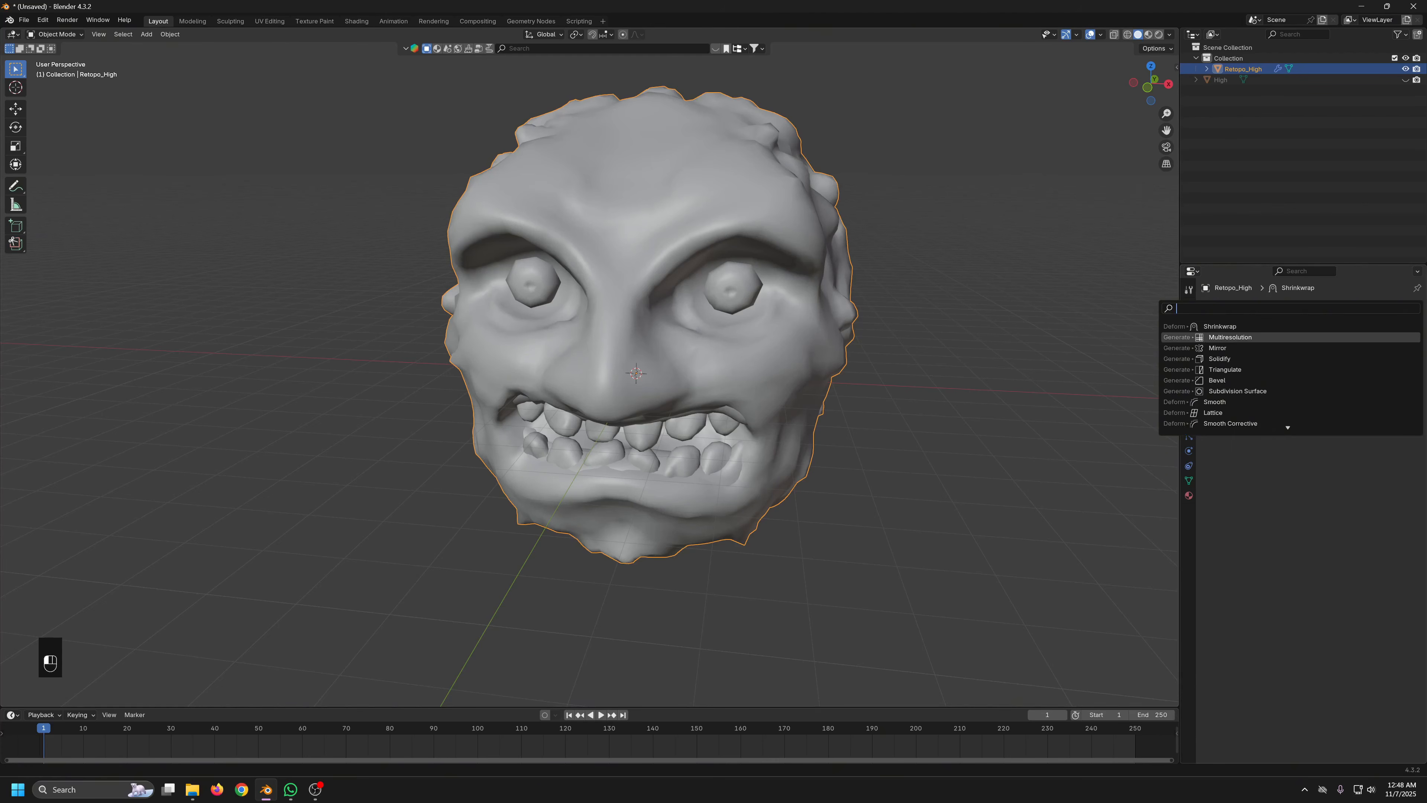
pyautogui.click(1336, 337)
pyautogui.click(1335, 507)
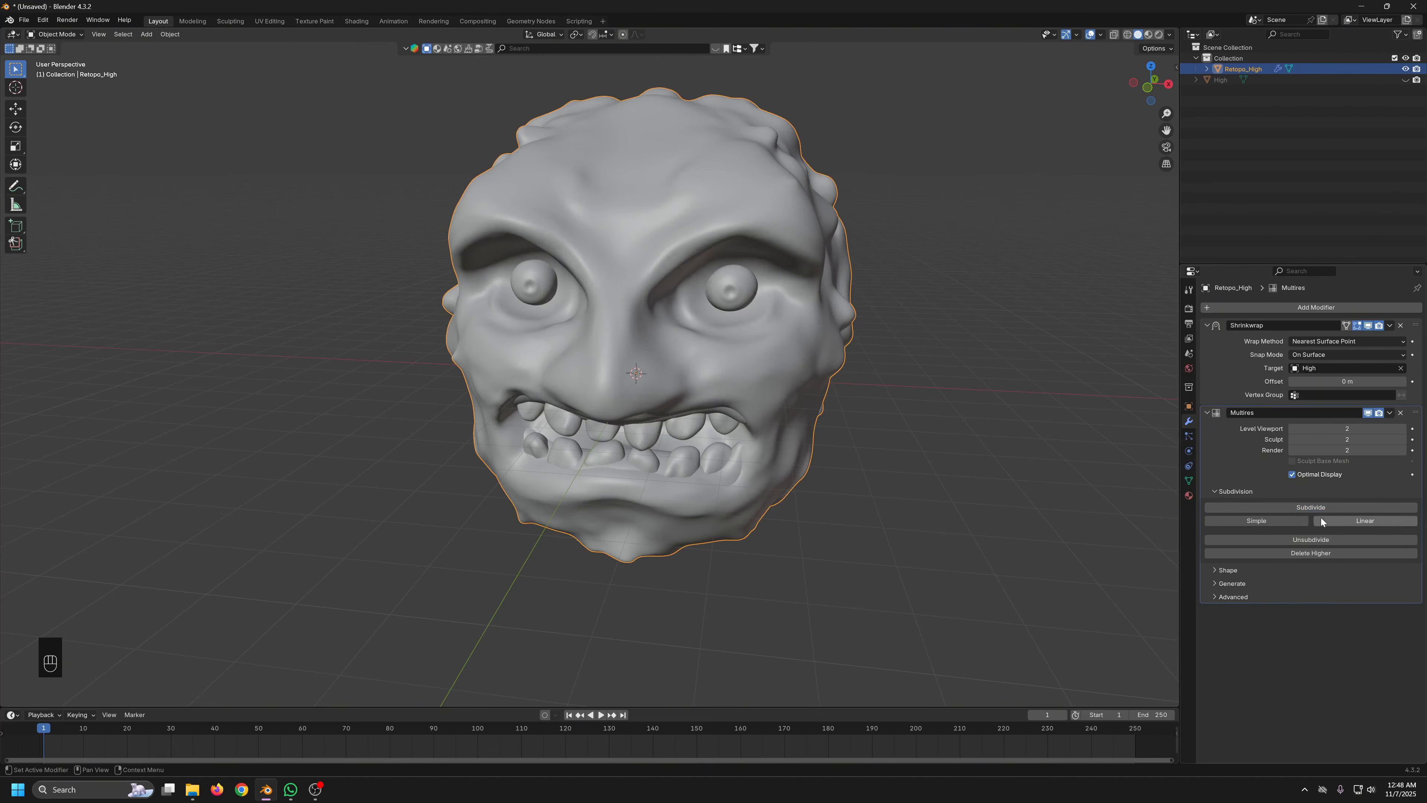
# Move the Multires modifier above the Shrinkwrap on Retopo_High and apply the Shrinkwrap modifier
pyautogui.moveTo(1414, 420); pyautogui.dragTo(1415, 329)
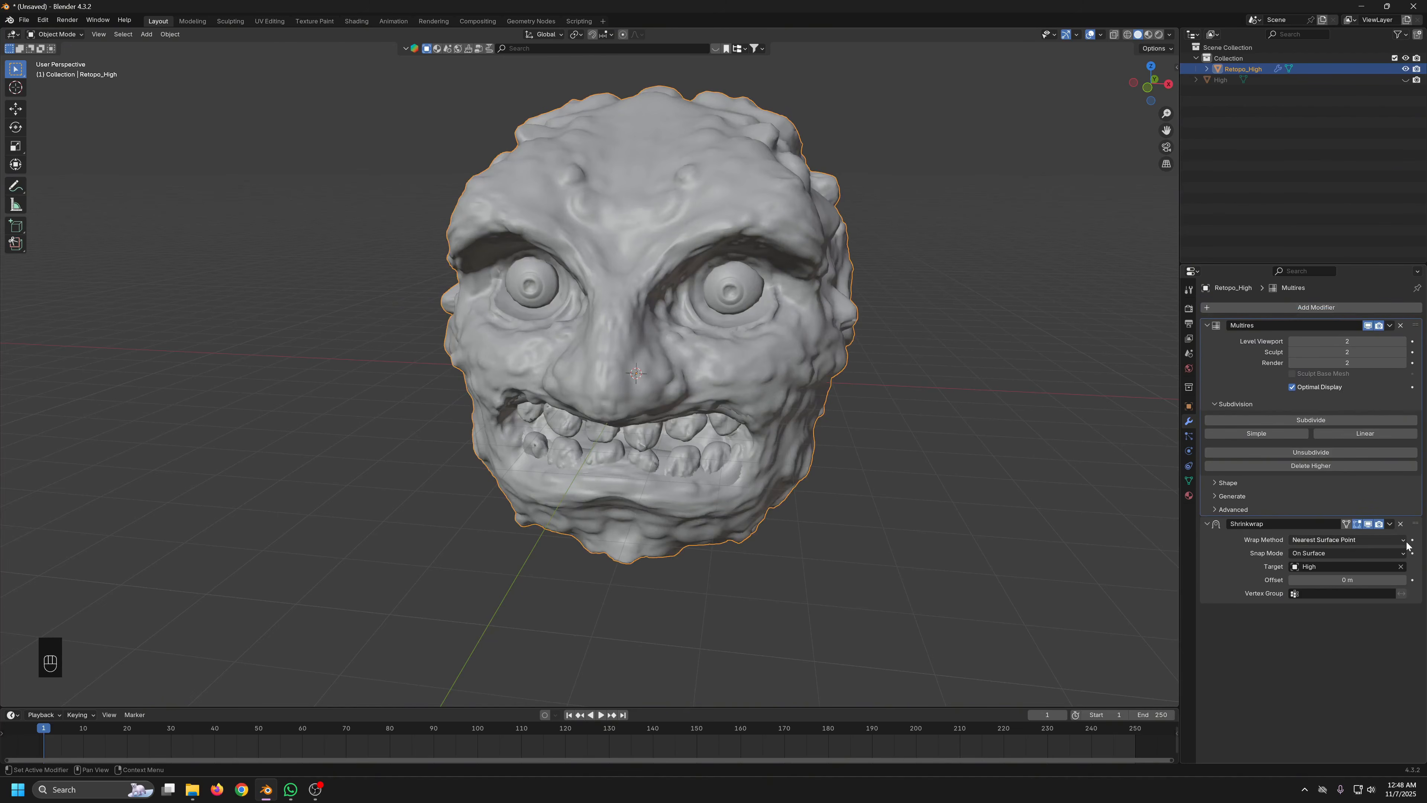
pyautogui.click(1390, 523)
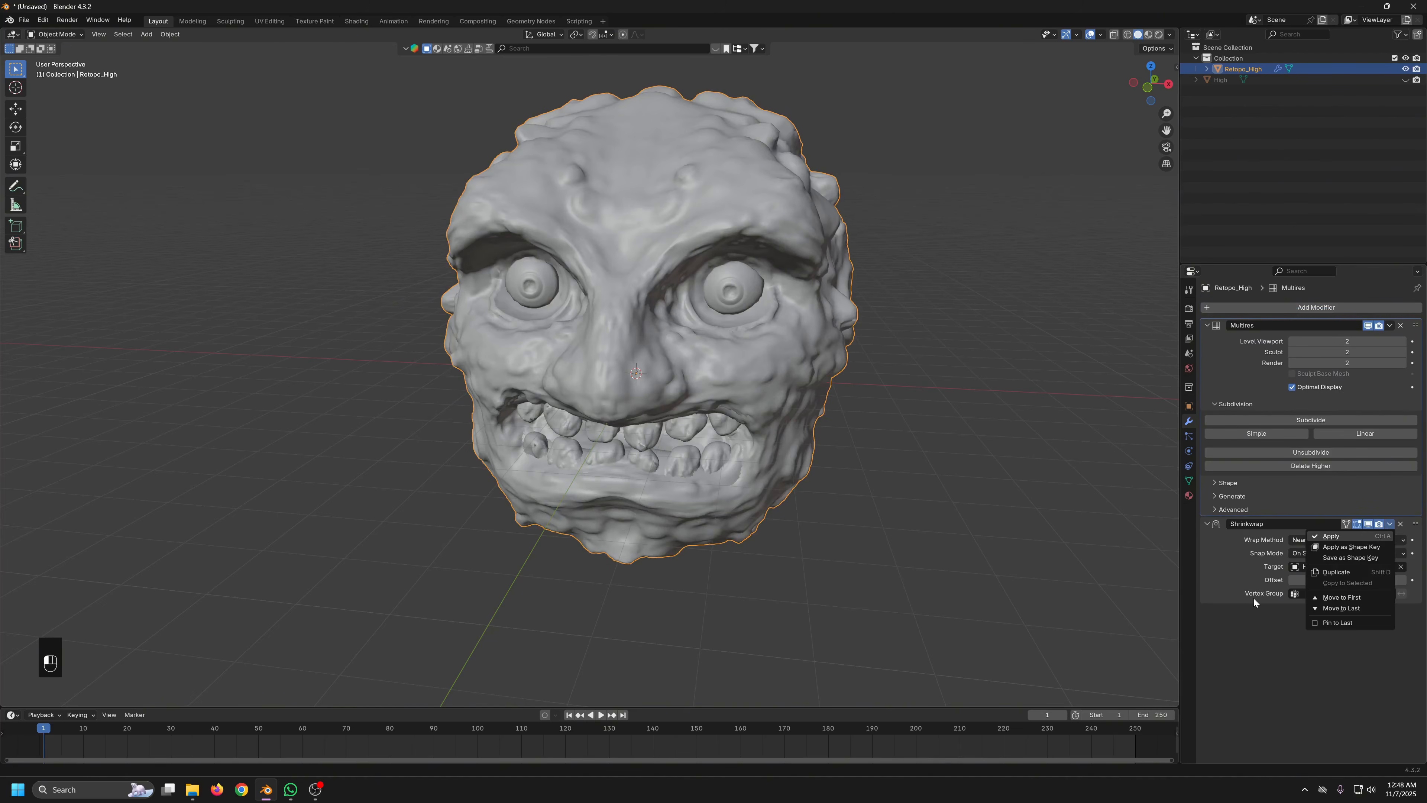
pyautogui.hotkey('ctrl', 'a')
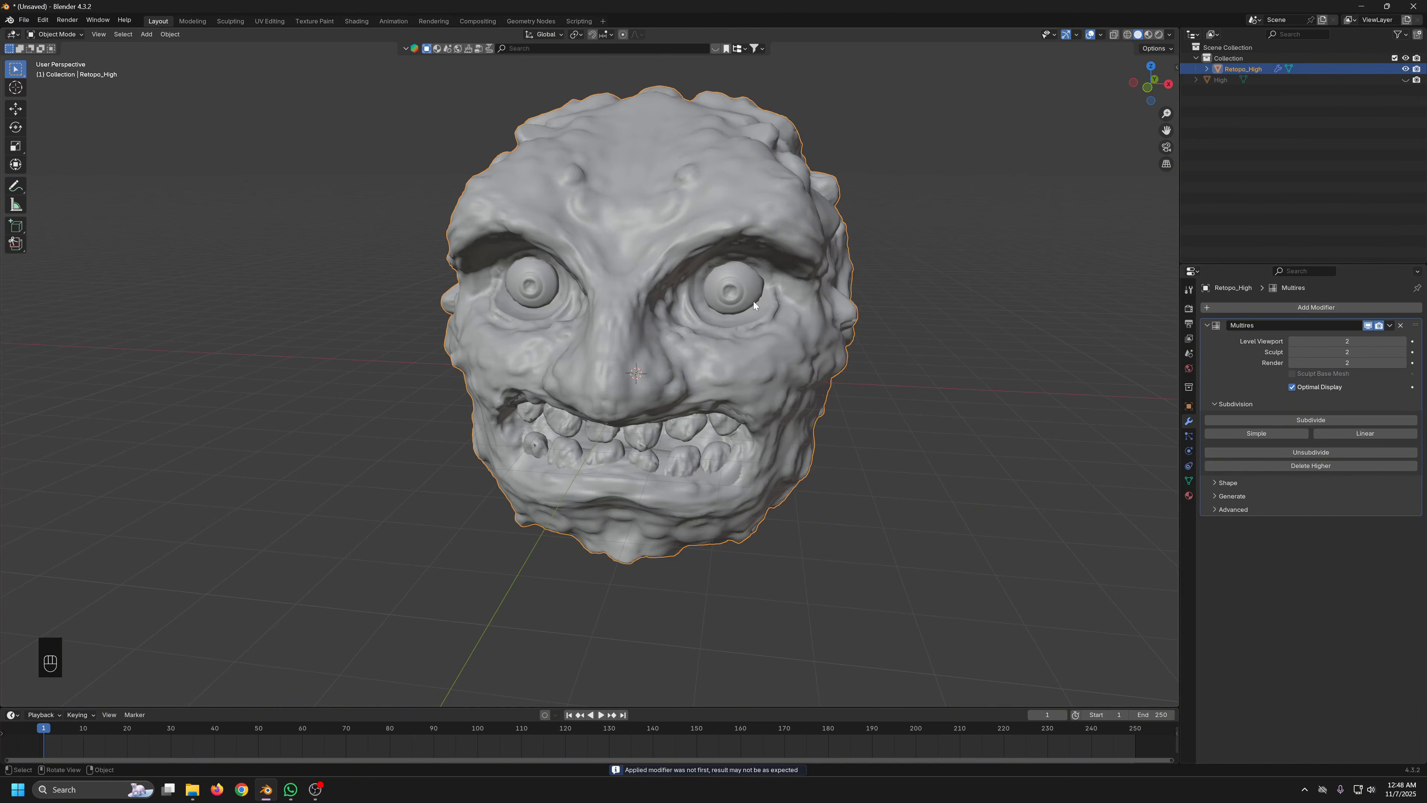
pyautogui.scroll(2, 529, 287)
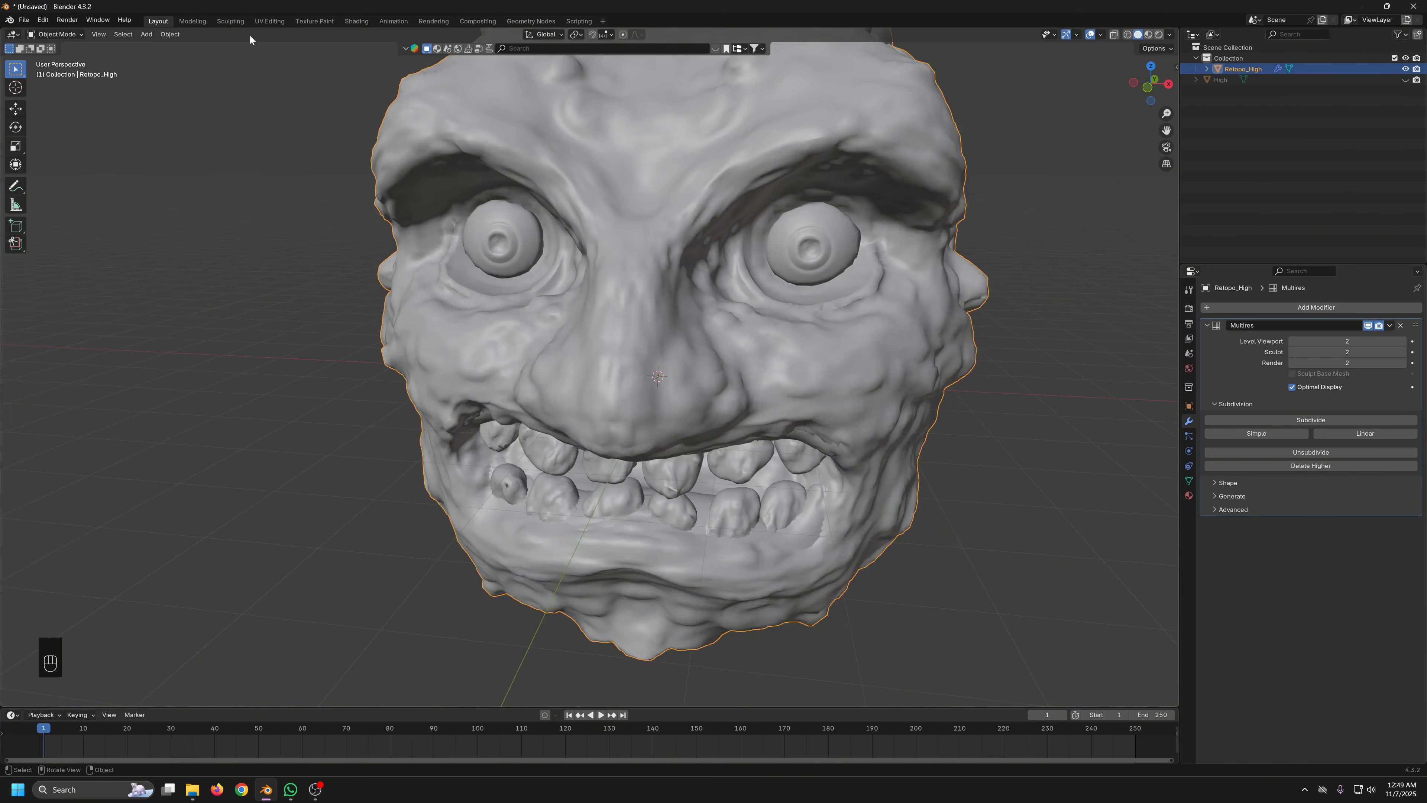
# Switch to the Shading workspace and remove the M_ROCA__FINAL material slot from Retopo_High
pyautogui.click(356, 20)
pyautogui.scroll(-6, 666, 471)
pyautogui.moveTo(665, 471); pyautogui.dragTo(899, 529, button='middle')
pyautogui.scroll(1, 899, 528)
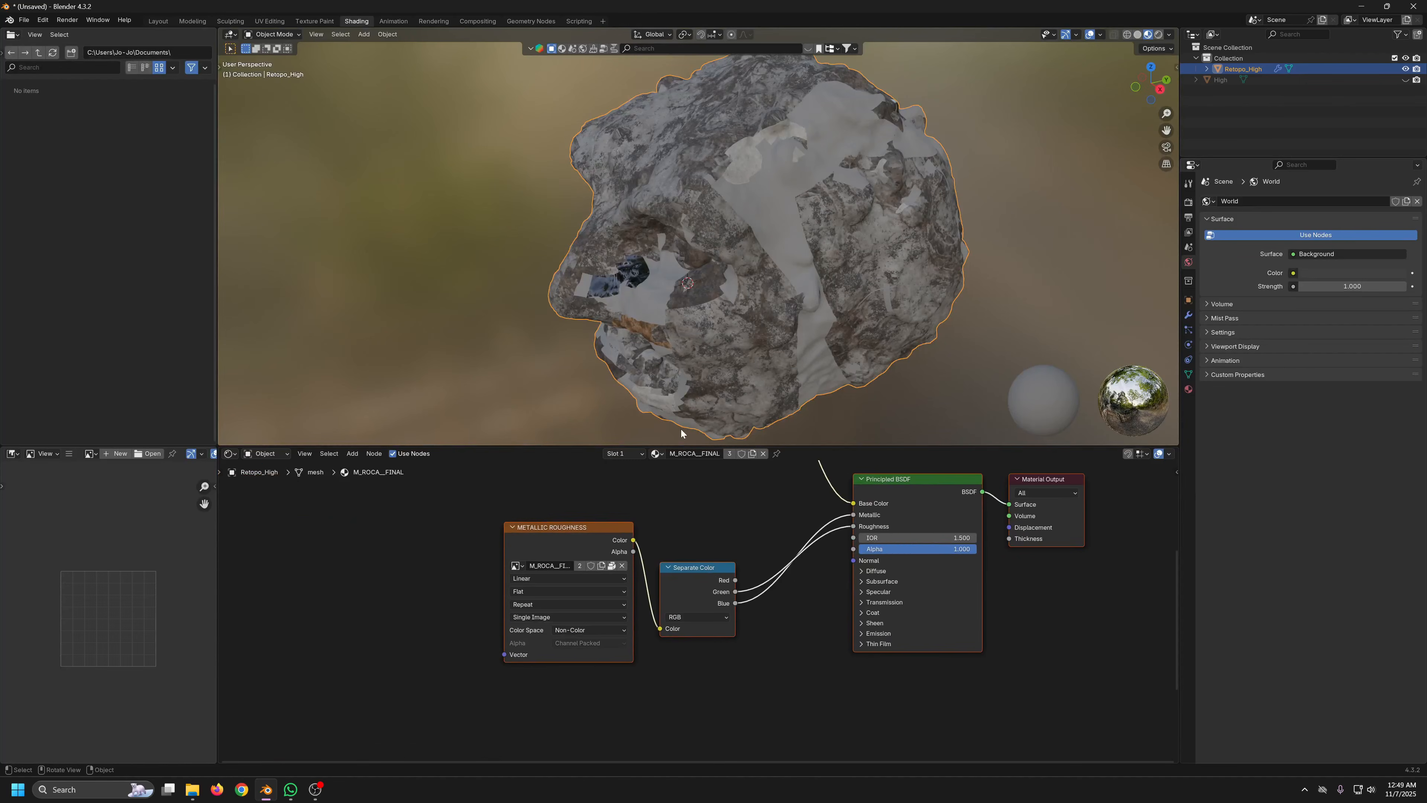
pyautogui.scroll(-4, 870, 351)
pyautogui.moveTo(687, 330); pyautogui.dragTo(843, 264, button='middle')
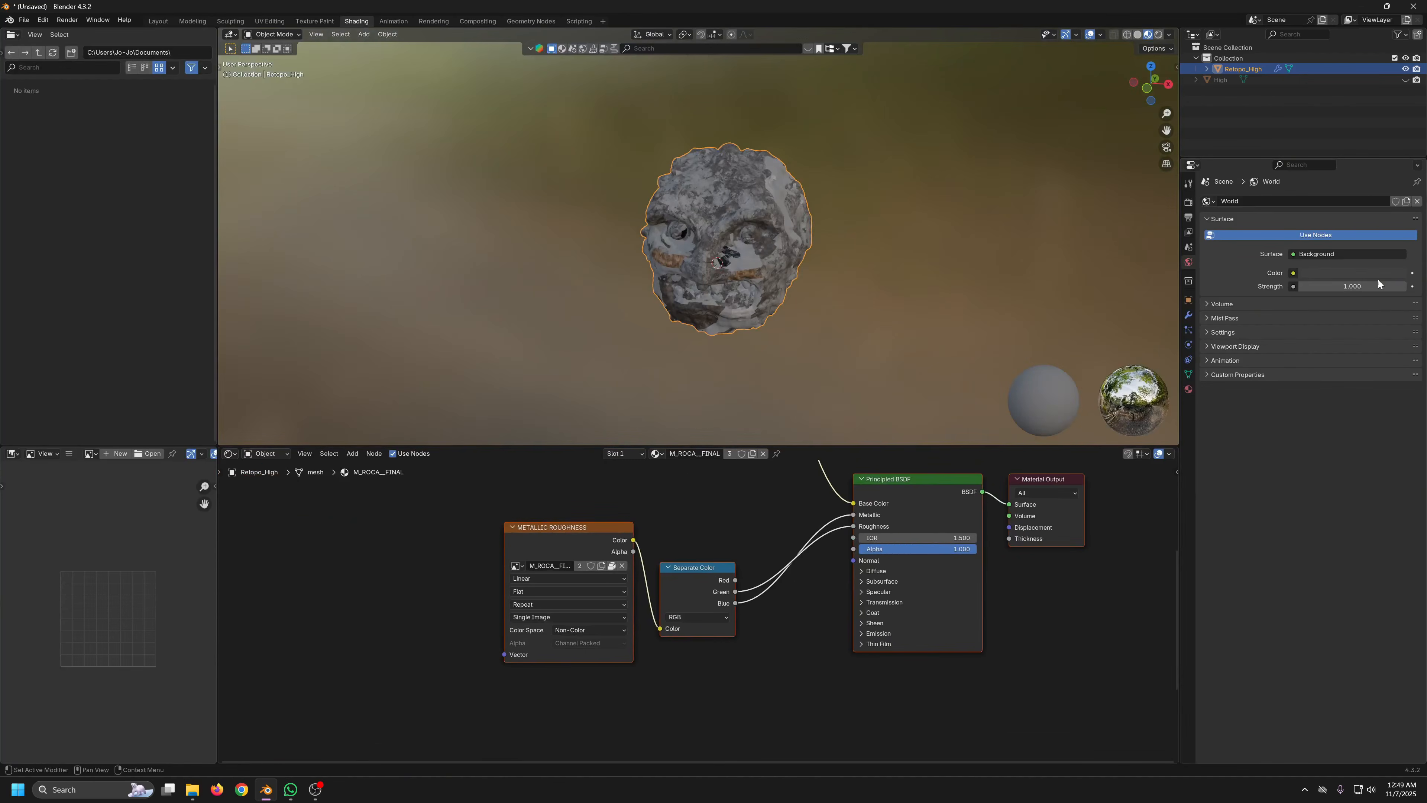
pyautogui.click(1189, 389)
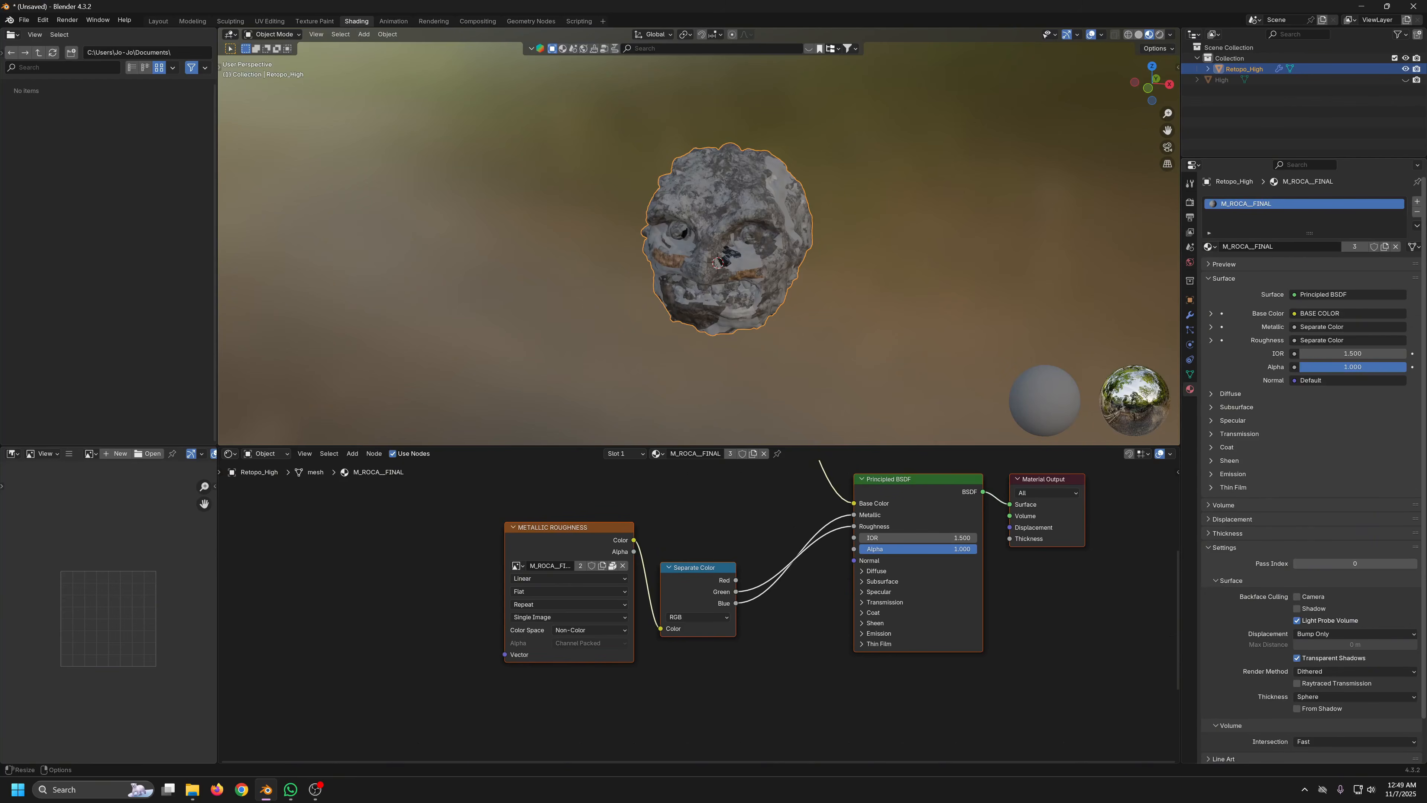
pyautogui.click(1417, 212)
# Create a new material for Retopo_High and name it New Material
pyautogui.click(725, 454)
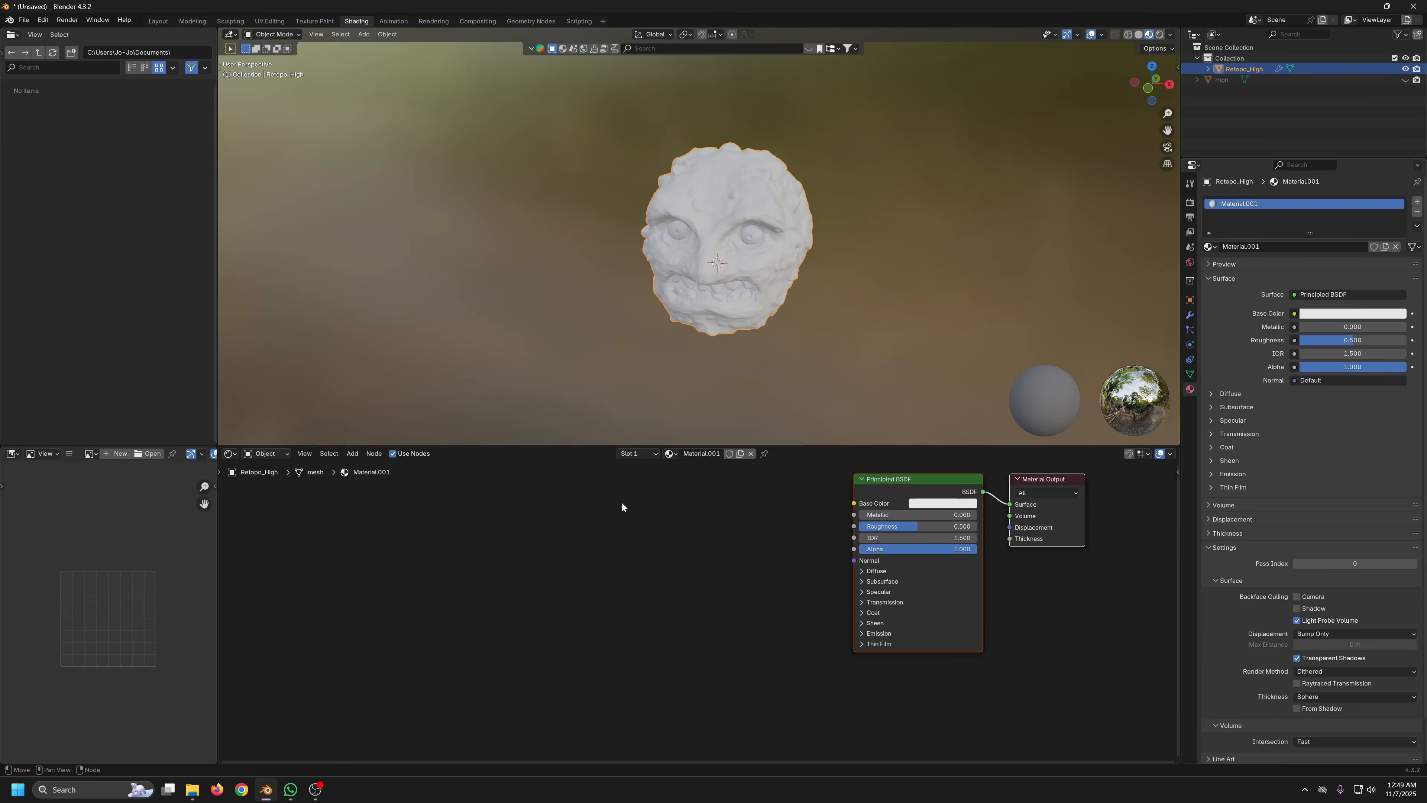
pyautogui.press('BackSpace')
pyautogui.write('New Material')
pyautogui.press('Return')
# Add Texture Coordinate, Mapping and Image Texture nodes to the Principled BSDF with Node Wrangler's texture setup, and arrange the nodes
pyautogui.moveTo(901, 483); pyautogui.dragTo(886, 596)
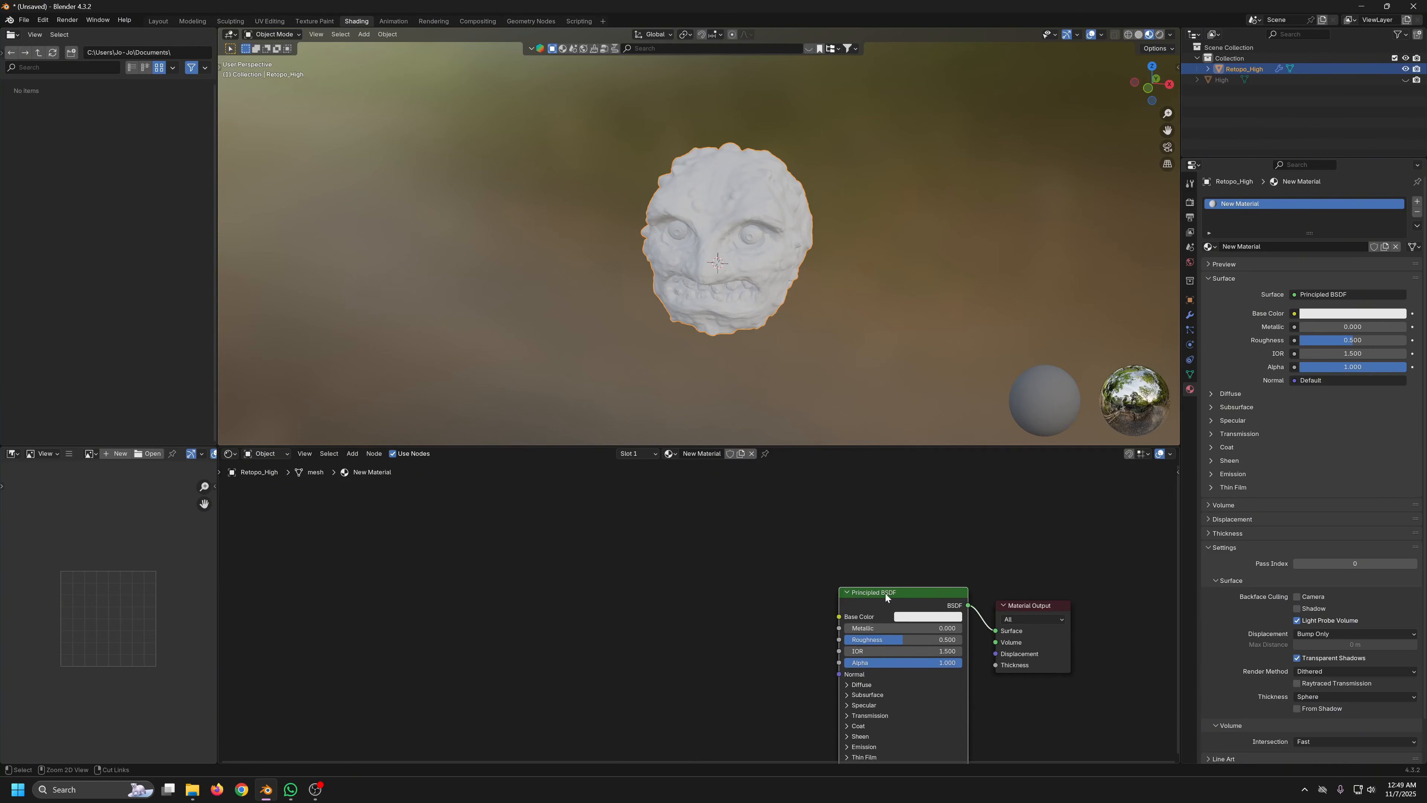
pyautogui.hotkey('ctrl', 't')
pyautogui.moveTo(742, 610); pyautogui.dragTo(741, 539)
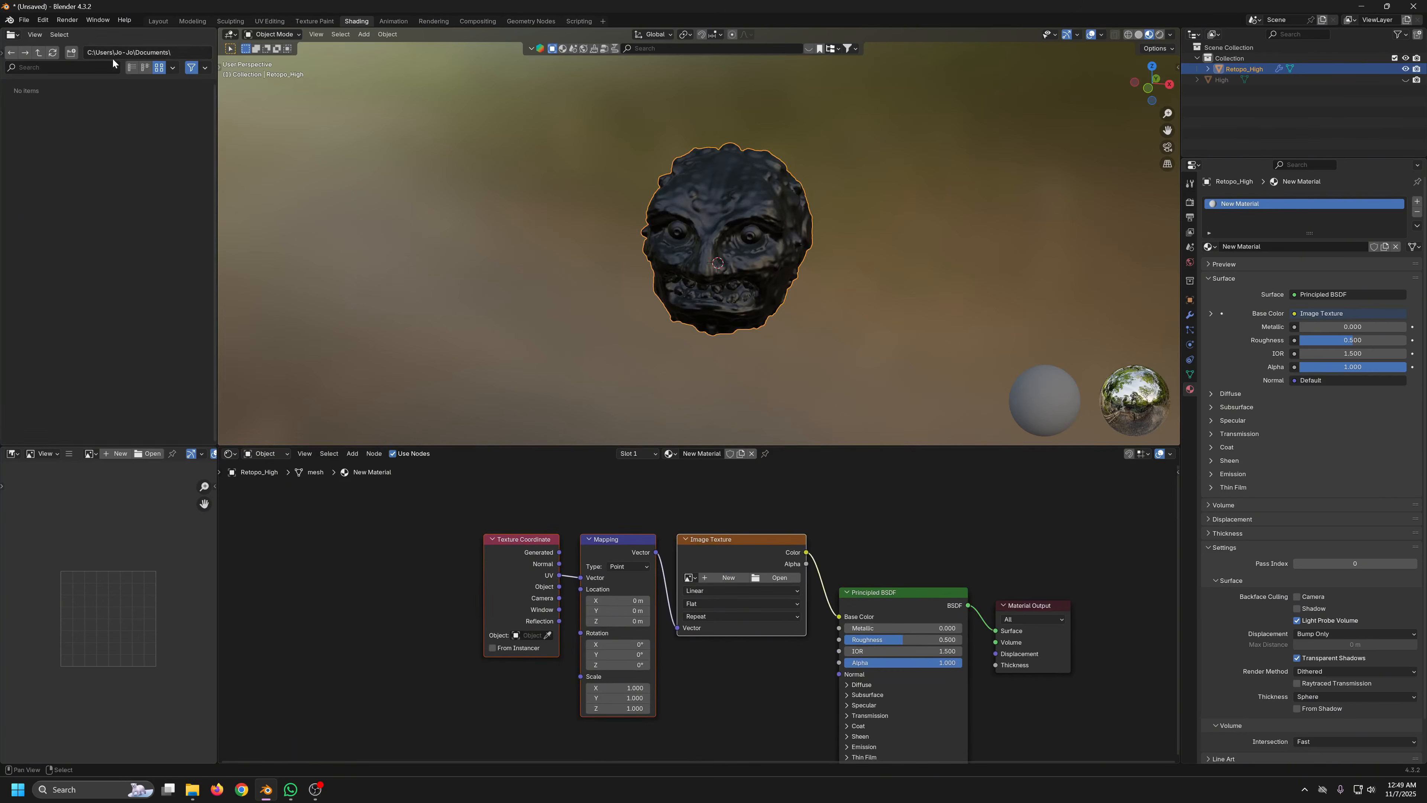
# Look up the Node Wrangler add-on in the Preferences to check that it is enabled
pyautogui.click(43, 20)
pyautogui.click(61, 159)
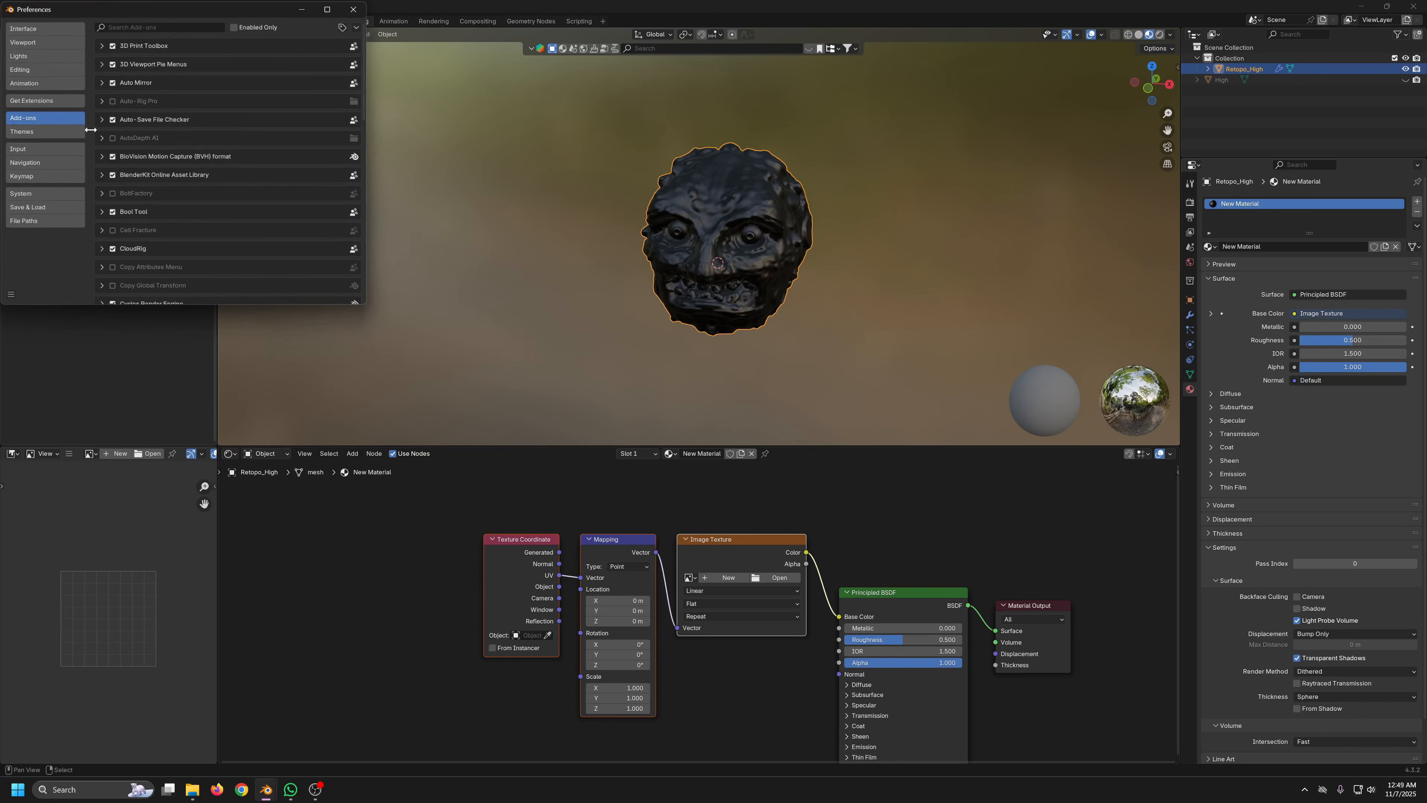
pyautogui.moveTo(199, 11); pyautogui.dragTo(795, 154)
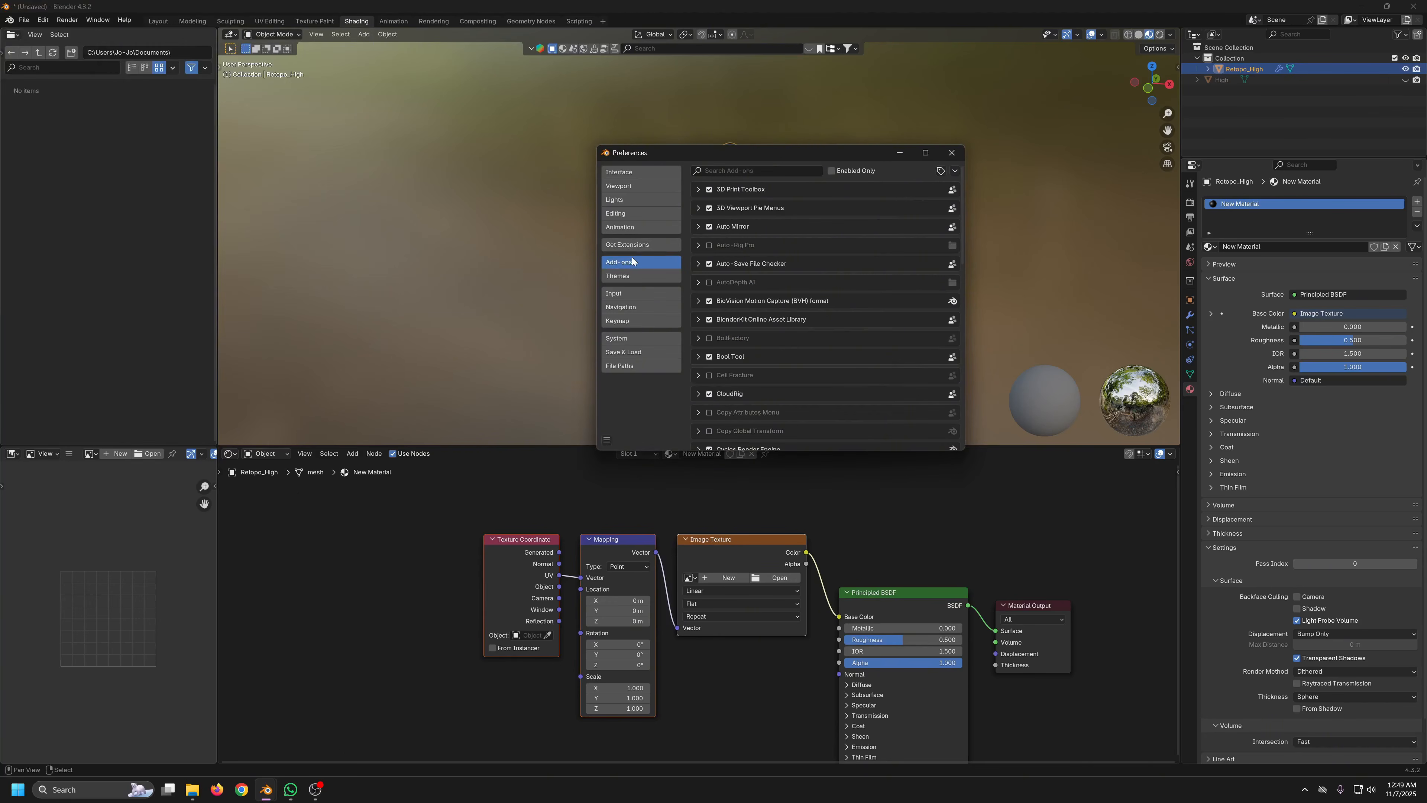
pyautogui.click(647, 244)
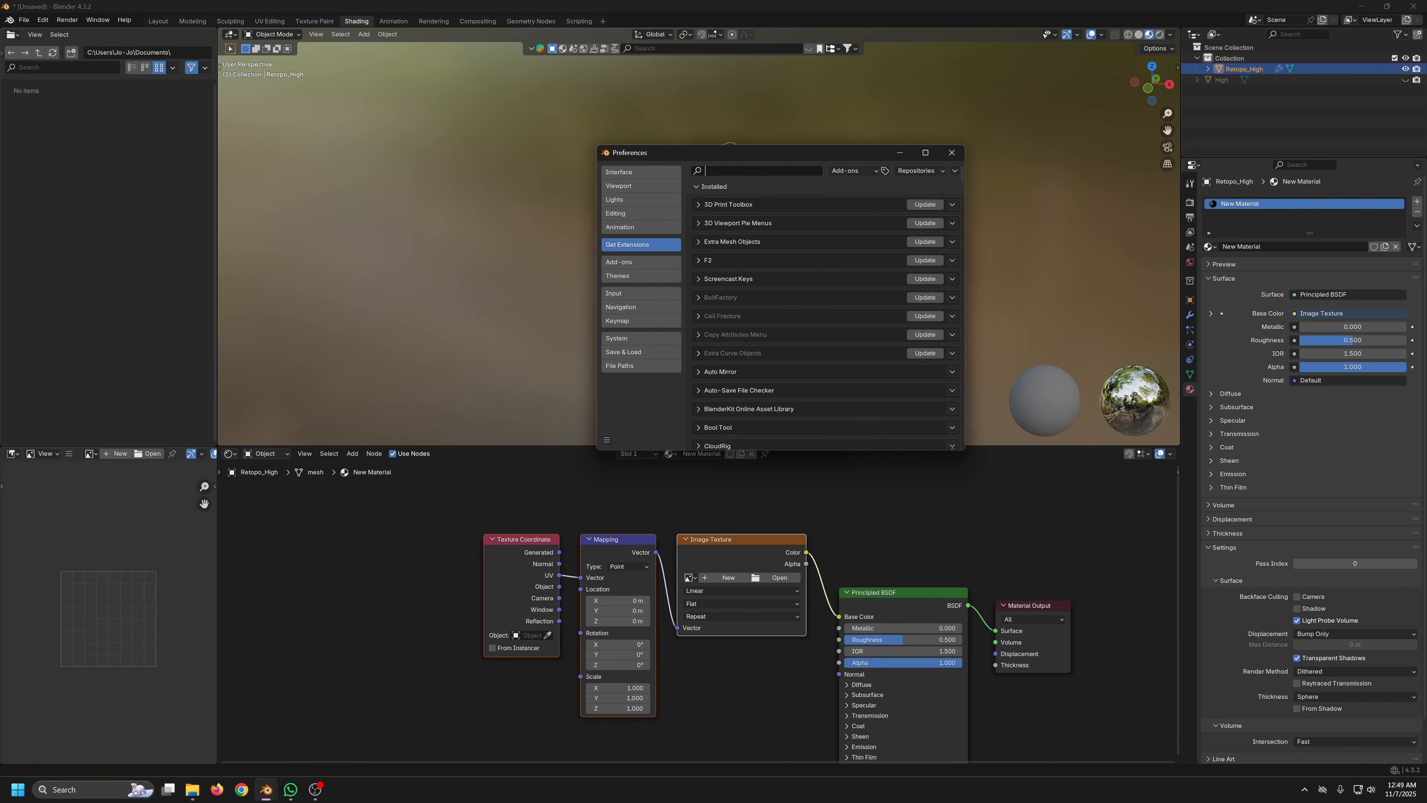
pyautogui.write('node we')
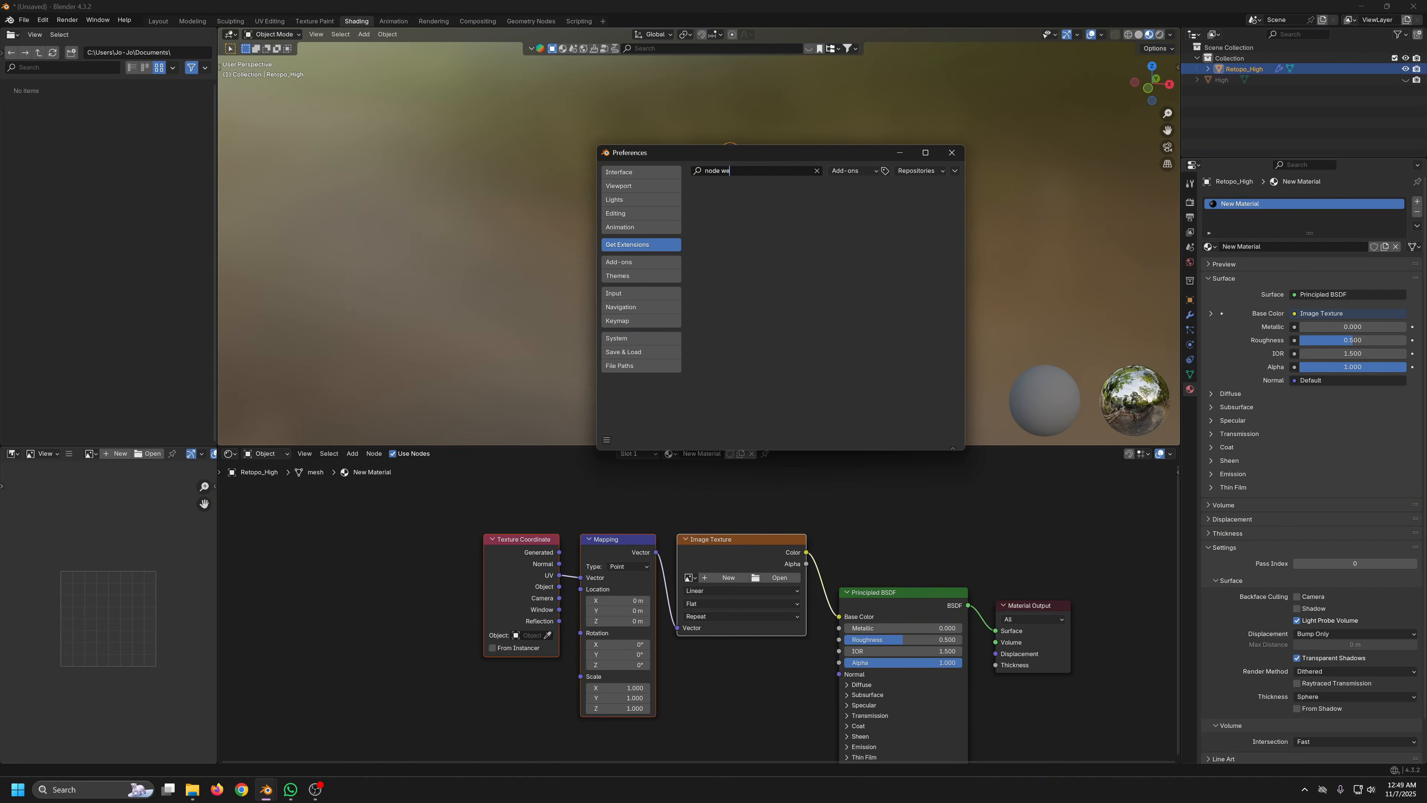
pyautogui.click(652, 261)
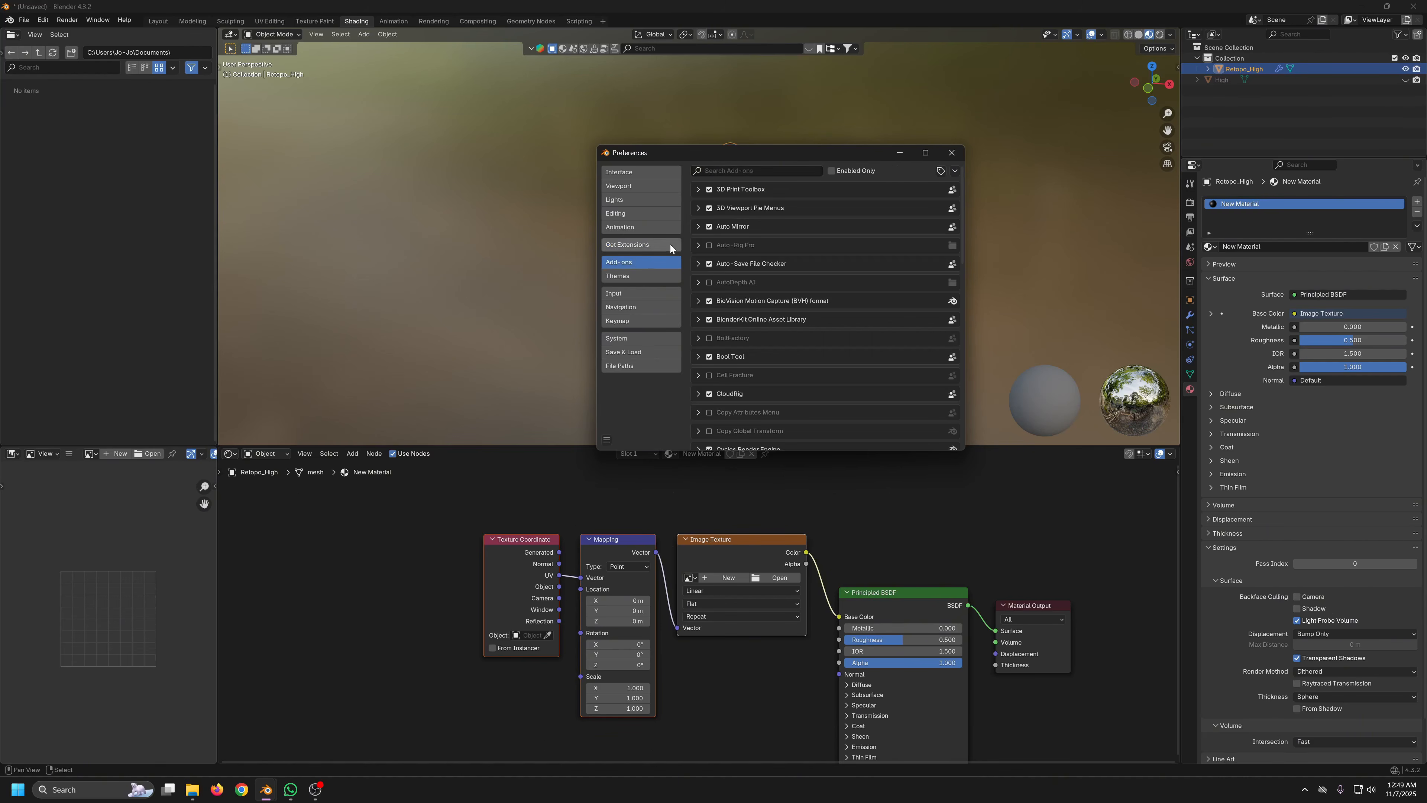
pyautogui.write('node')
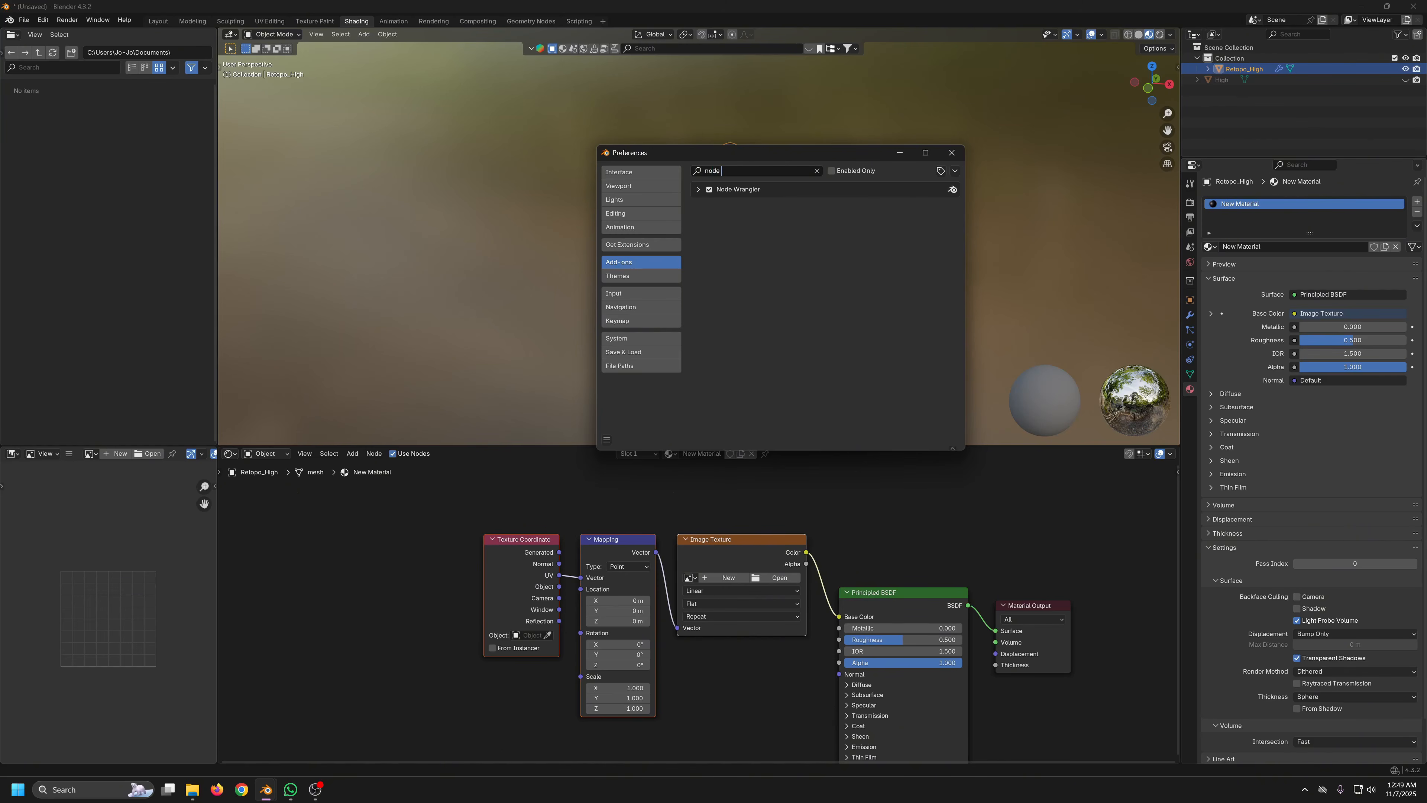
pyautogui.click(951, 153)
# Move the Texture Coordinate, Mapping and Image Texture nodes together below the Principled BSDF node
pyautogui.scroll(-3, 806, 570)
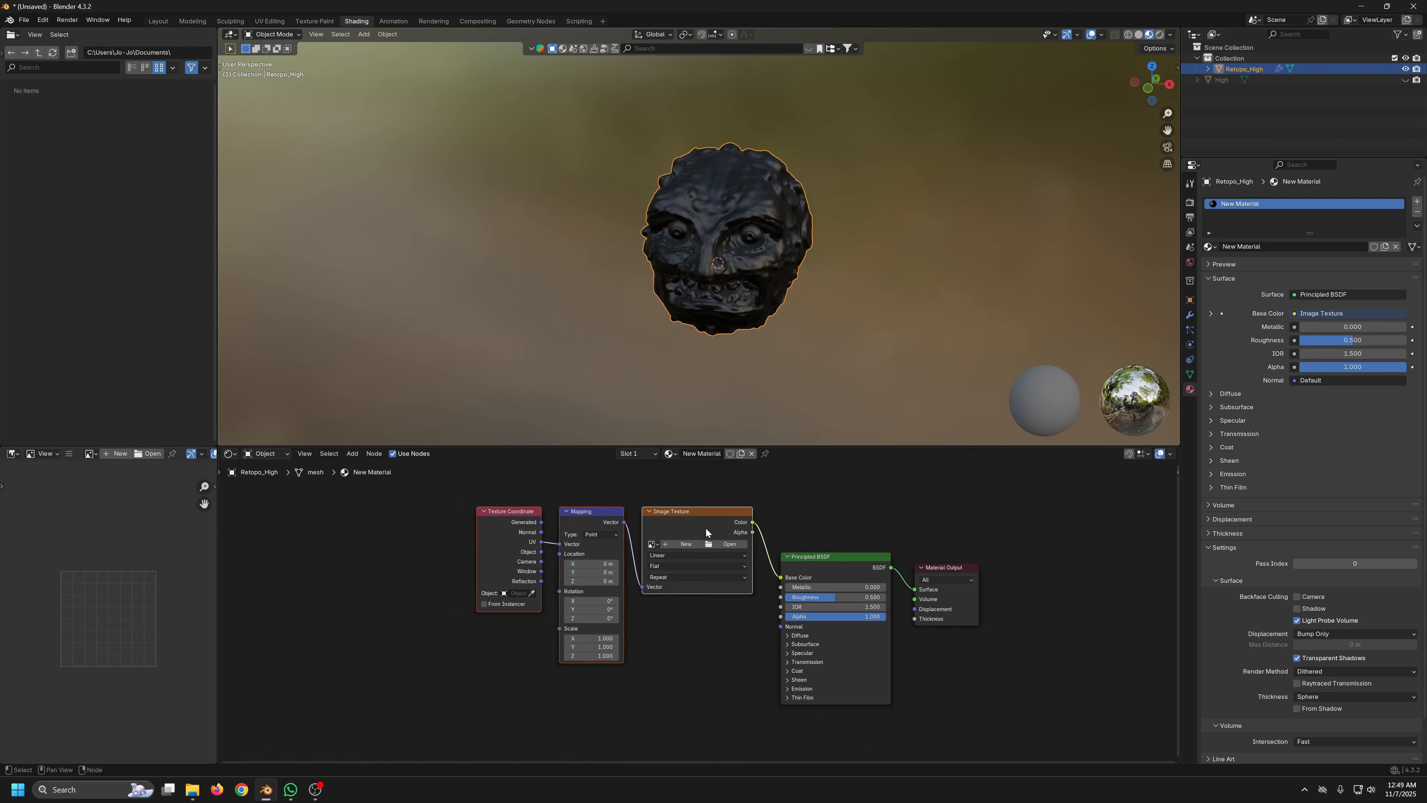
pyautogui.moveTo(806, 570); pyautogui.dragTo(823, 563)
pyautogui.moveTo(450, 488); pyautogui.dragTo(794, 600)
pyautogui.press('g')
pyautogui.click(695, 752)
# Reconnect the Image Texture's Color output from Base Color to the Normal input of the Principled BSDF
pyautogui.moveTo(694, 752); pyautogui.dragTo(596, 534, button='middle')
pyautogui.scroll(5, 596, 534)
pyautogui.moveTo(660, 500); pyautogui.dragTo(679, 640, button='middle')
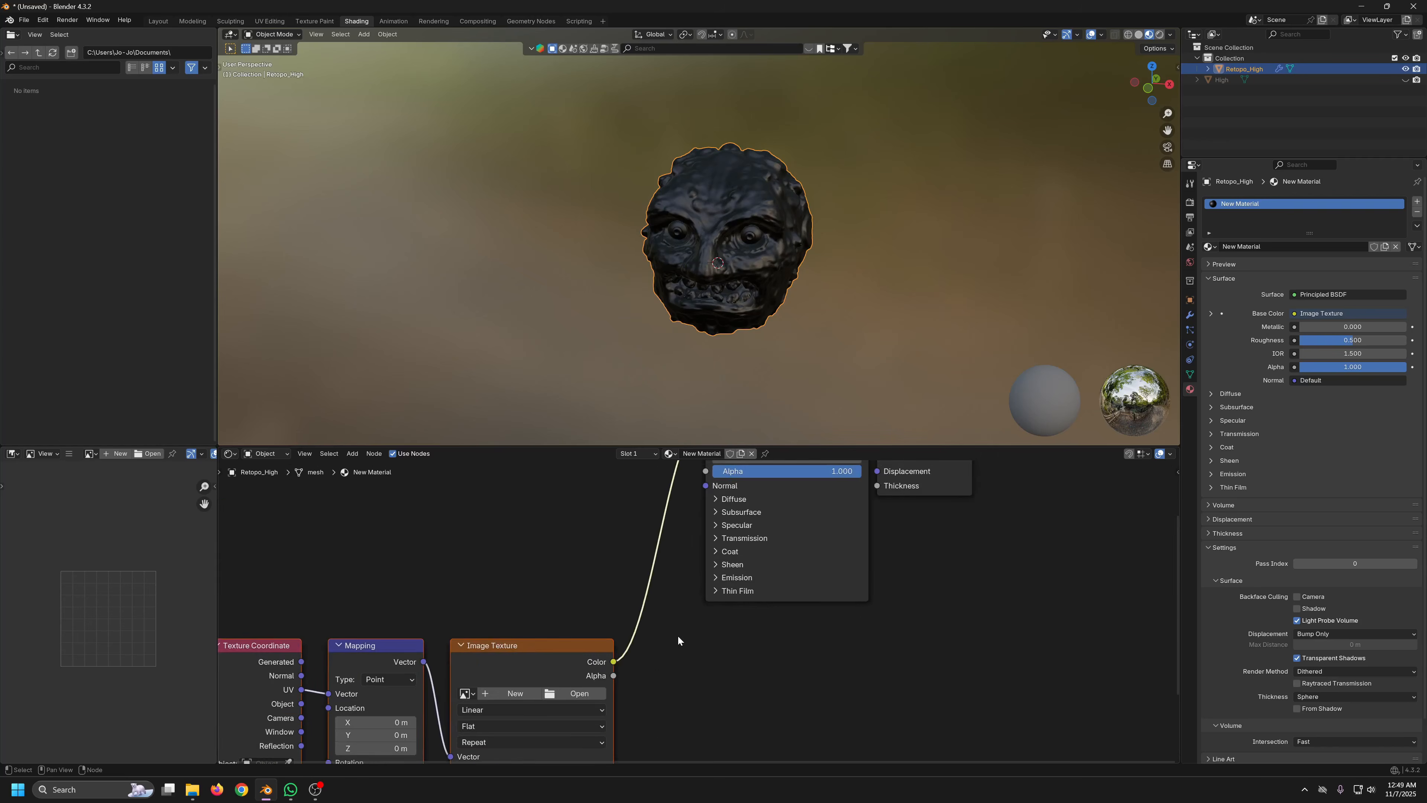
pyautogui.scroll(-6, 685, 646)
pyautogui.moveTo(710, 537); pyautogui.dragTo(710, 582)
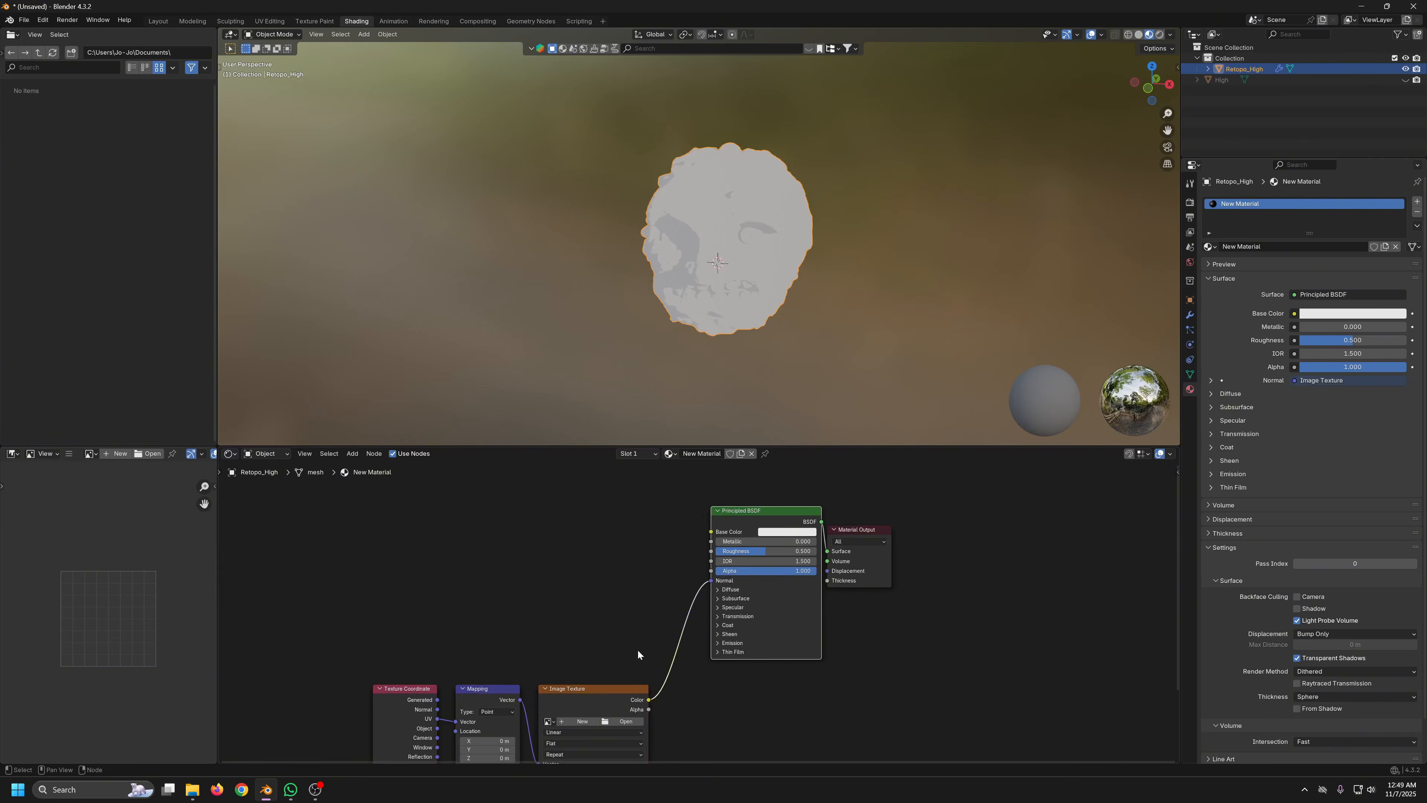
# Insert a Normal Map node between the Image Texture's Color output and the Principled BSDF's Normal input
pyautogui.scroll(1, 661, 610)
pyautogui.scroll(2, 662, 609)
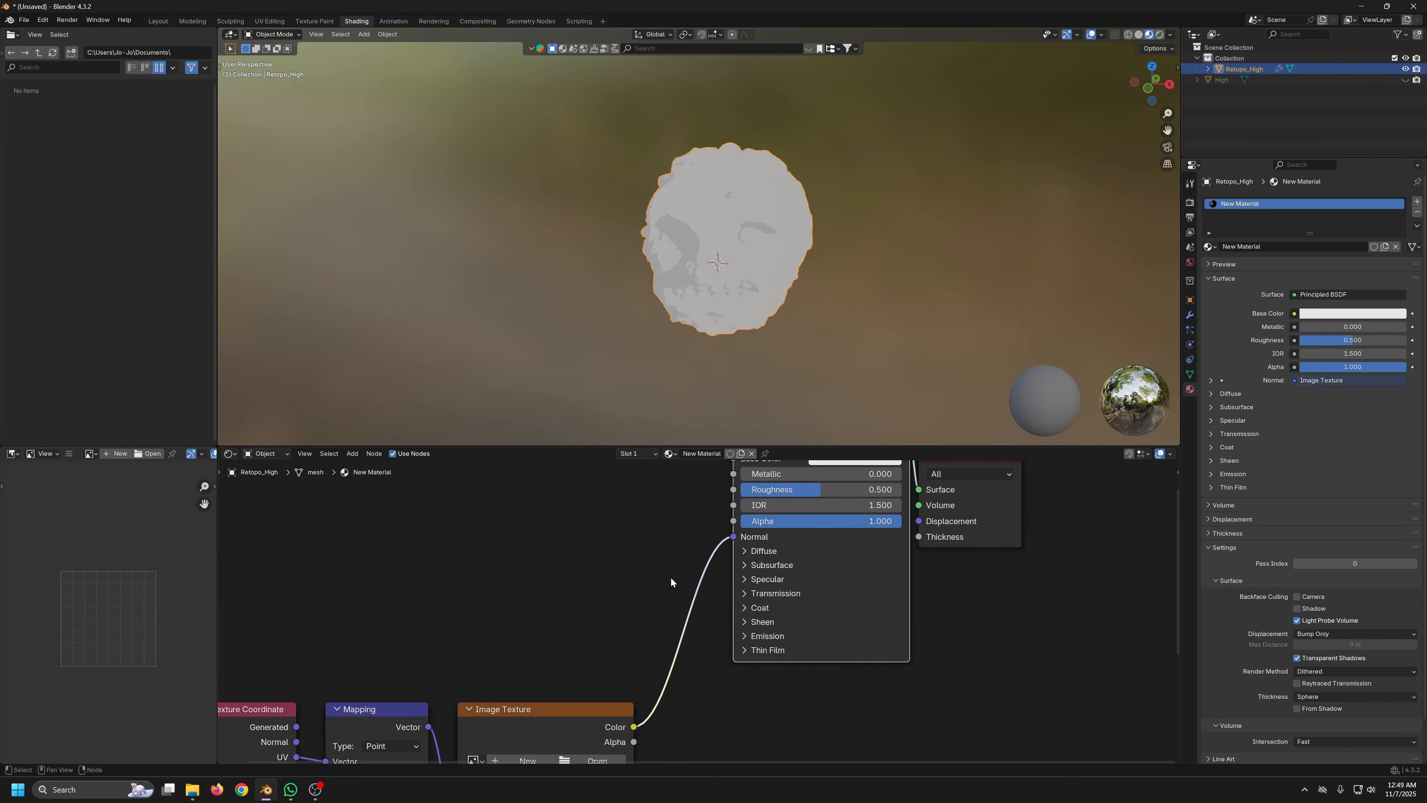
pyautogui.hotkey('shift', 'a')
pyautogui.hotkey('shift', 'a')
pyautogui.click(690, 549)
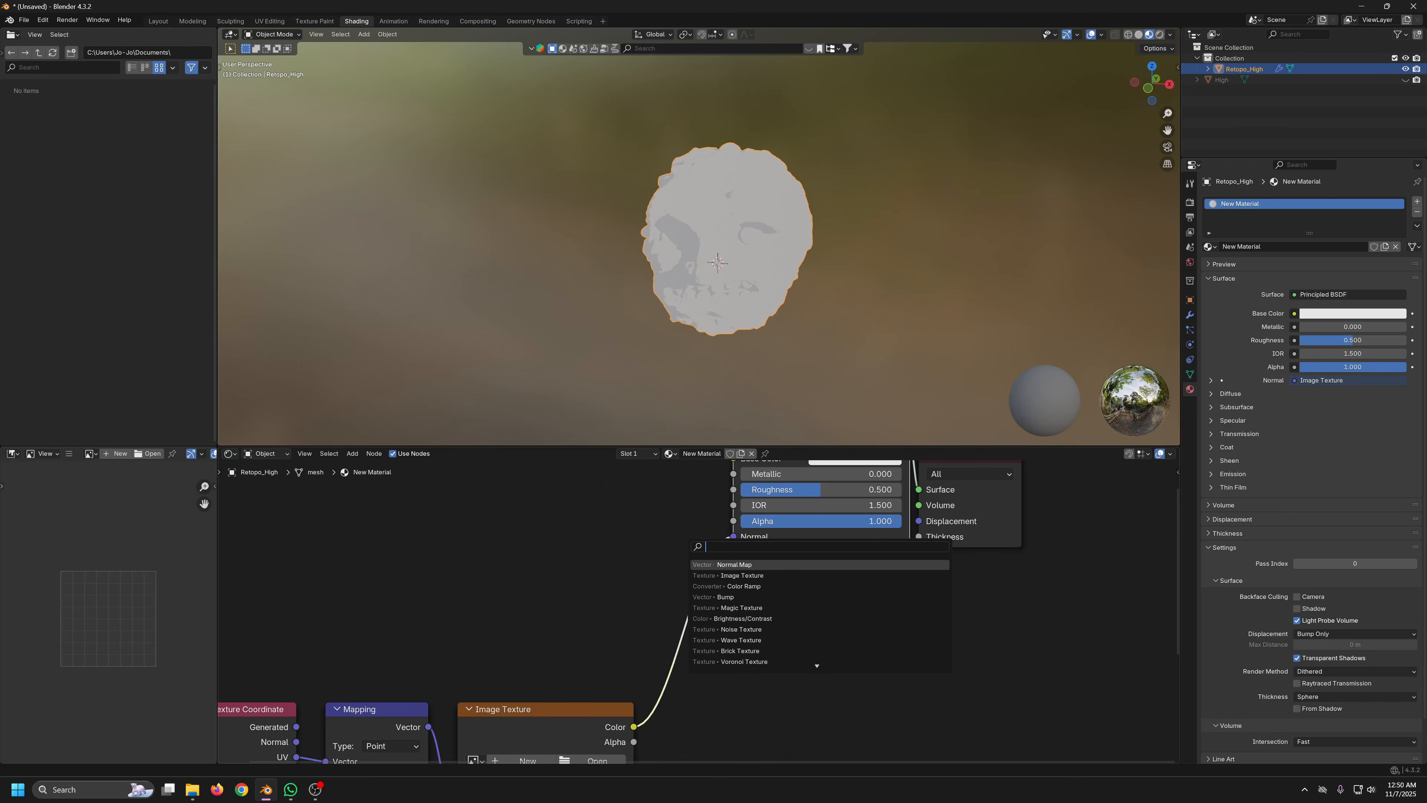
pyautogui.press('Return')
pyautogui.scroll(-3, 657, 602)
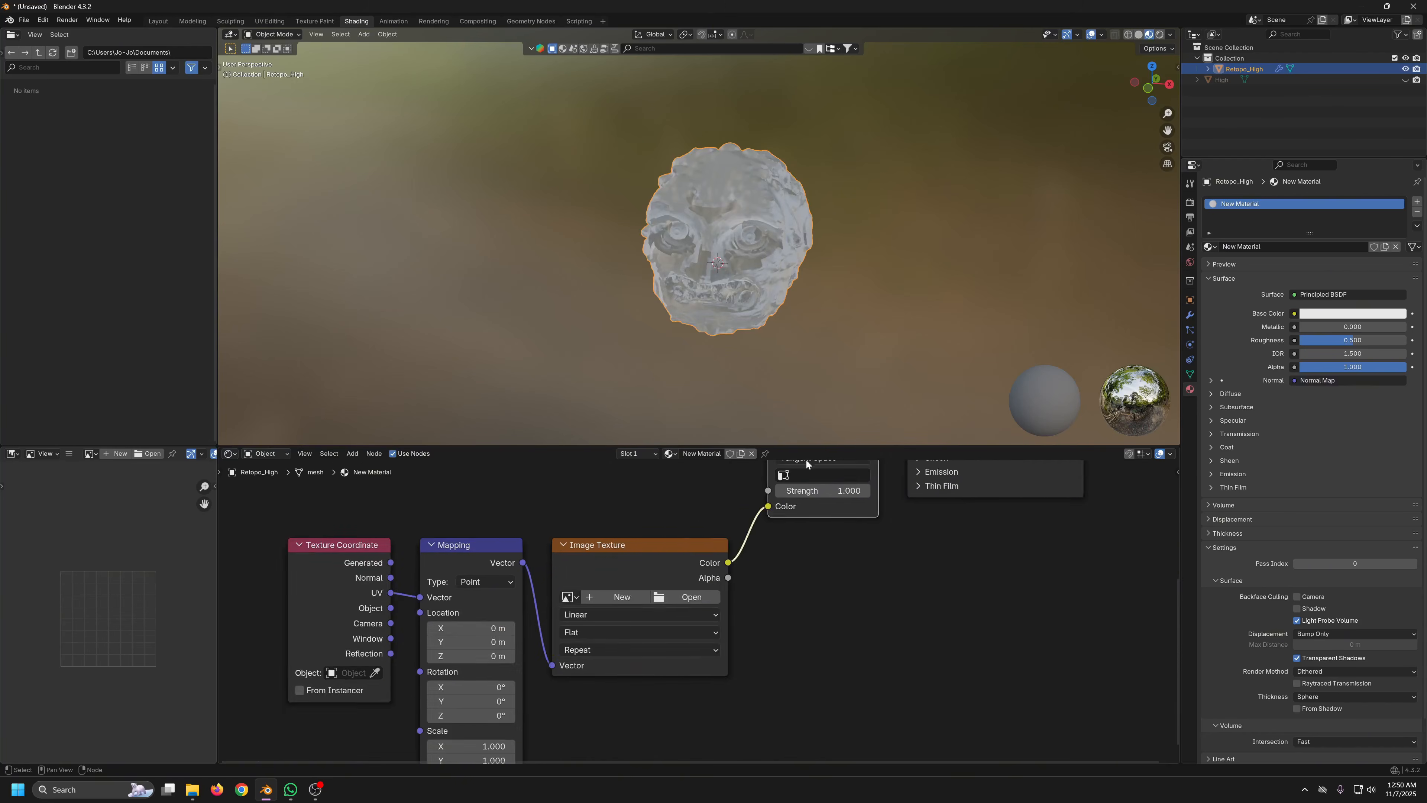
# Create a 2048 × 2048 px image named "New texture normal" in the Image Texture node
pyautogui.scroll(2, 657, 602)
pyautogui.click(649, 597)
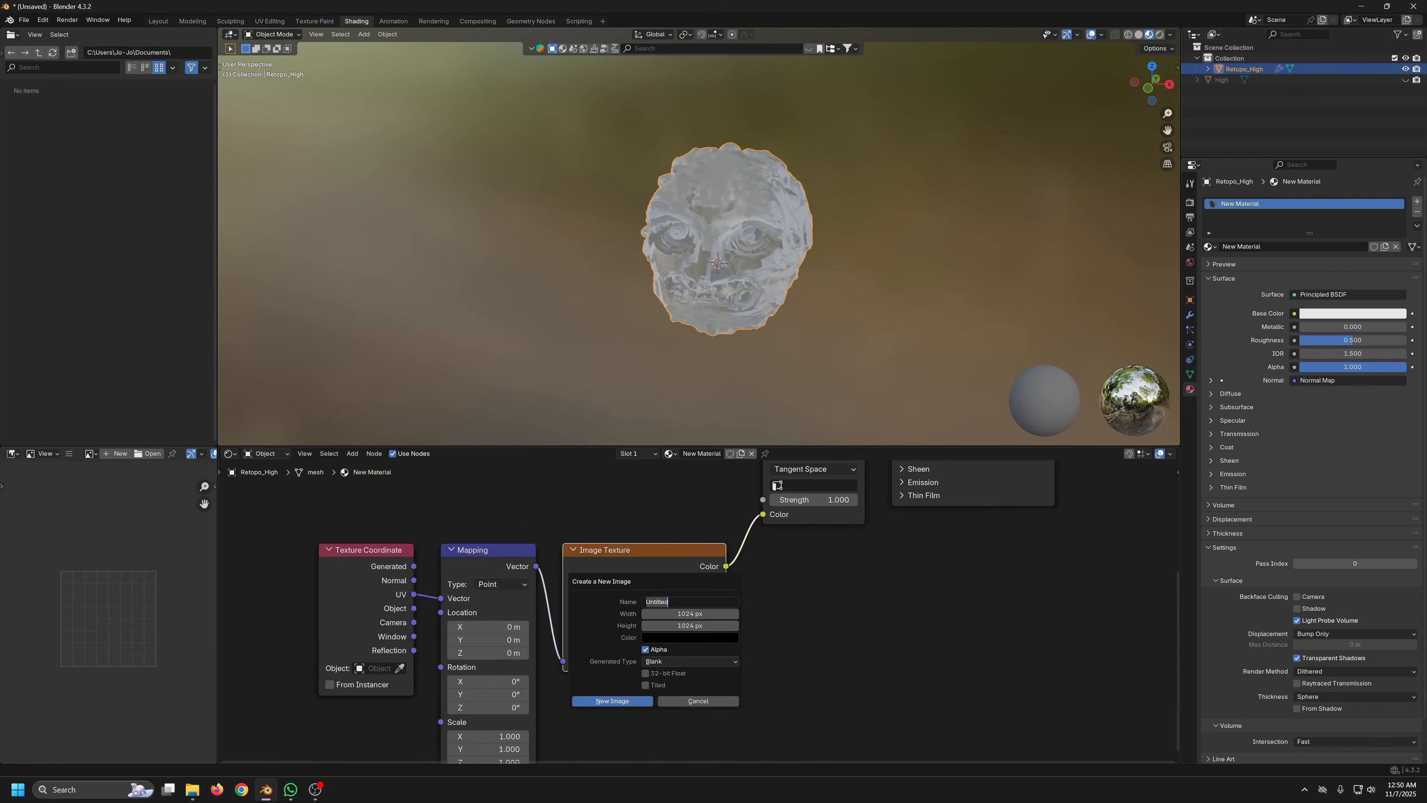
pyautogui.moveTo(685, 625); pyautogui.dragTo(686, 613)
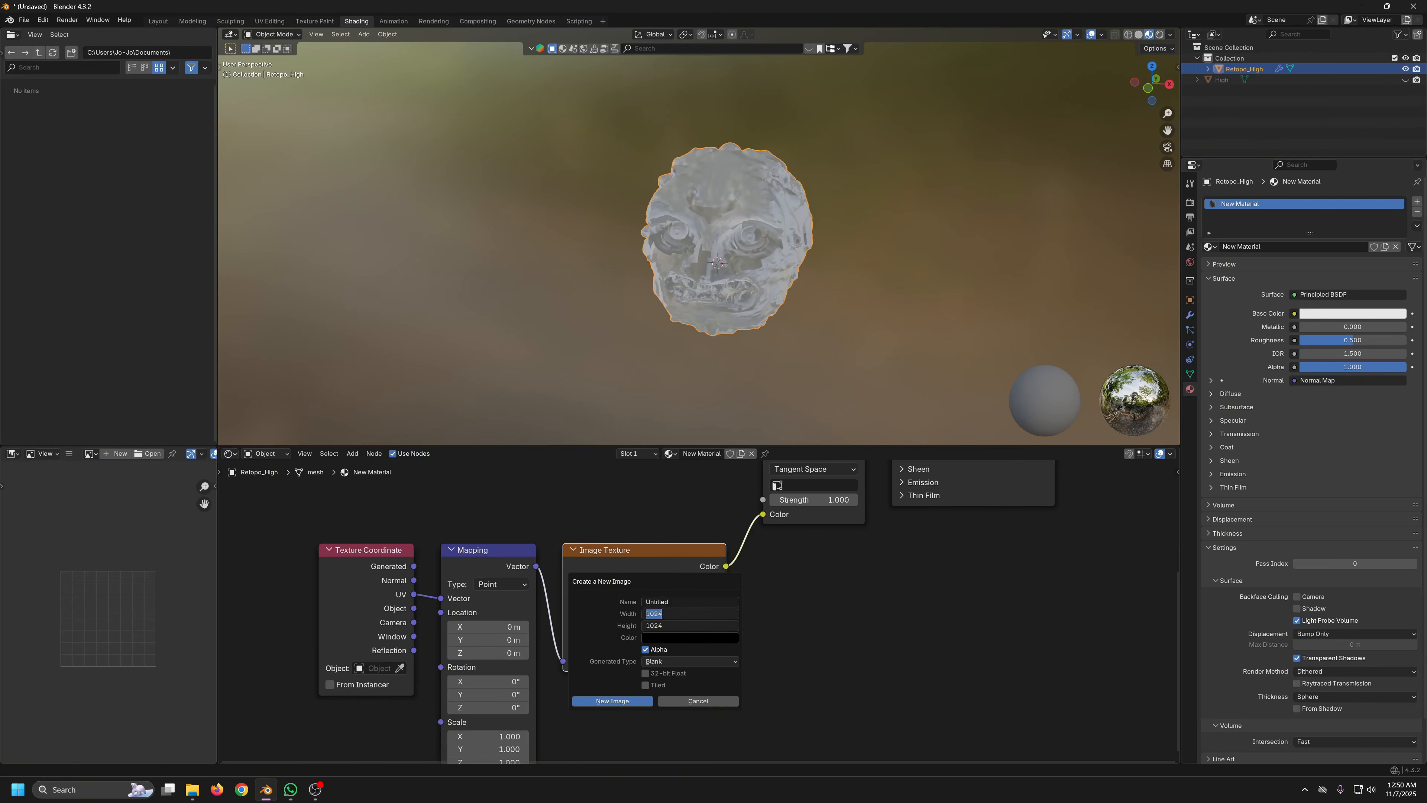
pyautogui.write('2048')
pyautogui.press('Return')
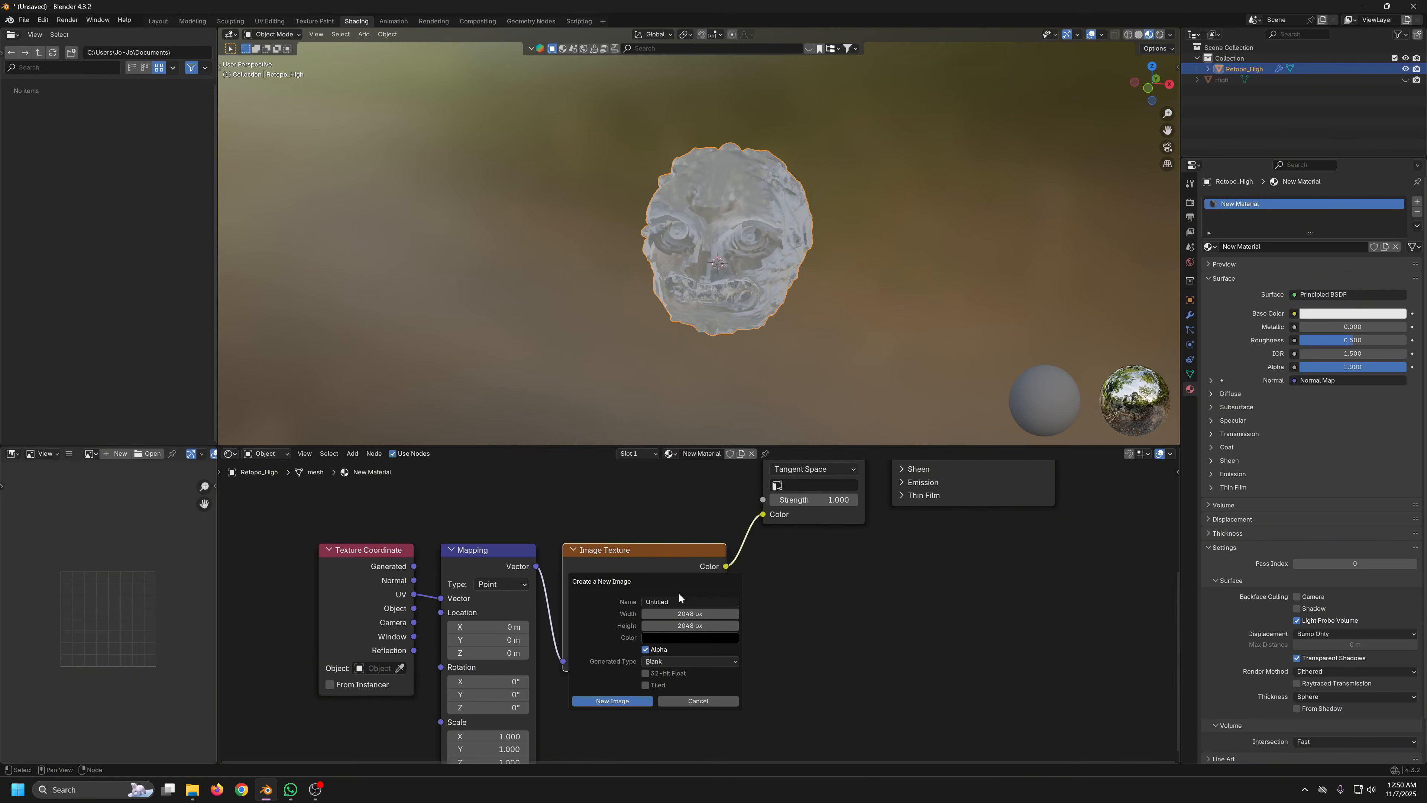
pyautogui.click(680, 600)
pyautogui.write('New texture normal')
pyautogui.press('Return')
pyautogui.press('Return')
pyautogui.scroll(-2, 628, 565)
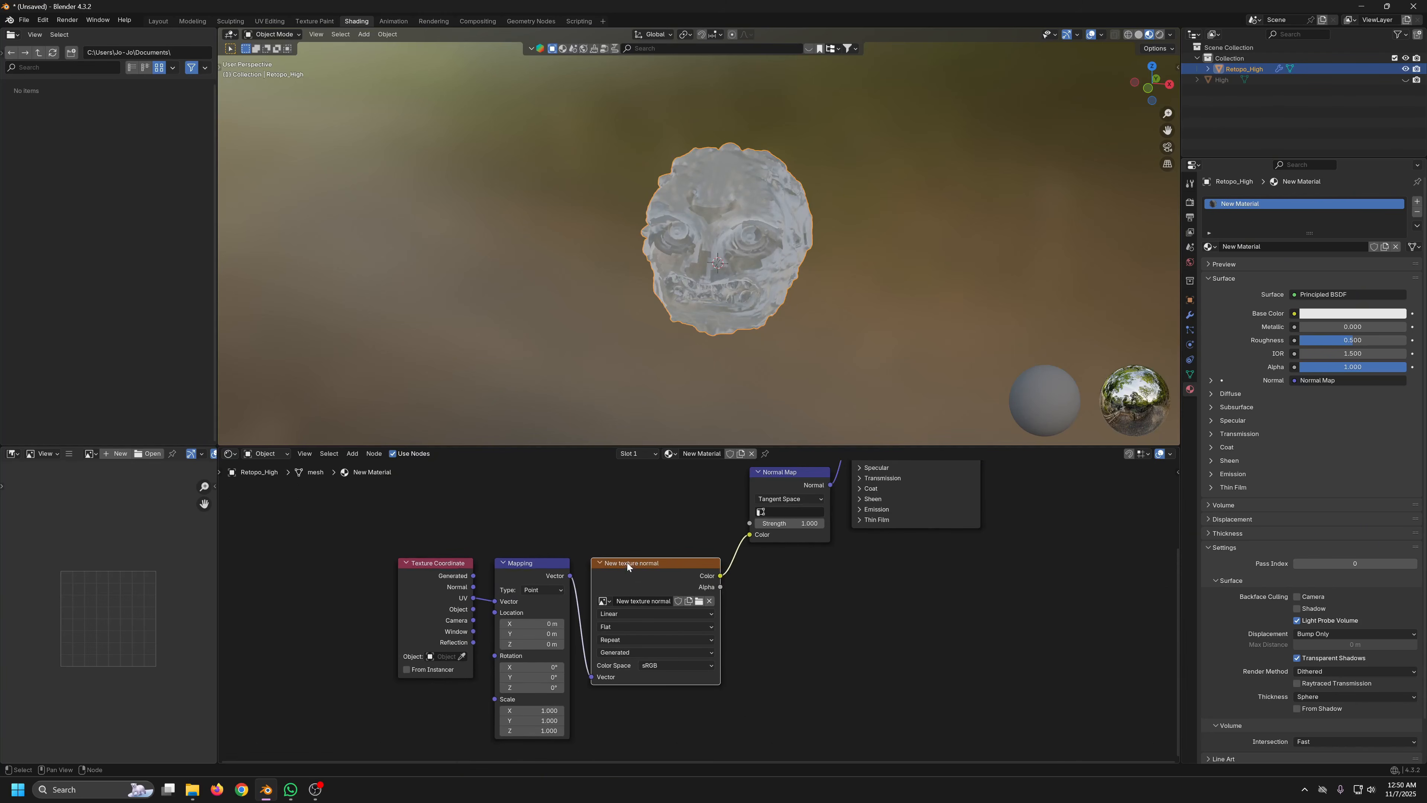
# Set the render engine to Cycles with GPU Compute as the device
pyautogui.moveTo(724, 315); pyautogui.dragTo(708, 300, button='middle')
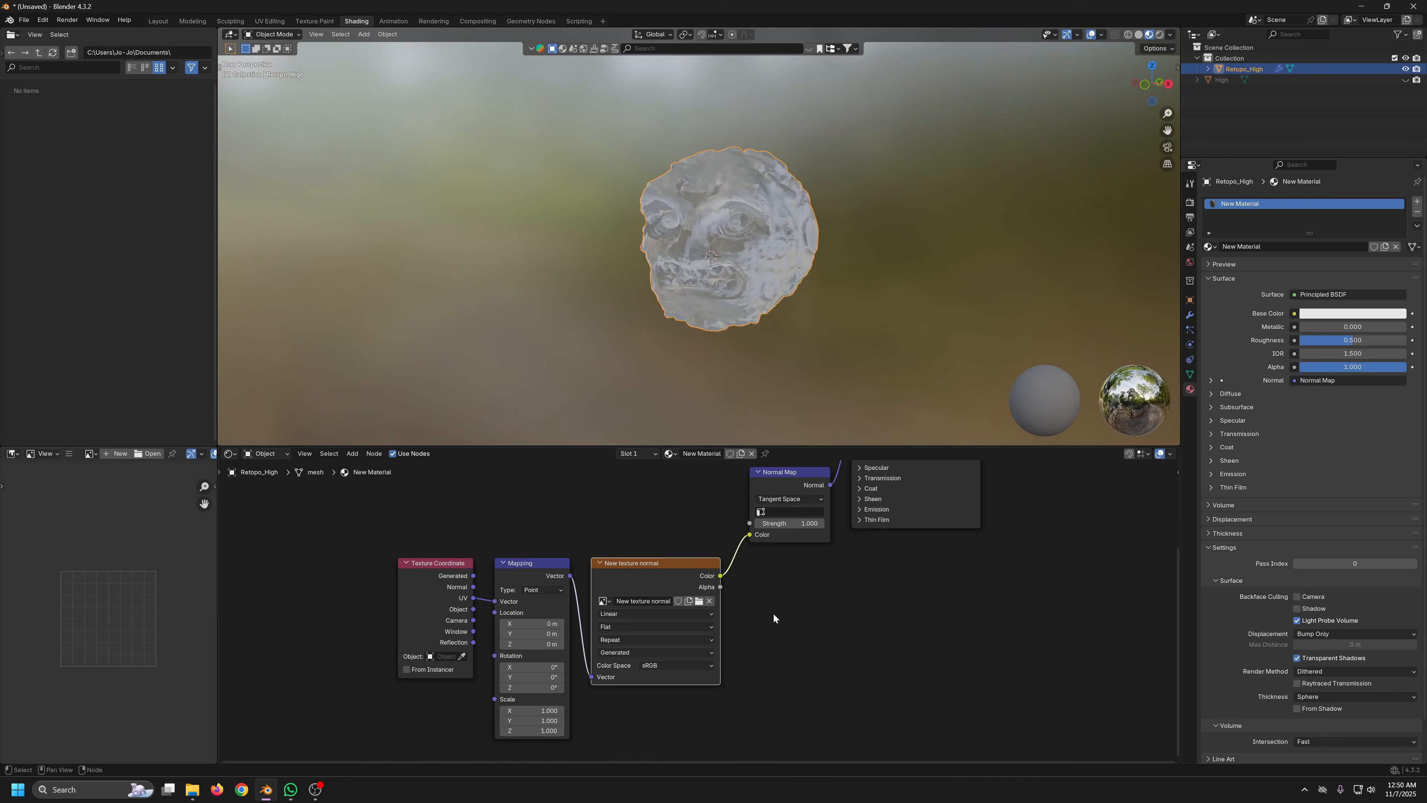
pyautogui.moveTo(758, 558); pyautogui.dragTo(735, 597, button='middle')
pyautogui.scroll(1, 735, 597)
pyautogui.scroll(4, 745, 337)
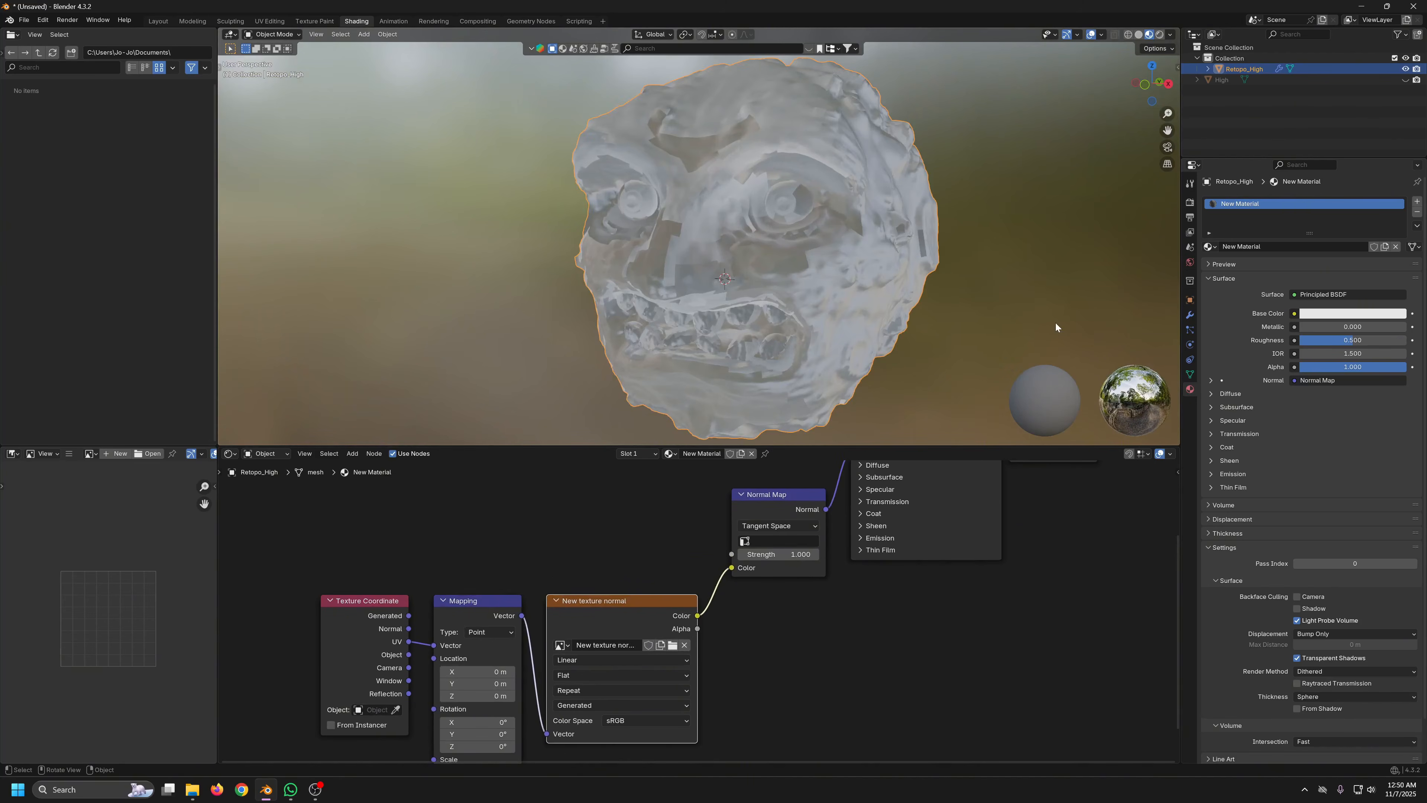
pyautogui.click(1189, 202)
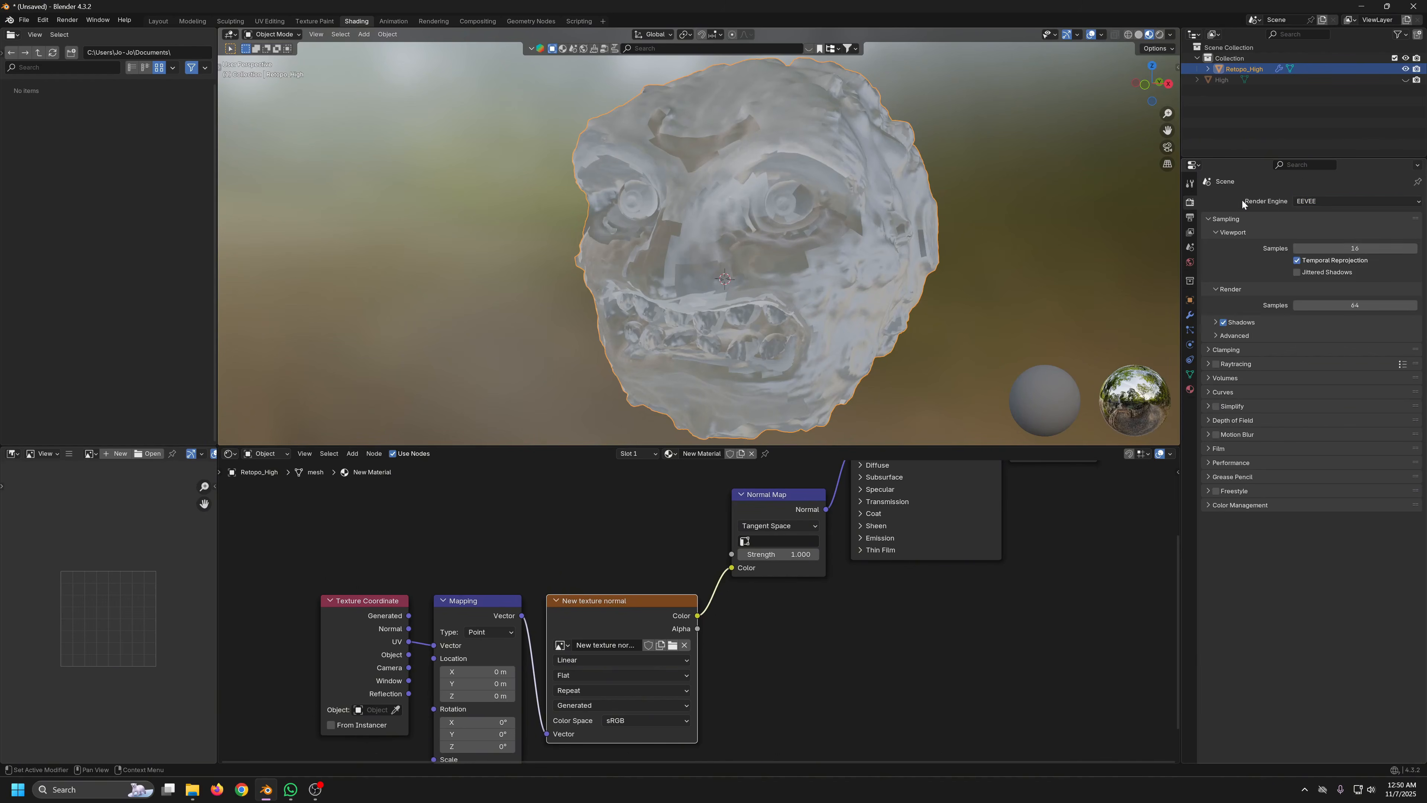
pyautogui.click(1310, 202)
pyautogui.click(1304, 239)
pyautogui.click(1342, 227)
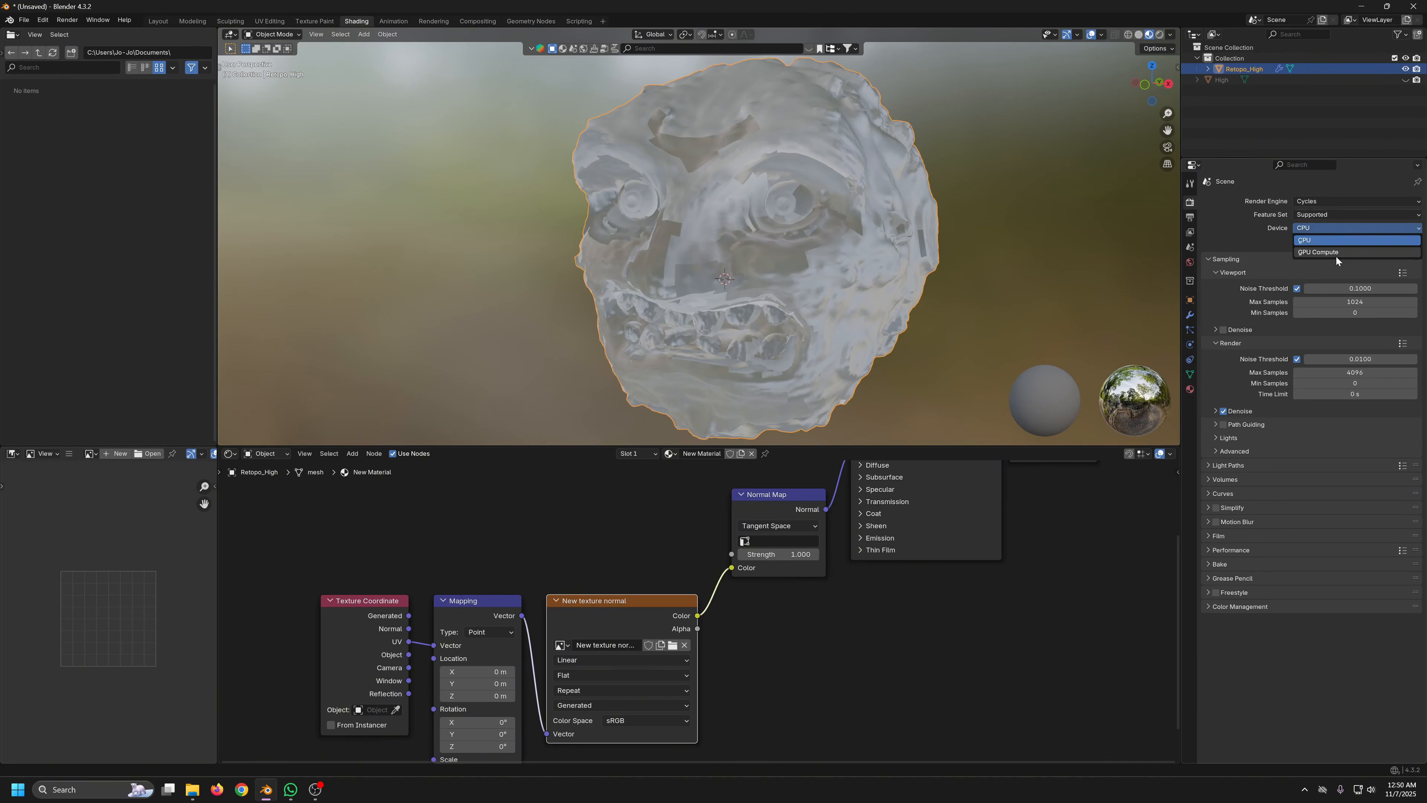
pyautogui.click(1336, 253)
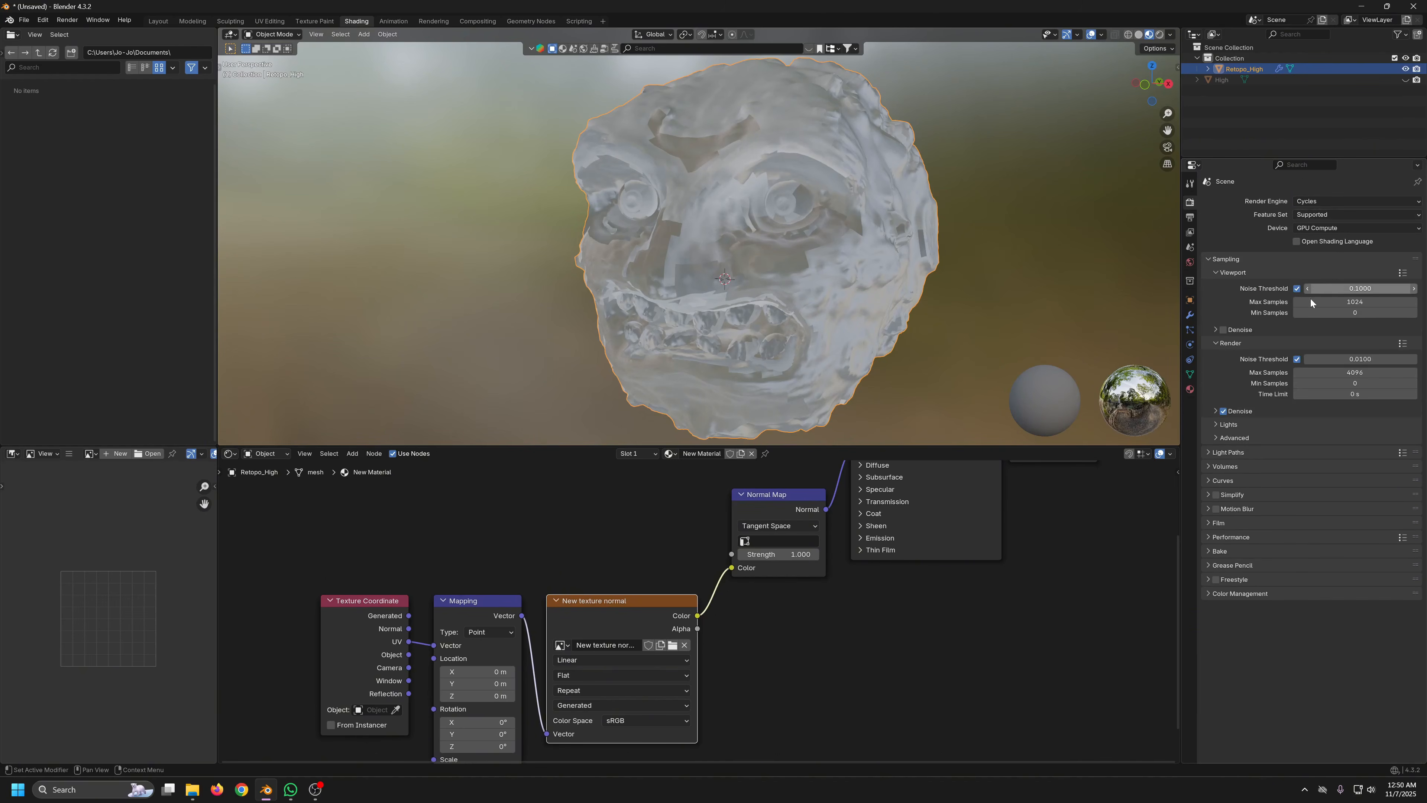
# Set the bake type to Normal and bake the map into the New texture normal image
pyautogui.click(1220, 551)
pyautogui.scroll(-4, 1300, 582)
pyautogui.click(1347, 504)
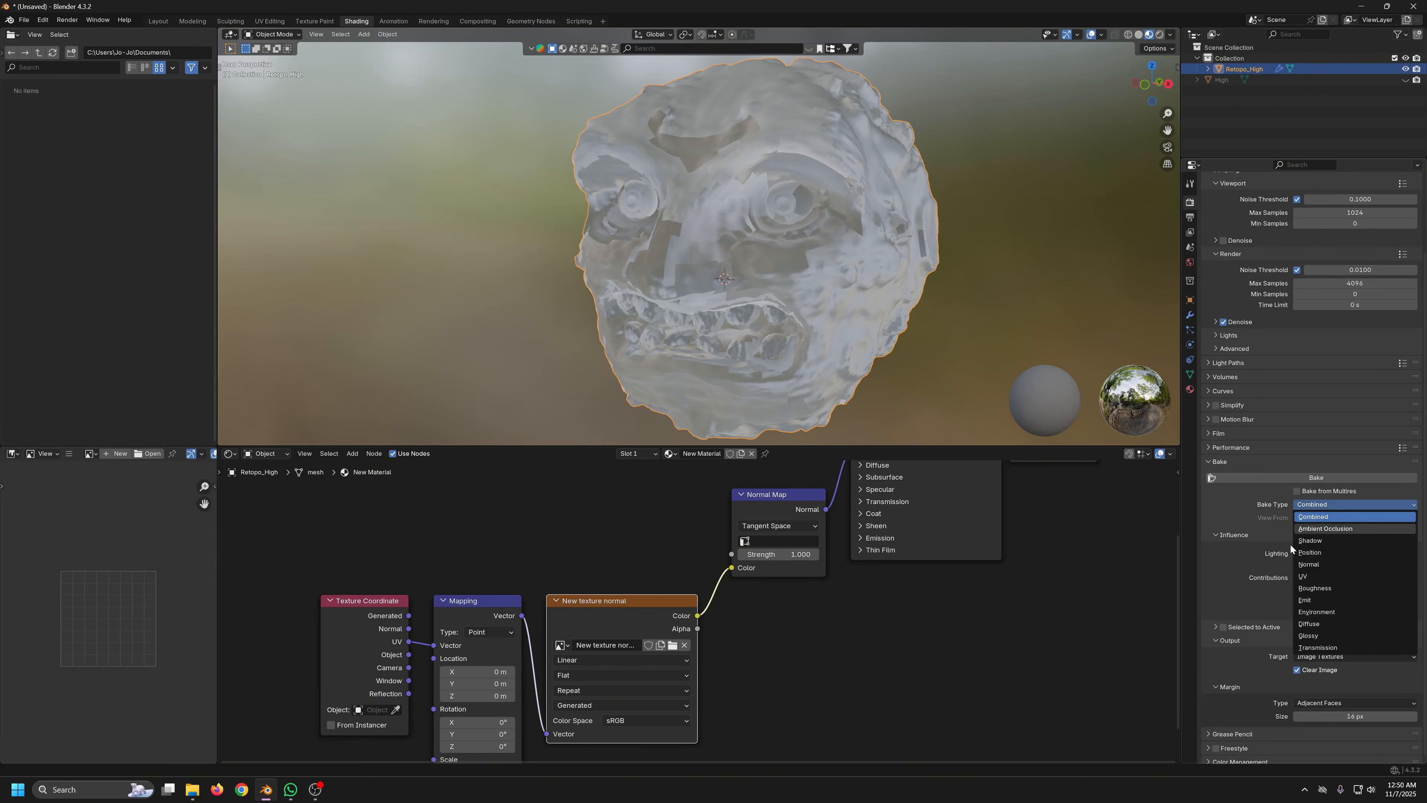
pyautogui.click(1318, 565)
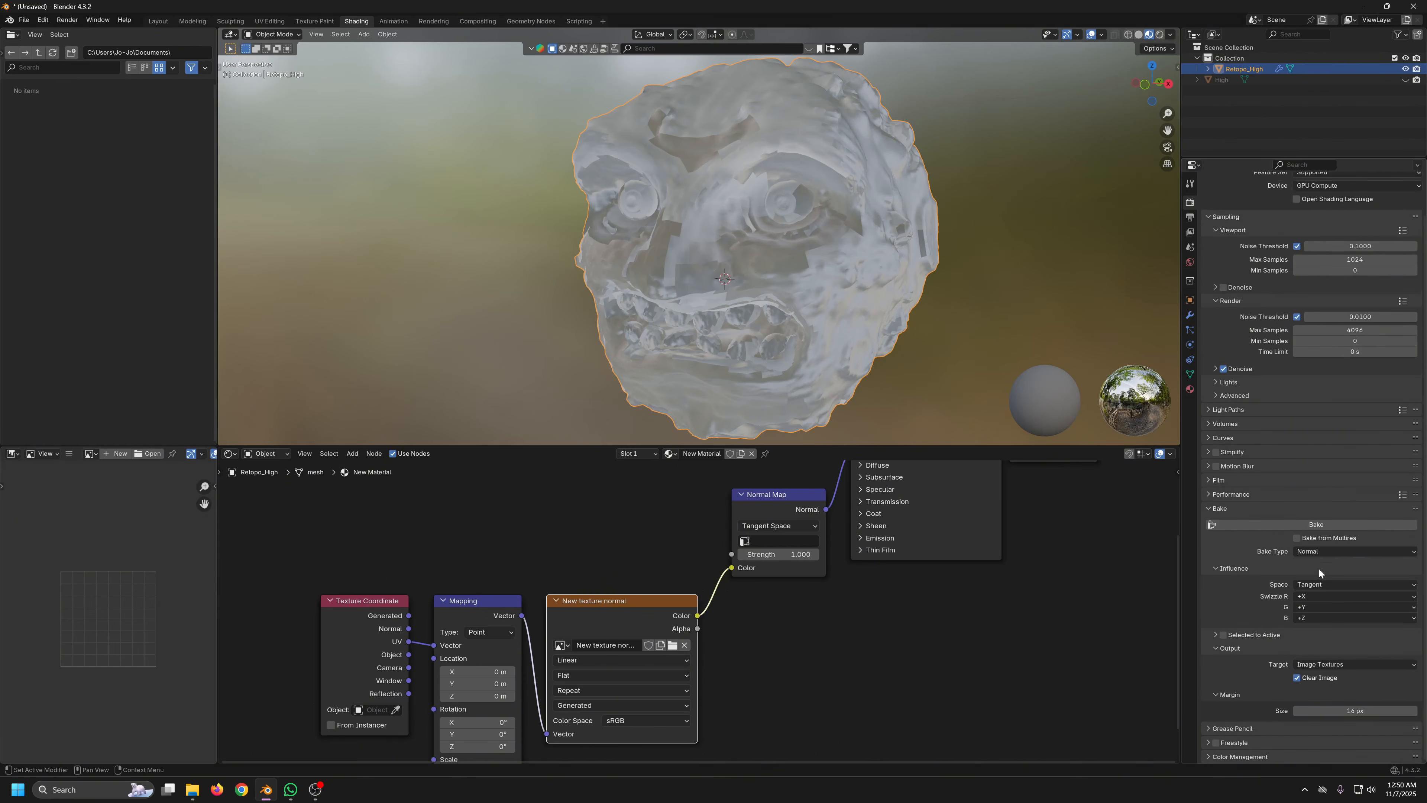
pyautogui.click(1318, 524)
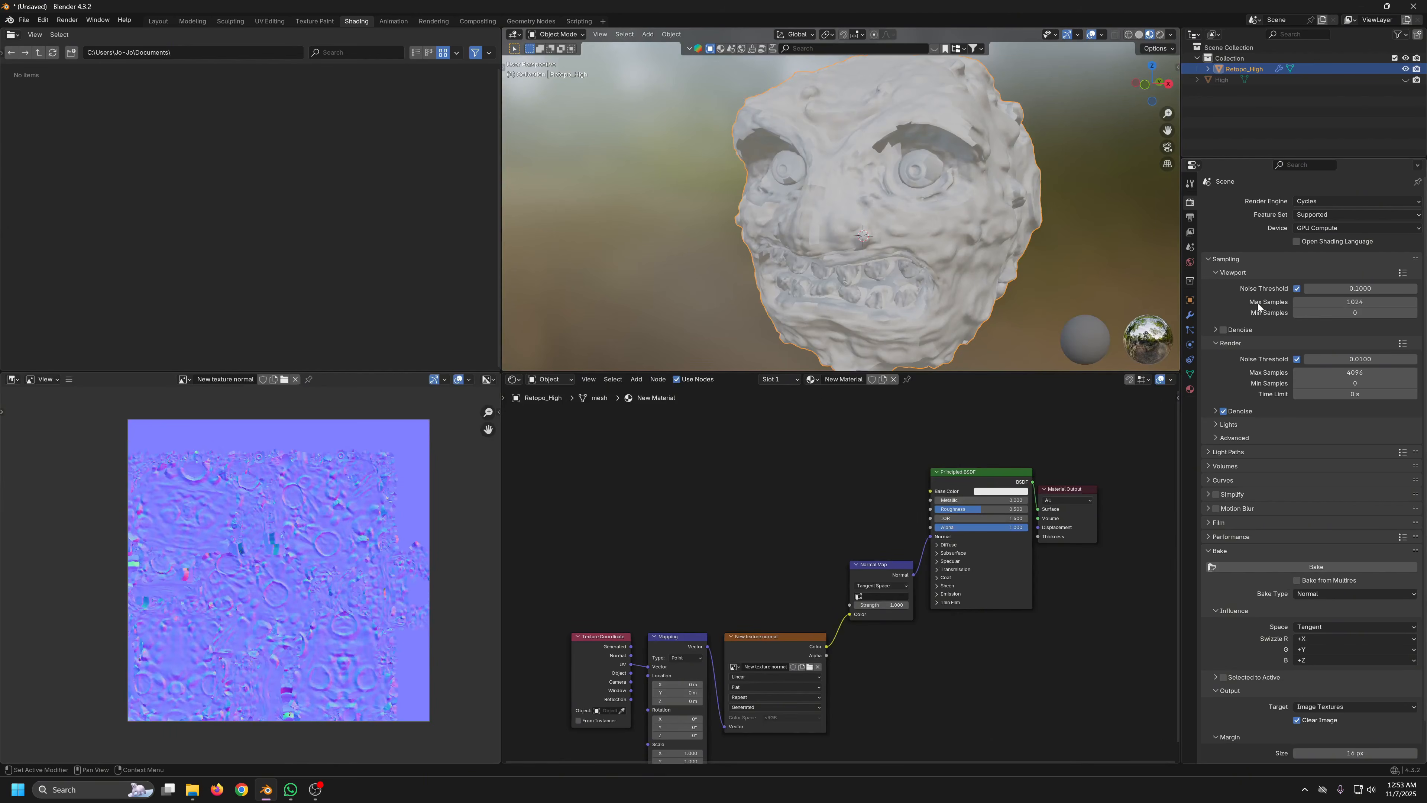
# Turn off the viewport display of the Multires modifier on Retopo_High to show the low-poly mesh with the baked normals
pyautogui.click(1191, 316)
pyautogui.click(1369, 220)
pyautogui.scroll(-4, 921, 225)
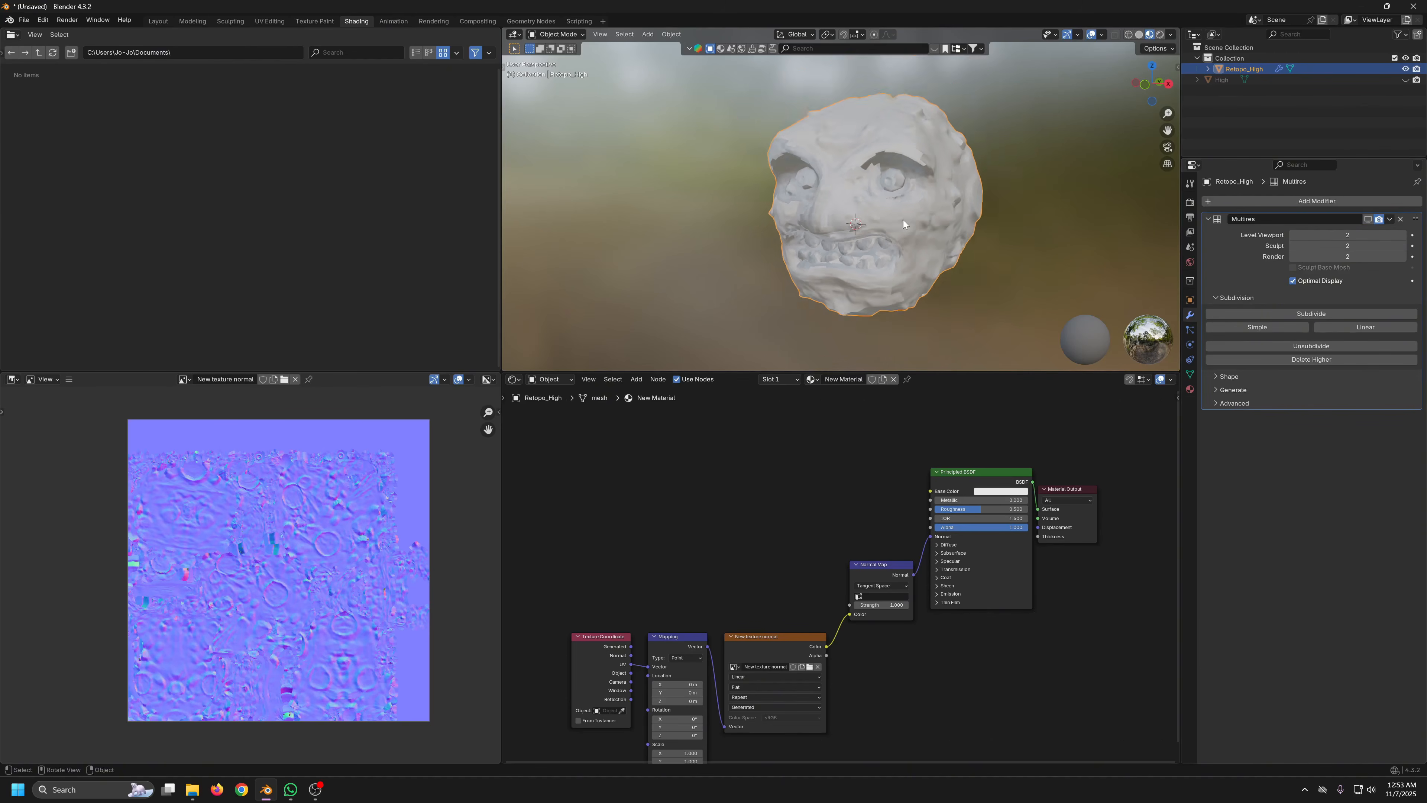
# Save the baked normal map to the Desktop as the PNG file New texture normal.png
pyautogui.moveTo(921, 226); pyautogui.dragTo(900, 262, button='middle')
pyautogui.scroll(3, 822, 590)
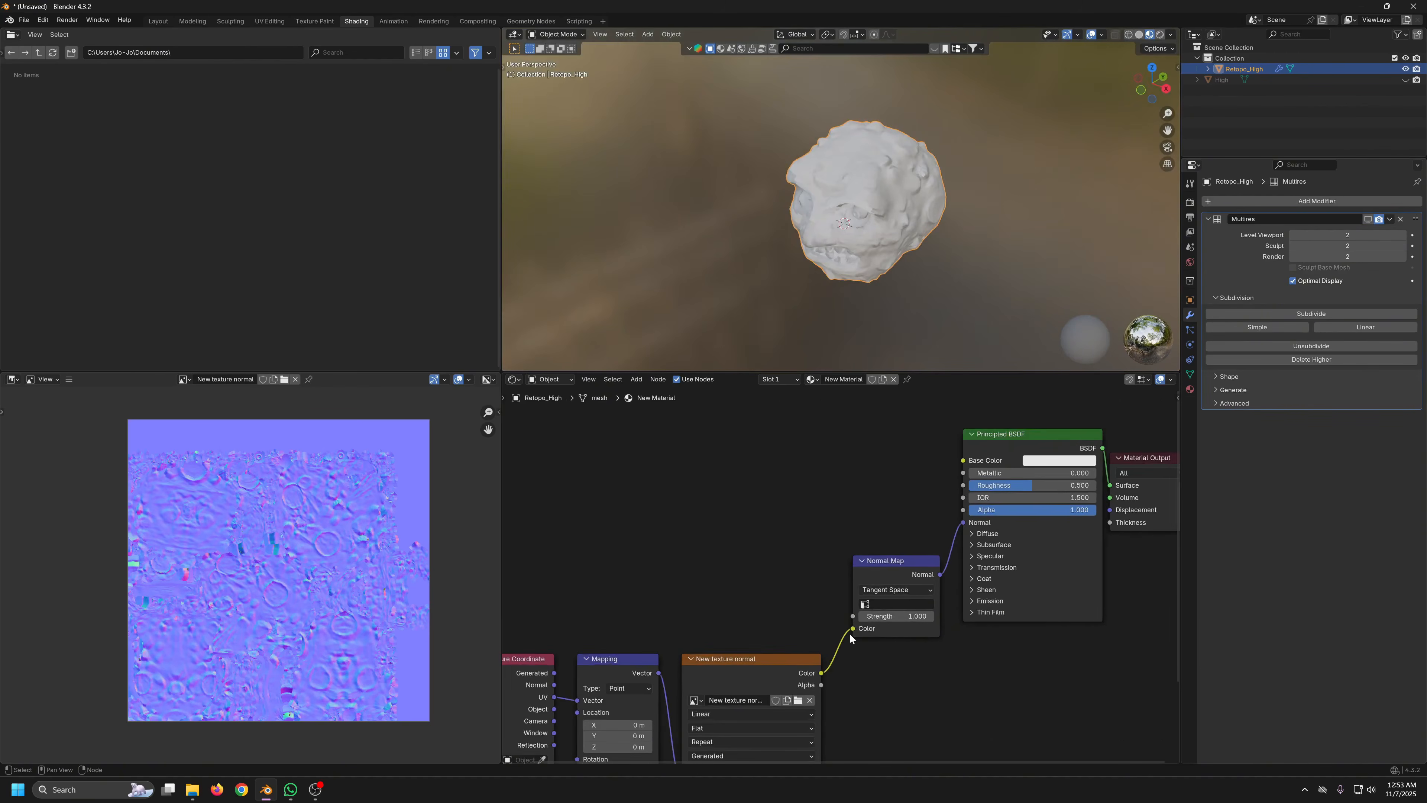
pyautogui.moveTo(850, 640); pyautogui.dragTo(902, 489, button='middle')
pyautogui.scroll(4, 841, 258)
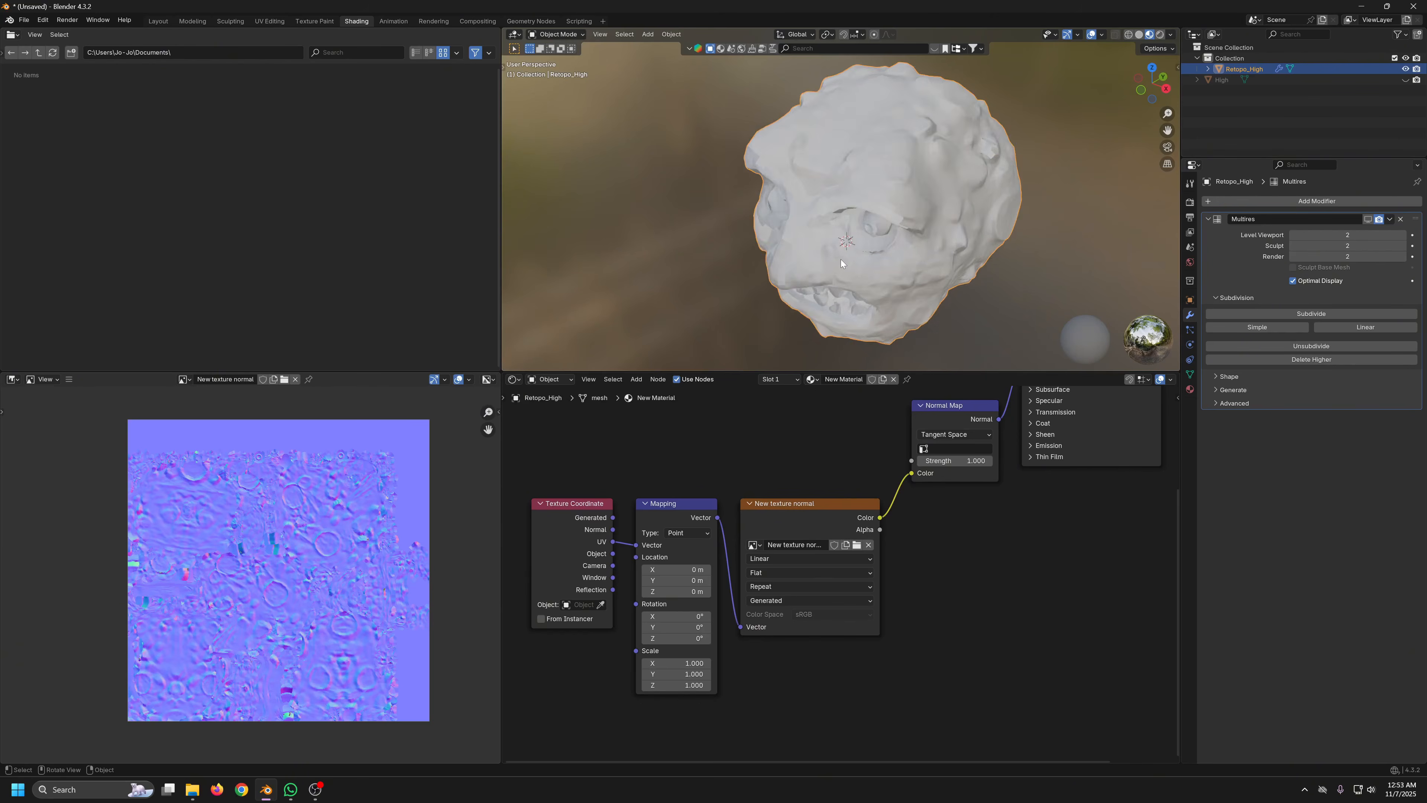
pyautogui.moveTo(841, 258); pyautogui.dragTo(858, 202, button='middle')
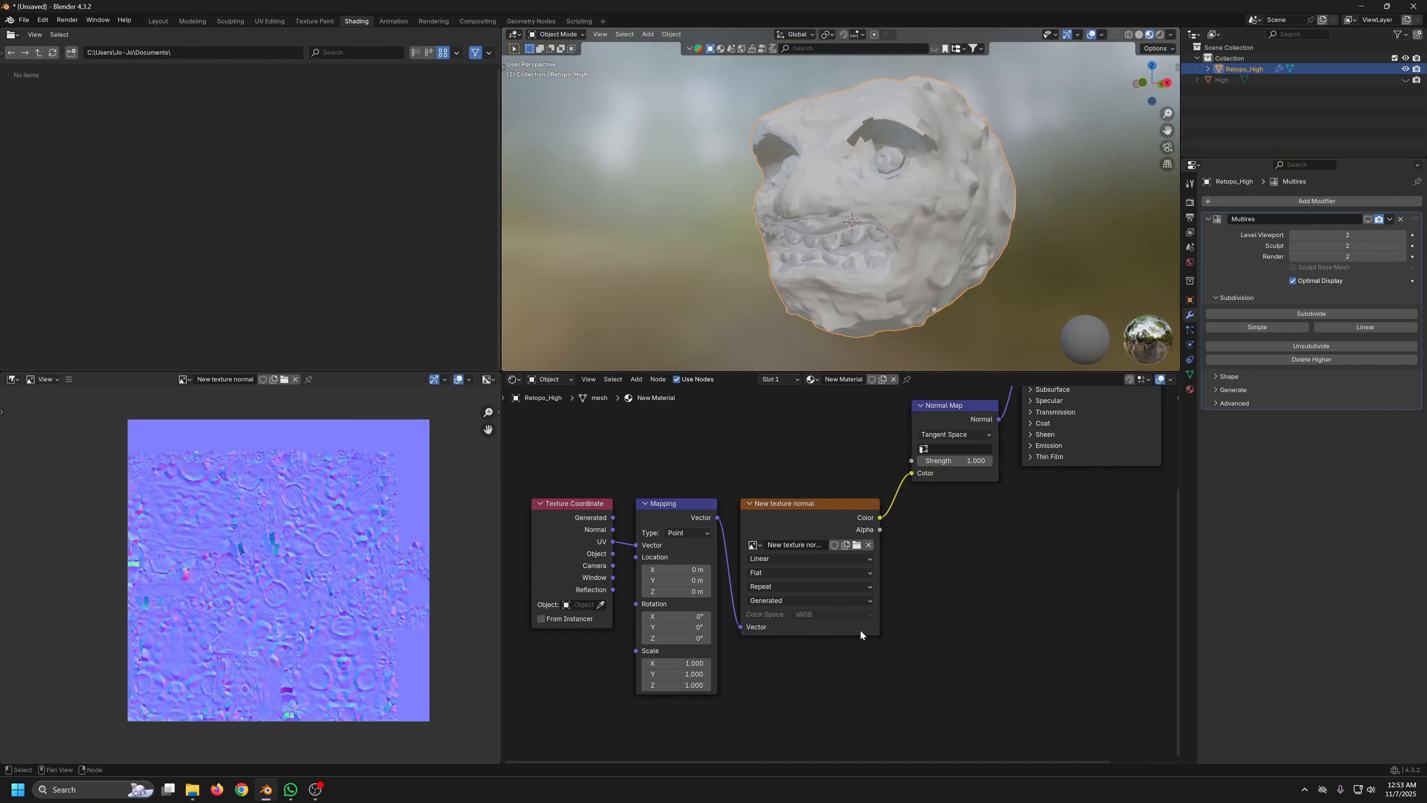
pyautogui.scroll(2, 825, 596)
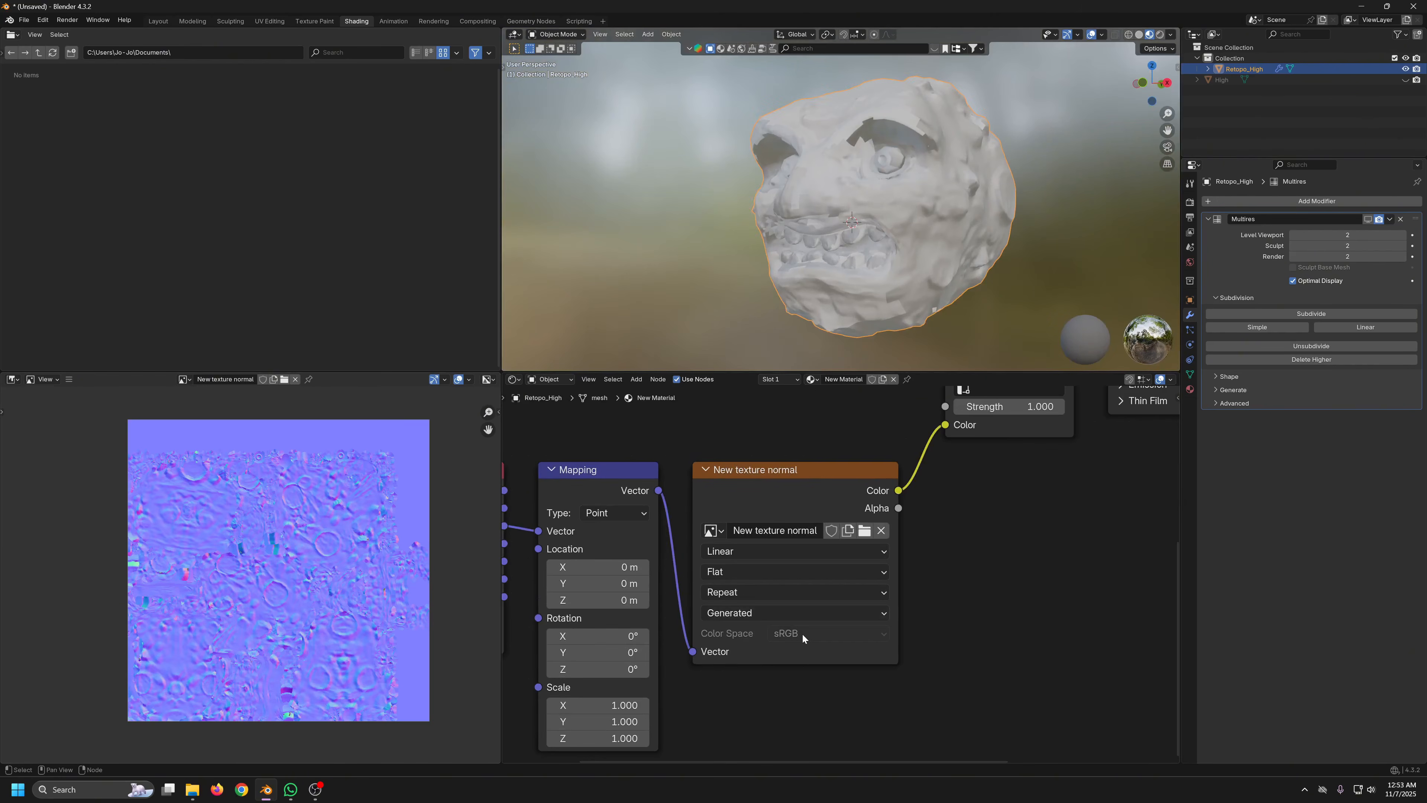
pyautogui.click(69, 378)
pyautogui.moveTo(113, 402)
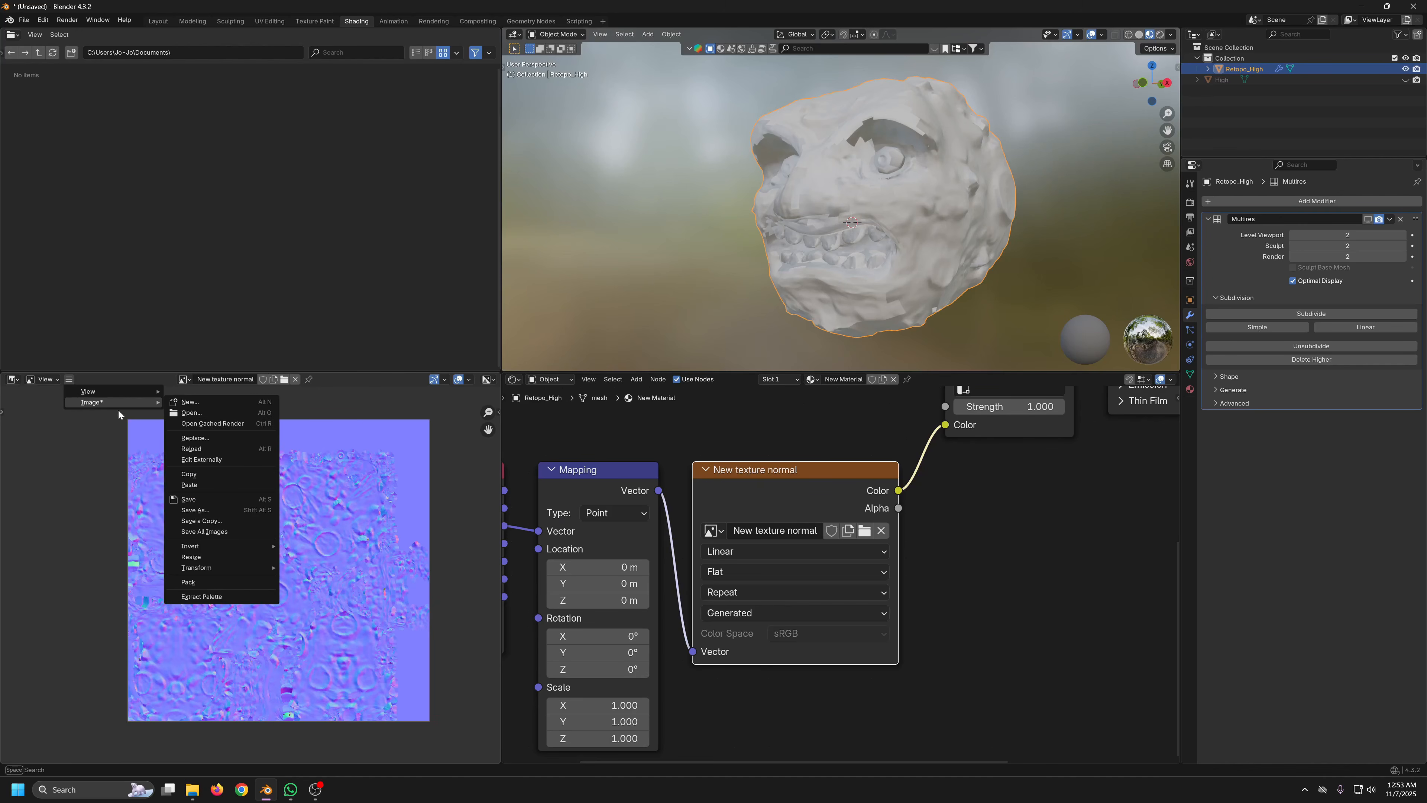
pyautogui.click(205, 510)
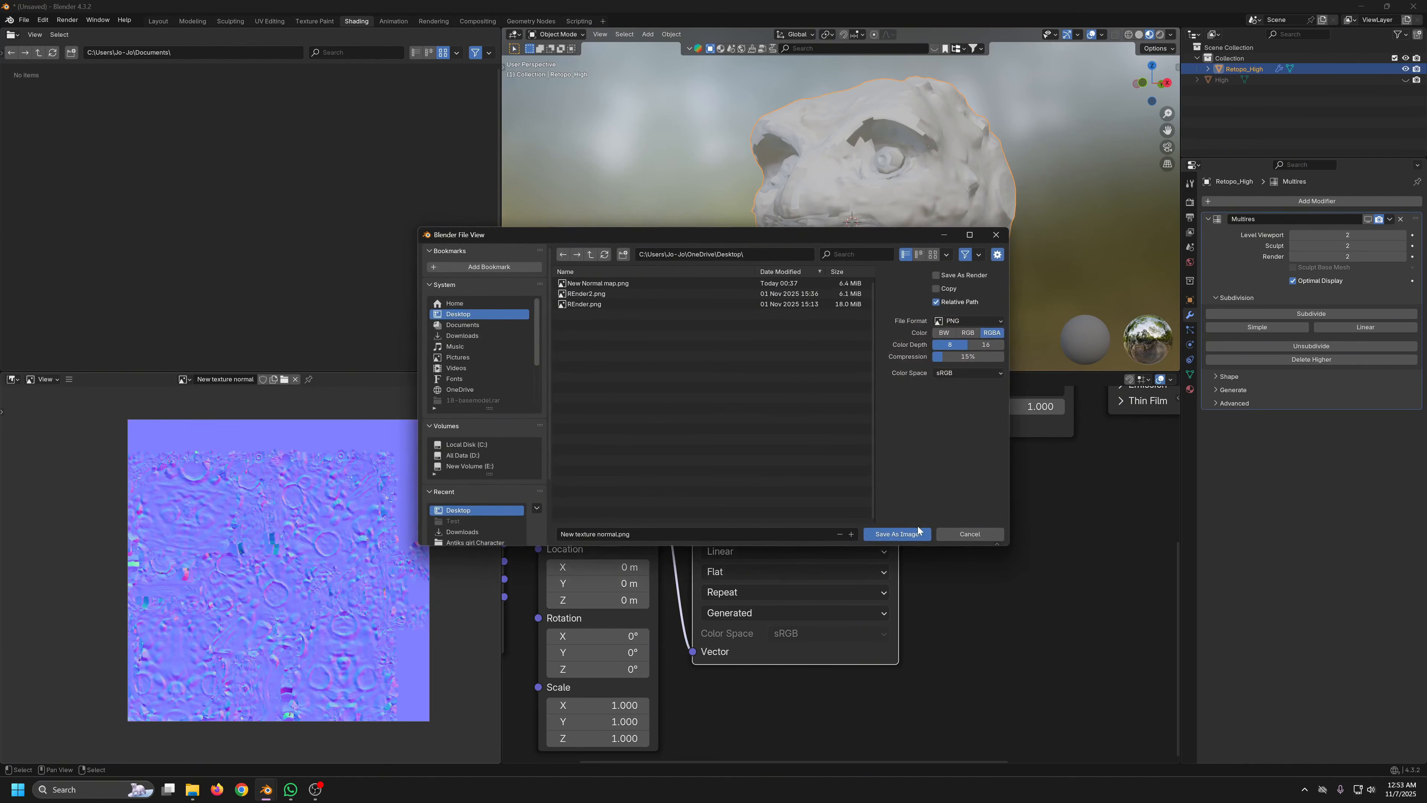
pyautogui.click(897, 534)
# Set the color space of the New texture normal image to Non-Color and check the shading on the head
pyautogui.scroll(-1, 883, 569)
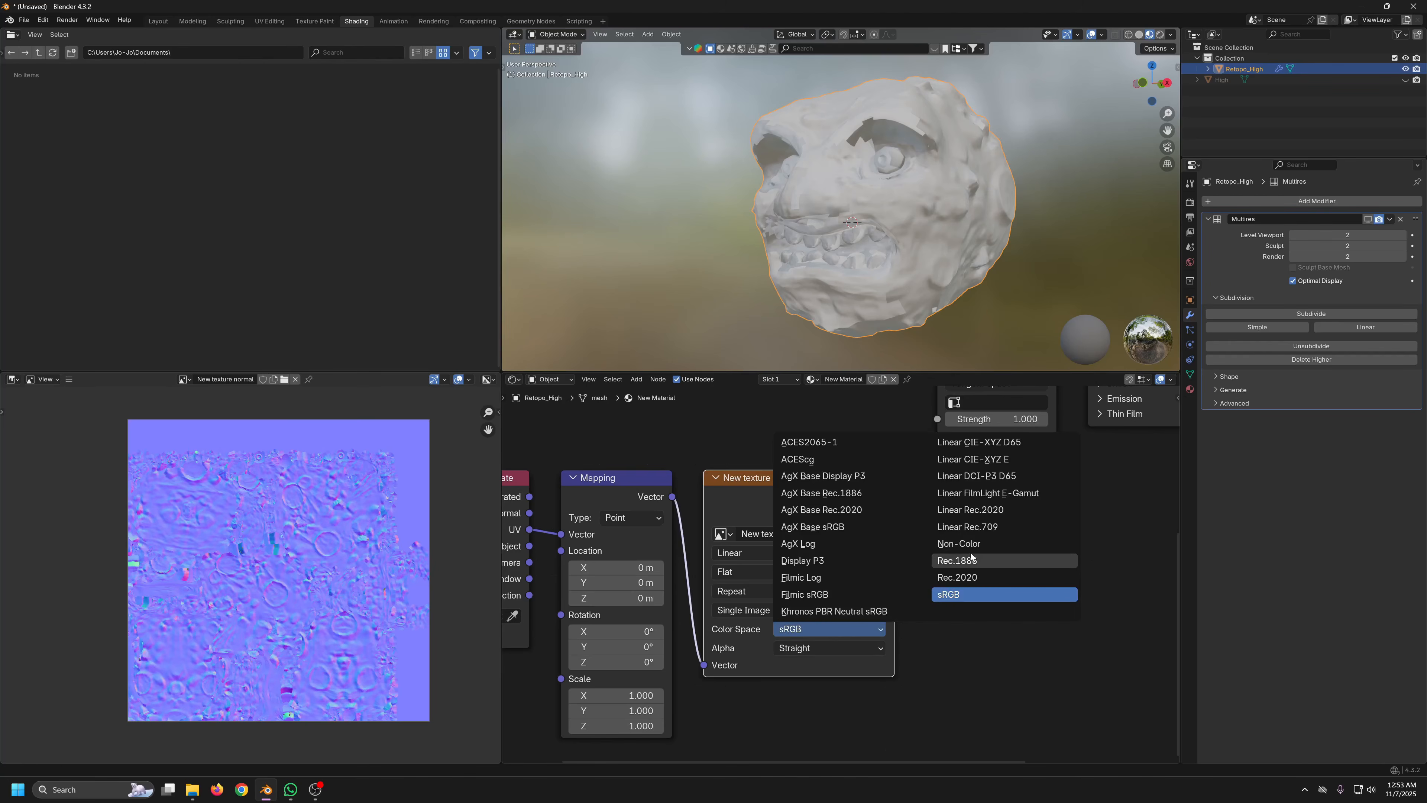
pyautogui.click(829, 629)
pyautogui.click(955, 542)
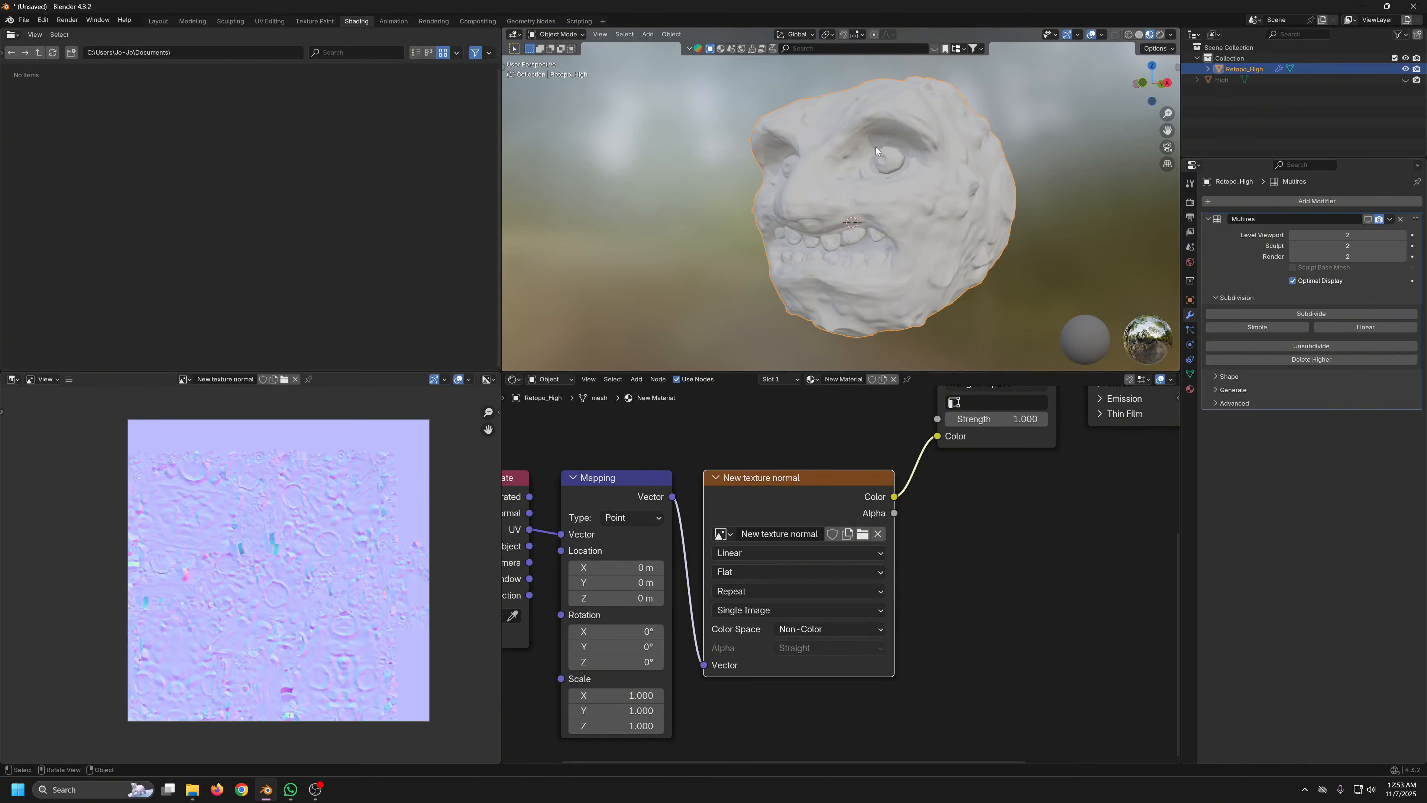
pyautogui.moveTo(875, 146); pyautogui.dragTo(955, 209, button='middle')
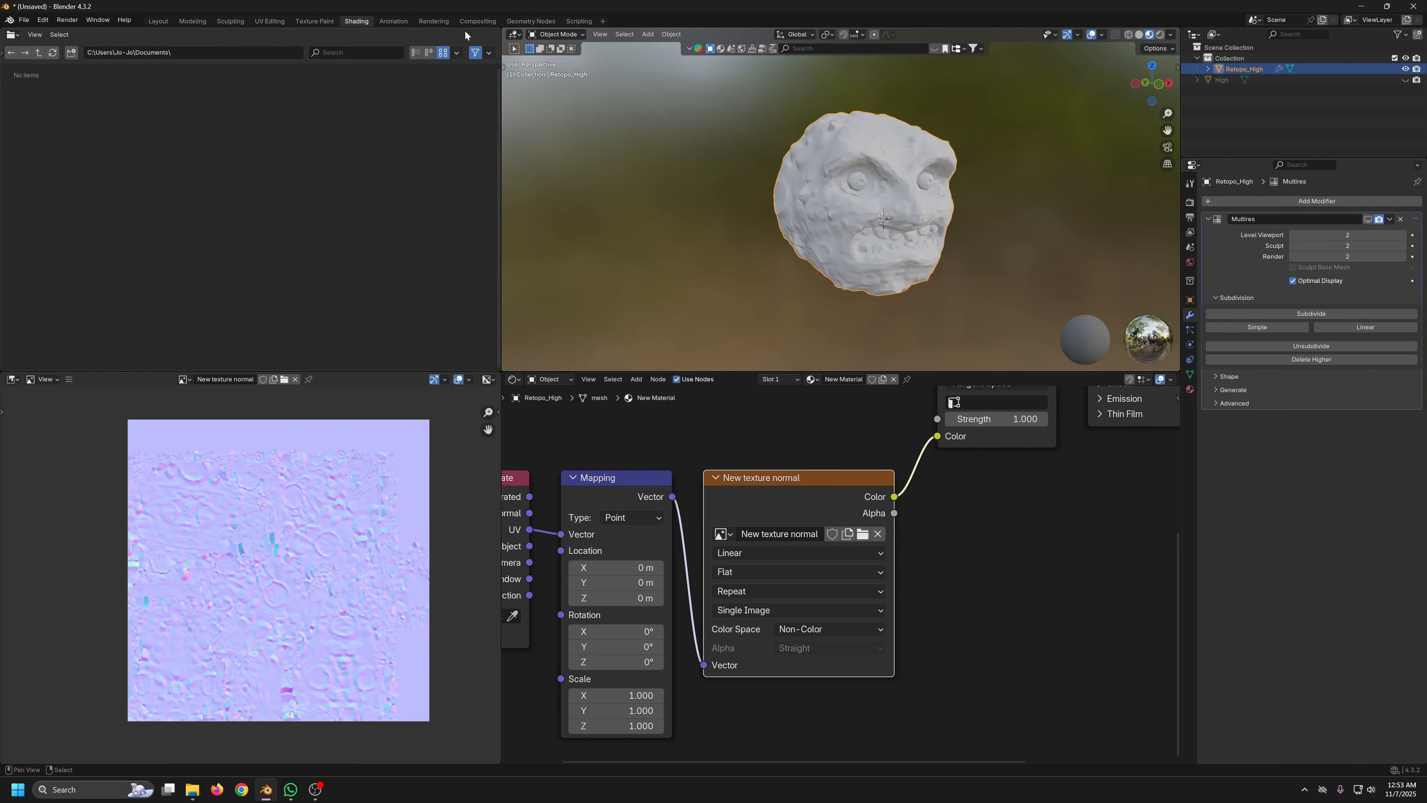
# Go to the Layout workspace and make the hidden High object visible in the viewport
pyautogui.click(158, 21)
pyautogui.moveTo(790, 348); pyautogui.dragTo(769, 313, button='middle')
pyautogui.press('z')
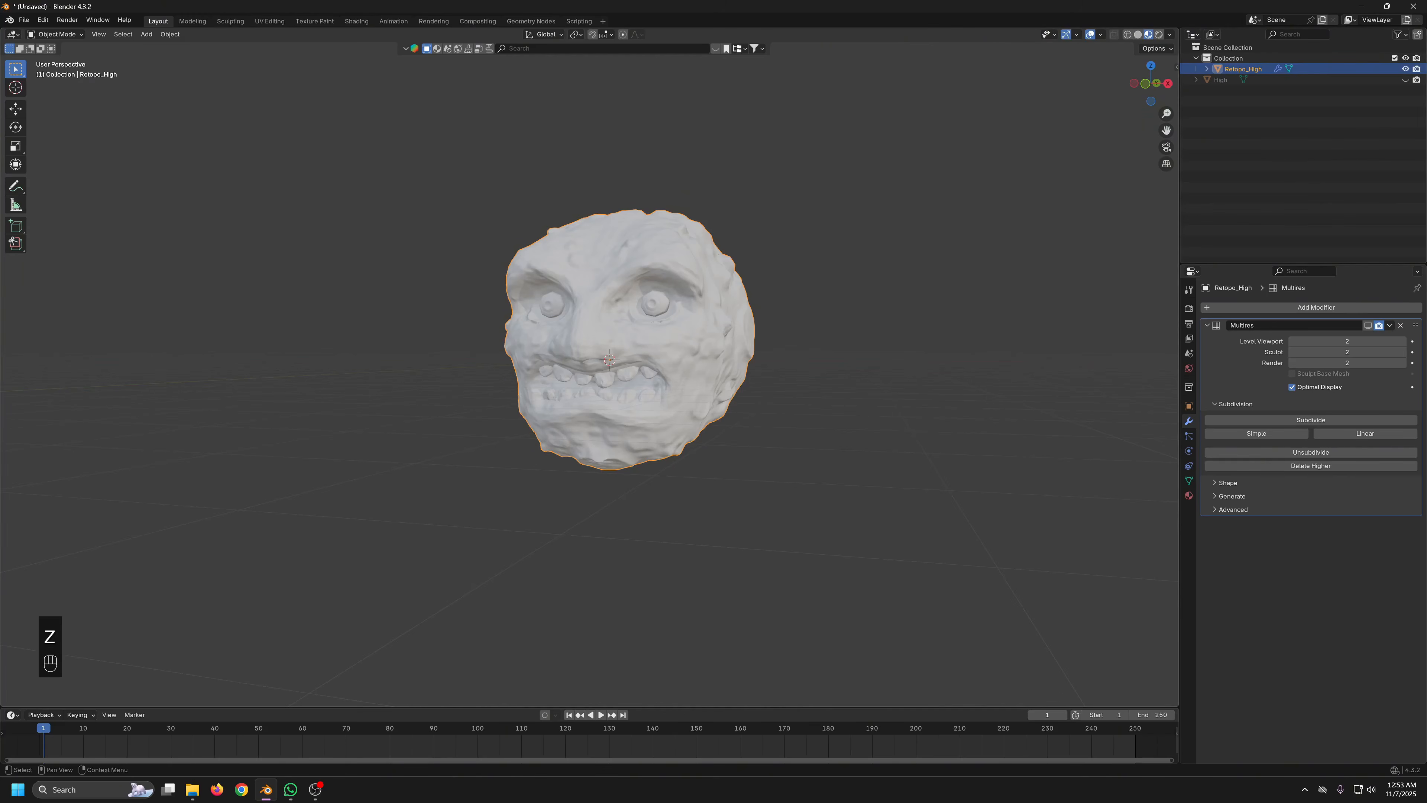
pyautogui.click(1405, 80)
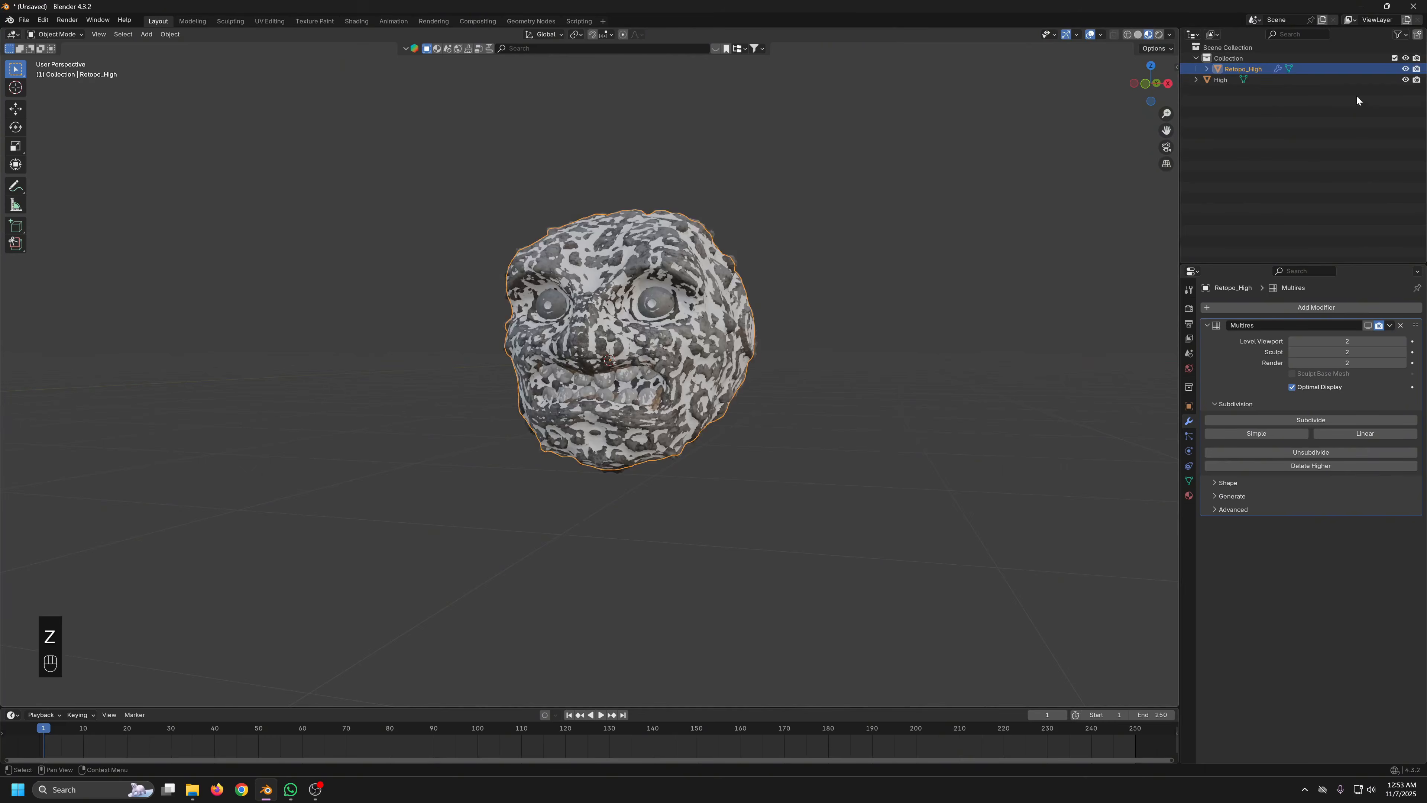
# Back in the Shading workspace, add expanded Texture Coordinate, Mapping and Image Texture nodes feeding the Principled BSDF's Base Color
pyautogui.click(356, 21)
pyautogui.moveTo(777, 537); pyautogui.dragTo(797, 611, button='middle')
pyautogui.scroll(-2, 864, 554)
pyautogui.moveTo(909, 502); pyautogui.dragTo(864, 541, button='middle')
pyautogui.scroll(2, 864, 542)
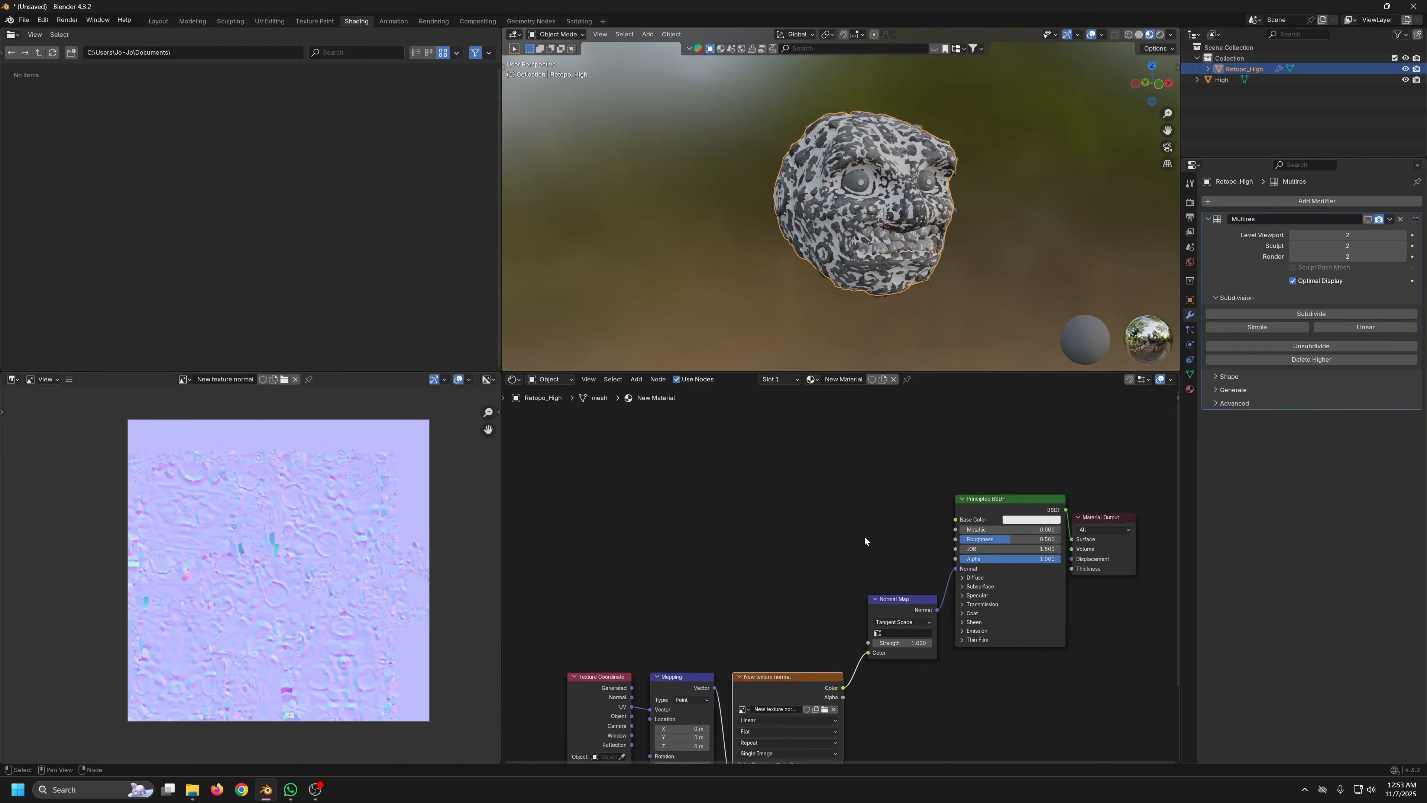
pyautogui.click(985, 494)
pyautogui.hotkey('ctrl', 't')
pyautogui.press('h')
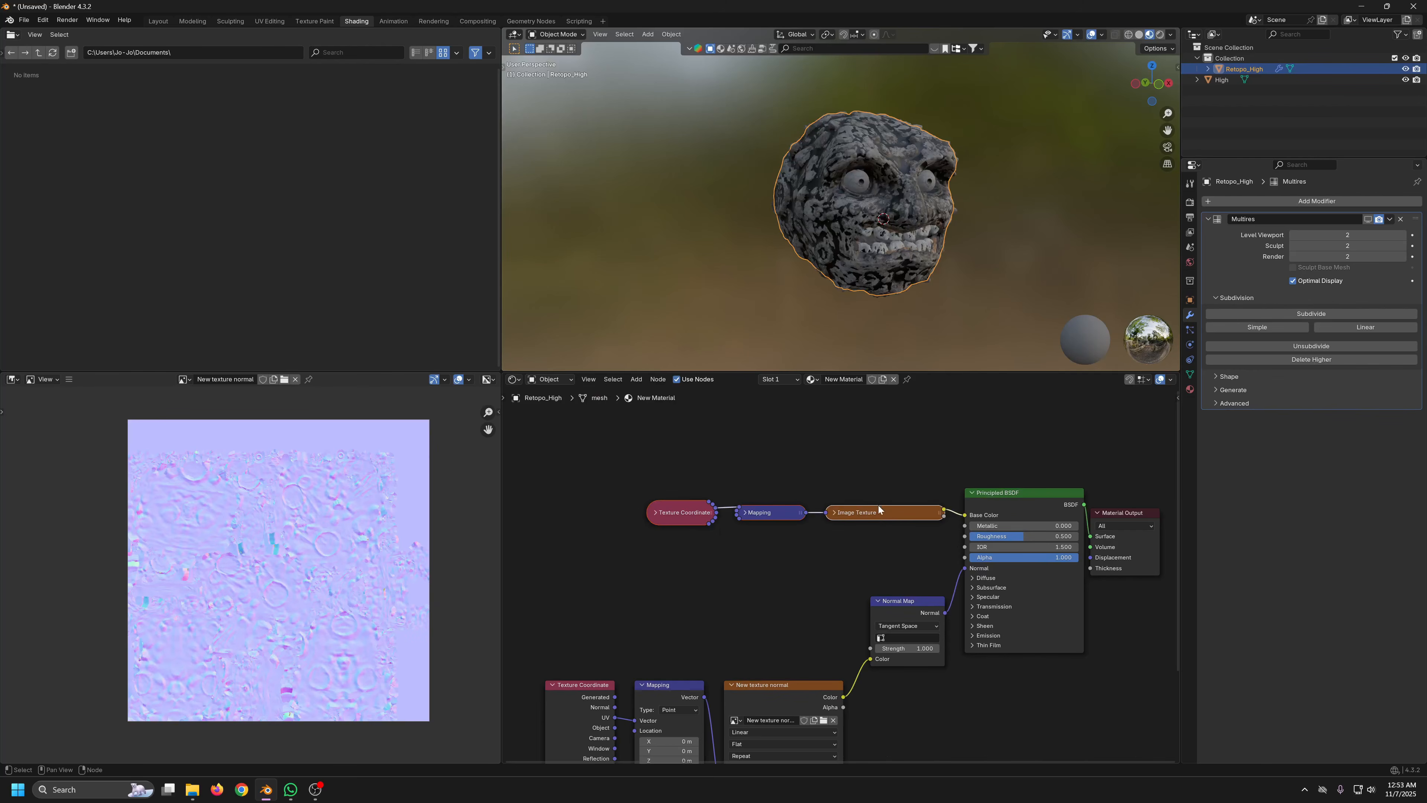
pyautogui.press('h')
pyautogui.moveTo(860, 529); pyautogui.dragTo(792, 449)
pyautogui.click(843, 562)
# Create a 2048 × 2048 px image named "New texture" in the Image Texture node connected to Base Color
pyautogui.scroll(5, 843, 562)
pyautogui.moveTo(866, 487); pyautogui.dragTo(834, 624, button='middle')
pyautogui.scroll(5, 826, 624)
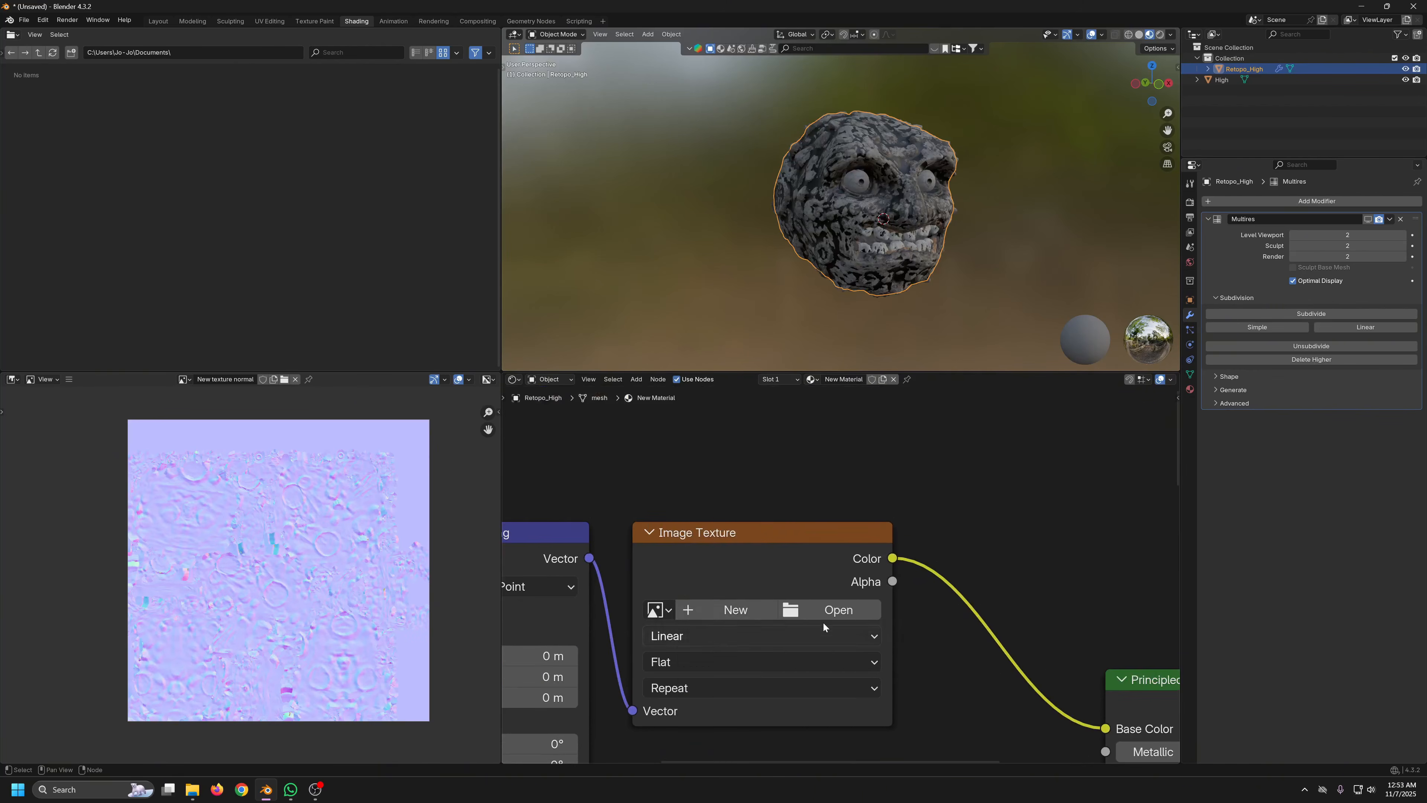
pyautogui.click(730, 610)
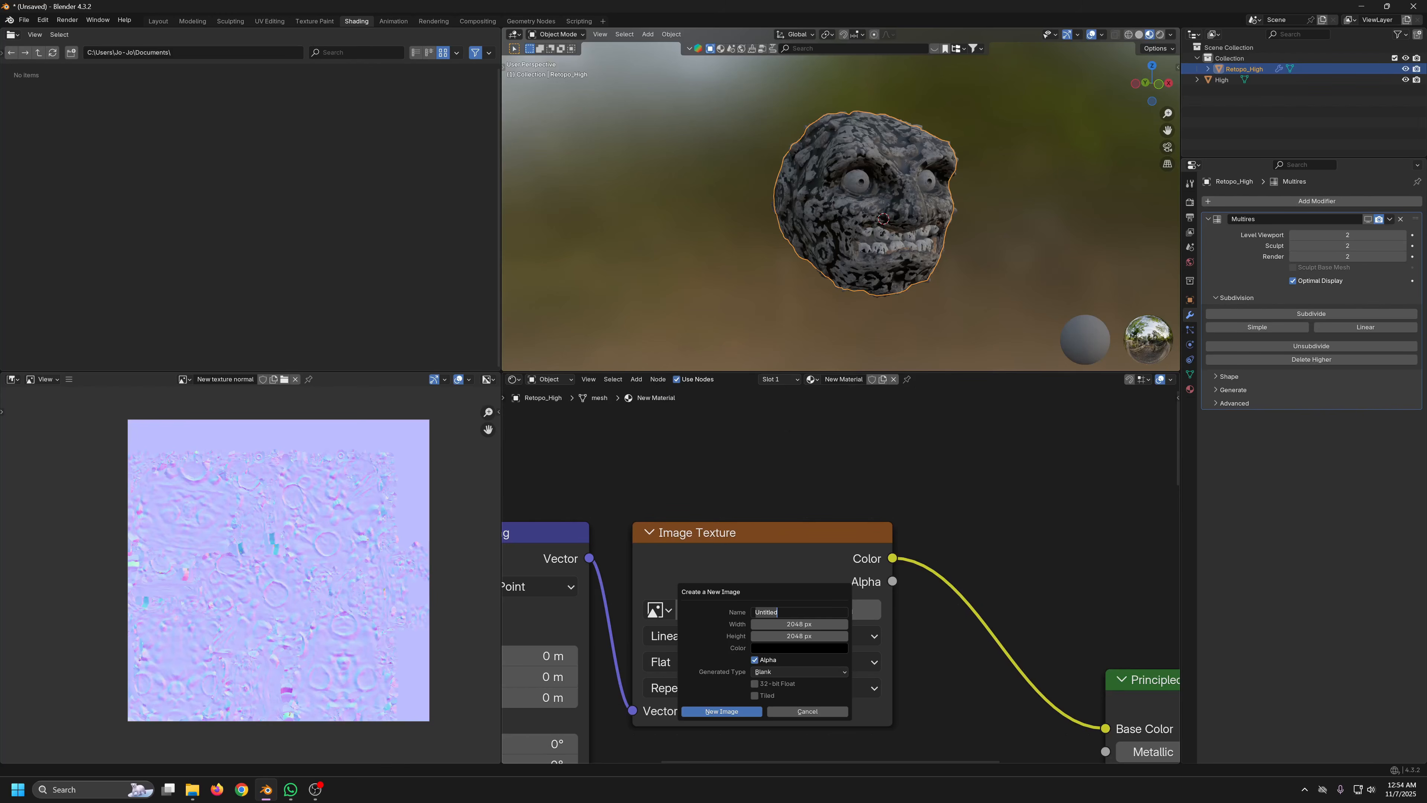
pyautogui.write('NEw t')
pyautogui.press('BackSpace')
pyautogui.press('BackSpace')
pyautogui.write('ew texture')
pyautogui.press('Return')
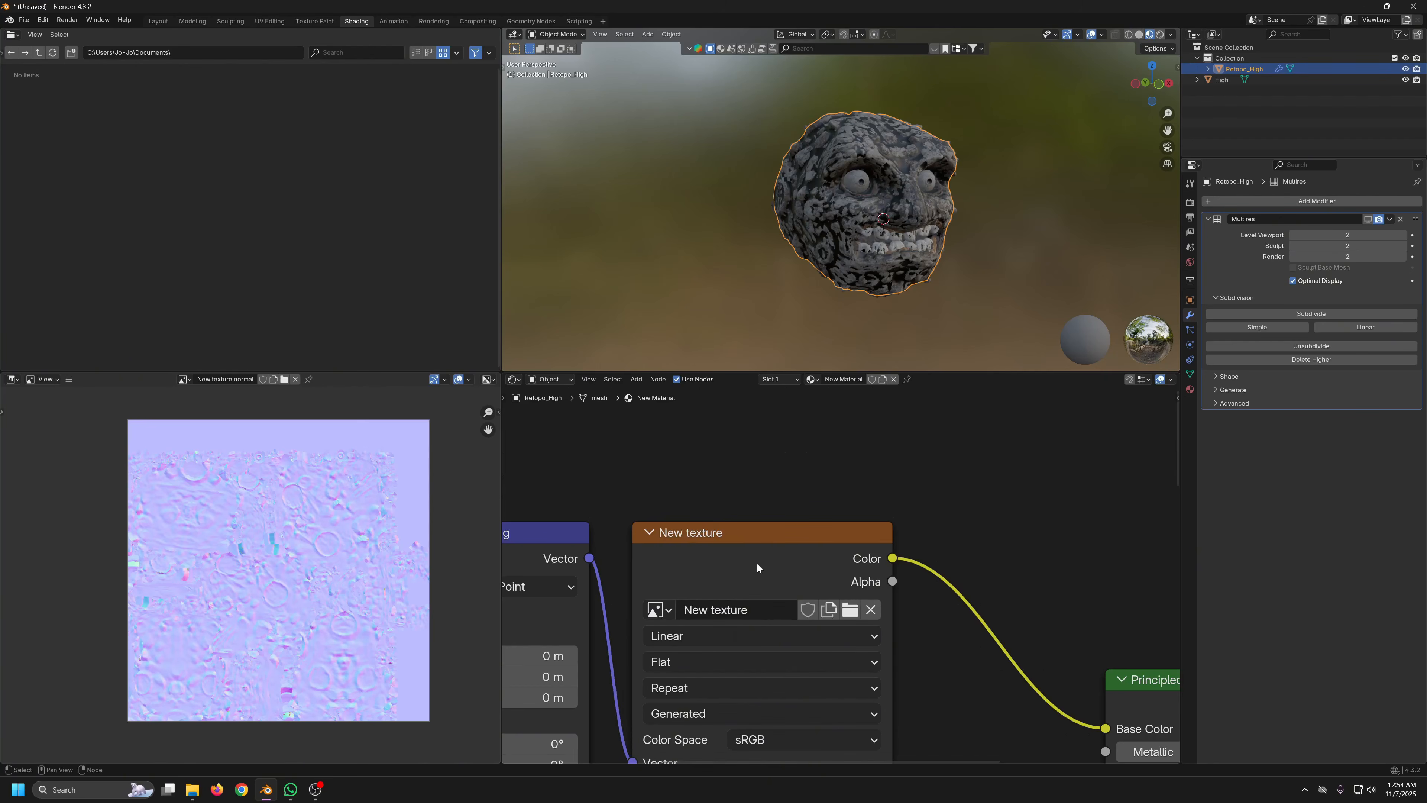
# Move the New texture node slightly away from its Mapping node and keep it selected as the bake target
pyautogui.scroll(-1, 811, 502)
pyautogui.moveTo(797, 558); pyautogui.dragTo(829, 550)
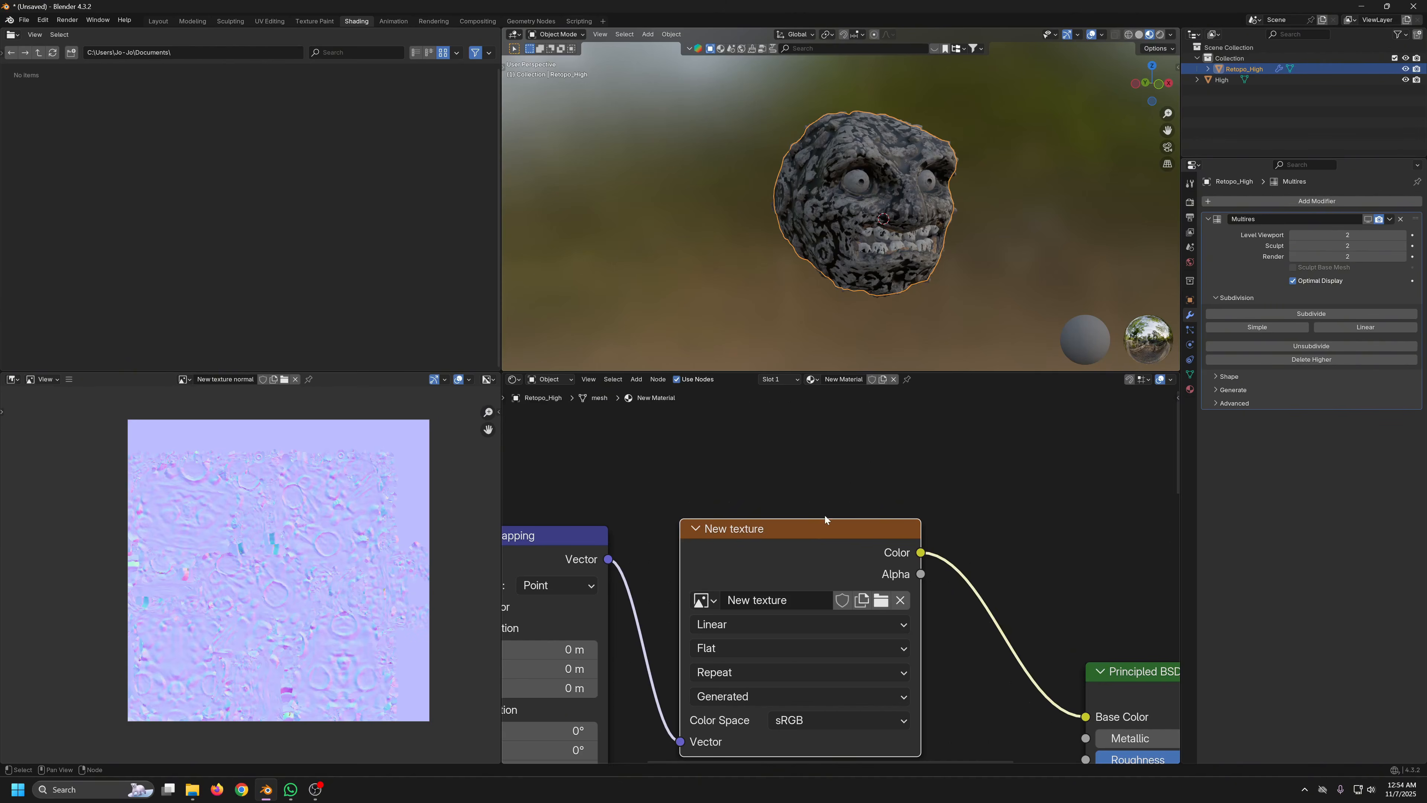
pyautogui.scroll(-4, 825, 515)
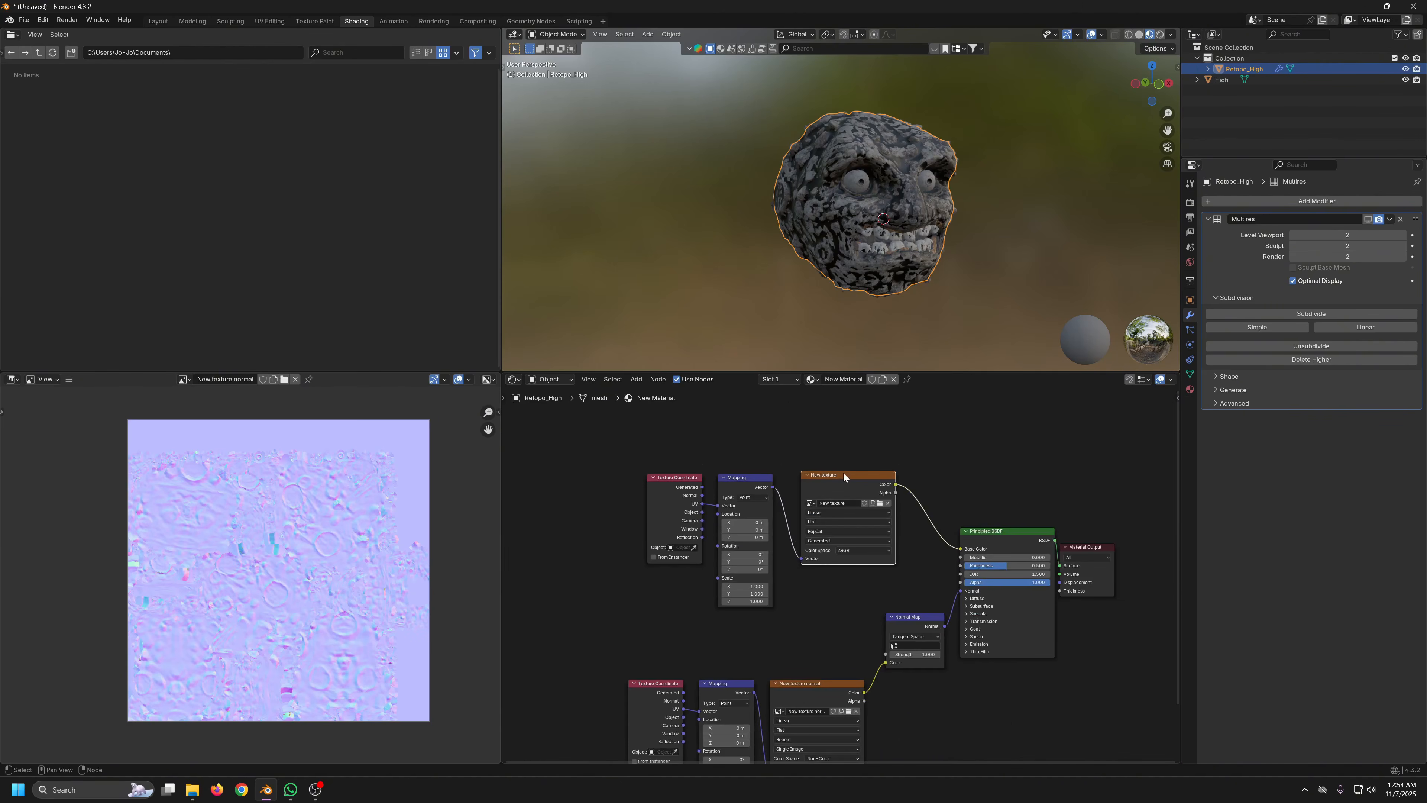
pyautogui.moveTo(839, 487); pyautogui.dragTo(844, 479)
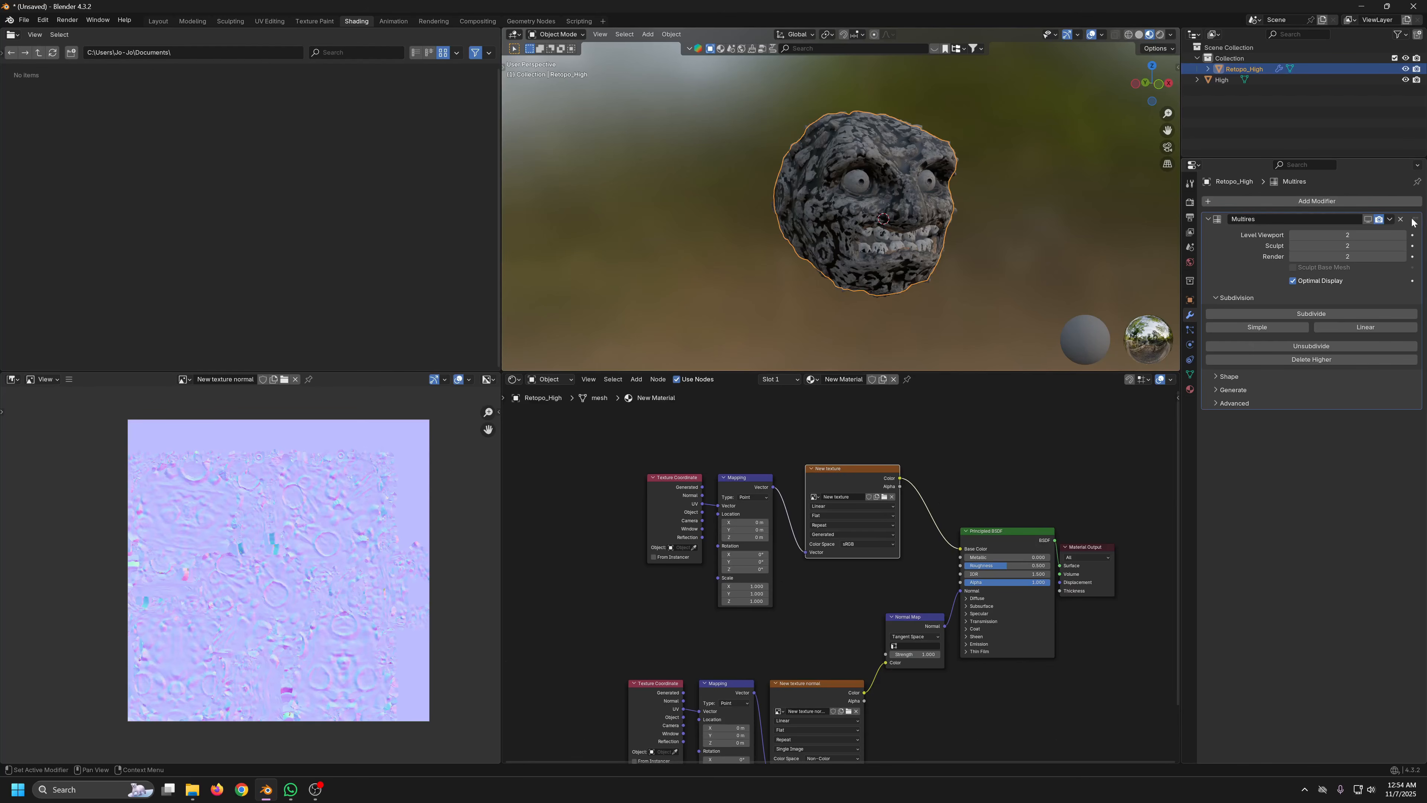
# Face the front of the head and switch the viewport to Solid shading
pyautogui.moveTo(970, 205); pyautogui.dragTo(908, 230, button='middle')
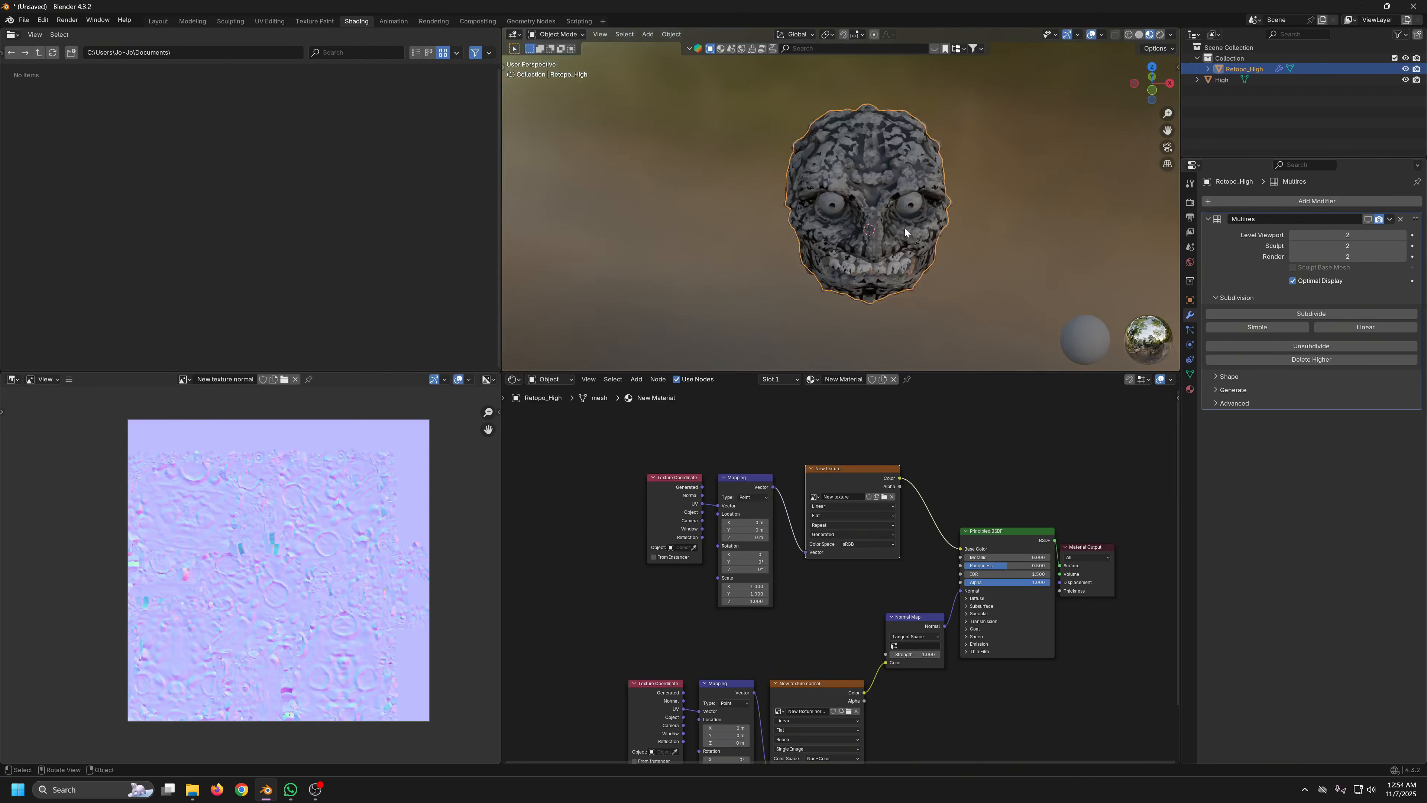
pyautogui.scroll(2, 908, 231)
pyautogui.press('z')
pyautogui.press('z')
# Set the bake type to Diffuse and turn off the Direct and Indirect contributions, leaving only Color
pyautogui.click(1190, 202)
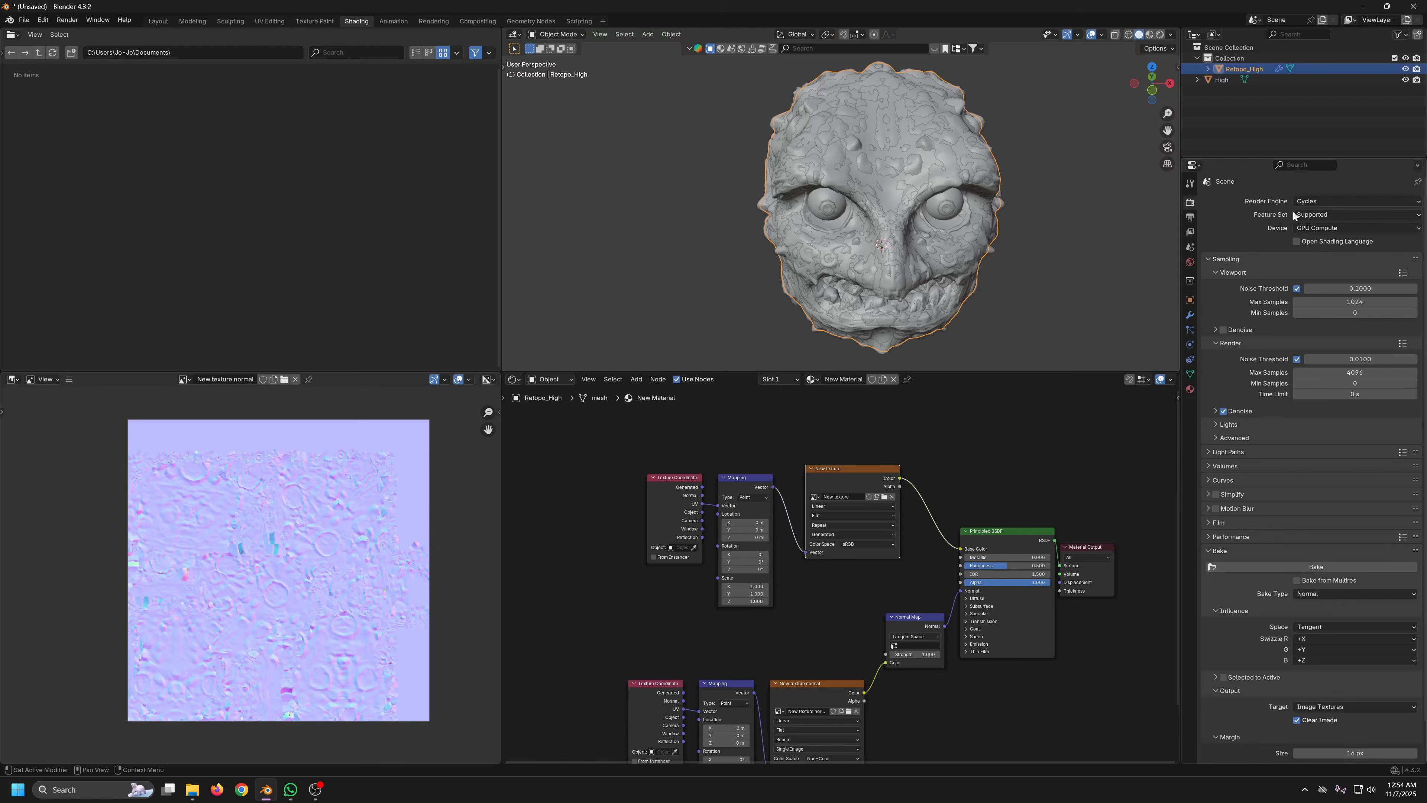
pyautogui.scroll(-1, 1300, 524)
pyautogui.click(1317, 551)
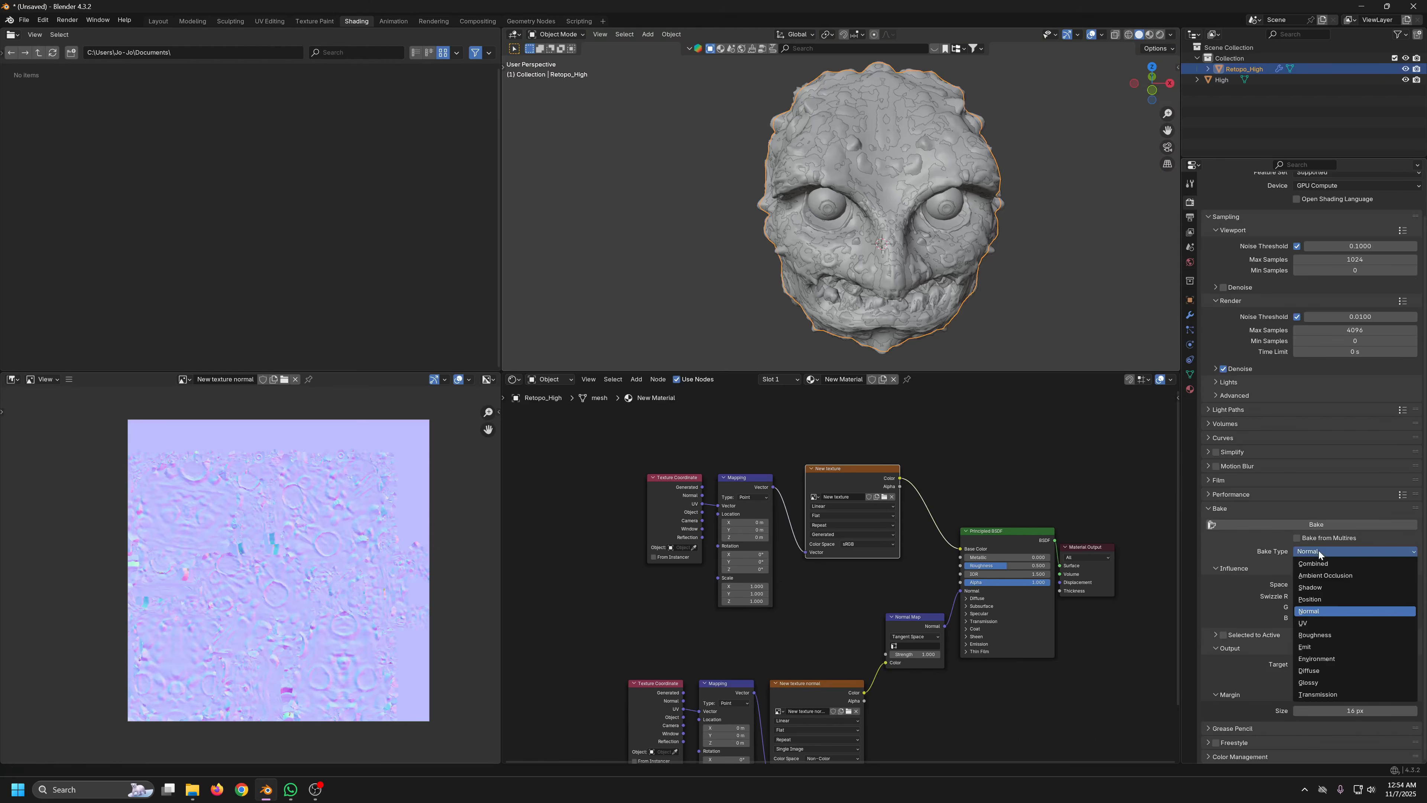
pyautogui.click(1315, 652)
pyautogui.click(1297, 611)
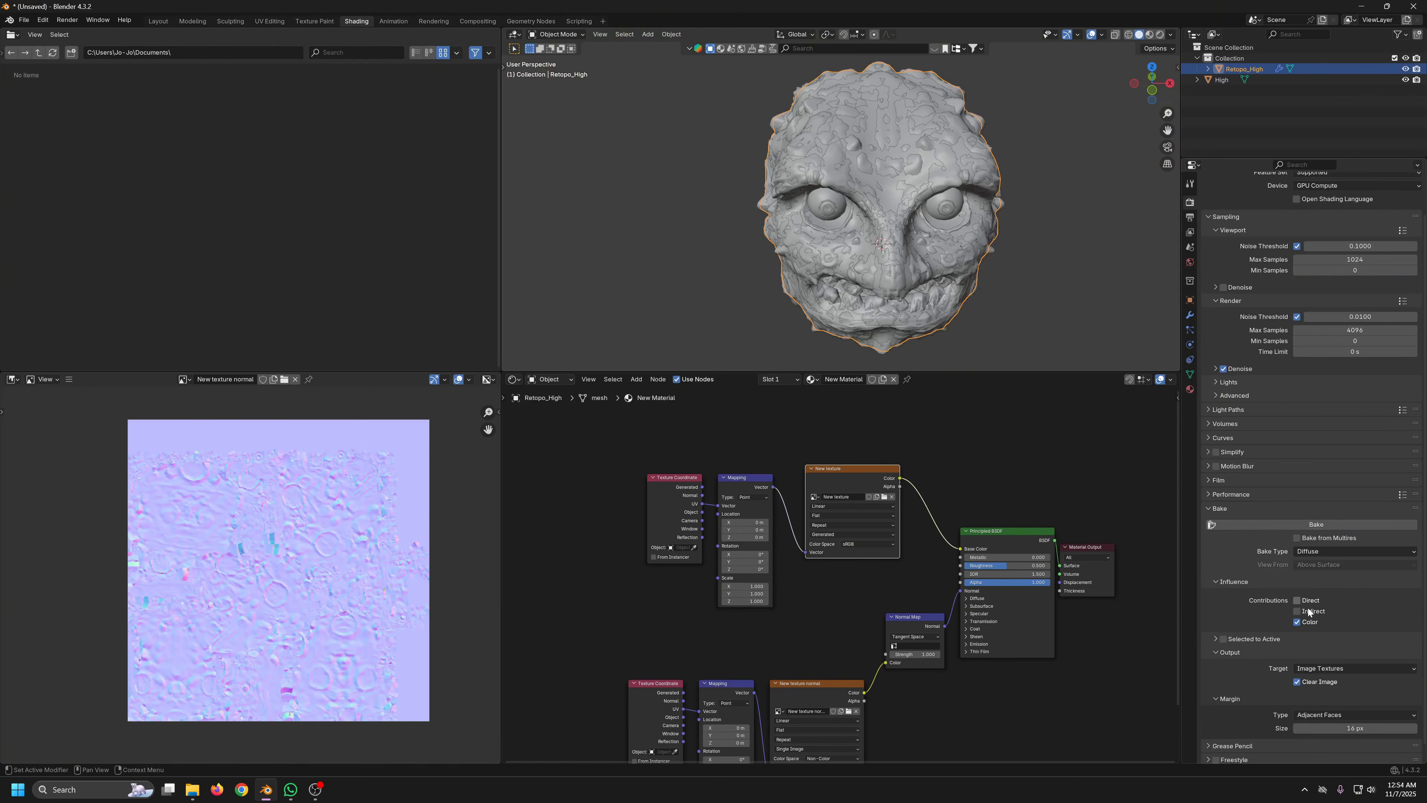
pyautogui.click(1297, 600)
# Rename the Retopo_High object to "Low"
pyautogui.scroll(4, 948, 293)
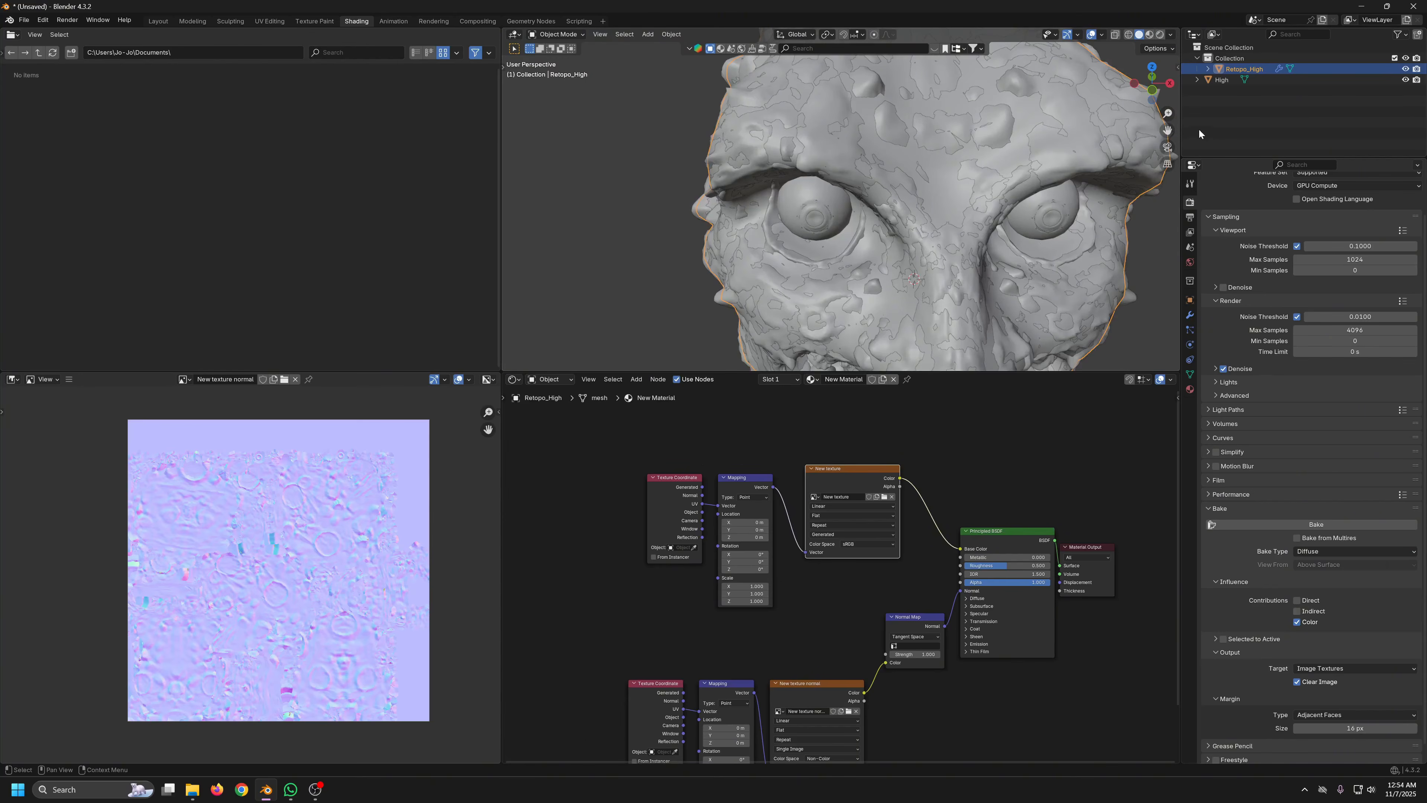
pyautogui.click(1224, 80)
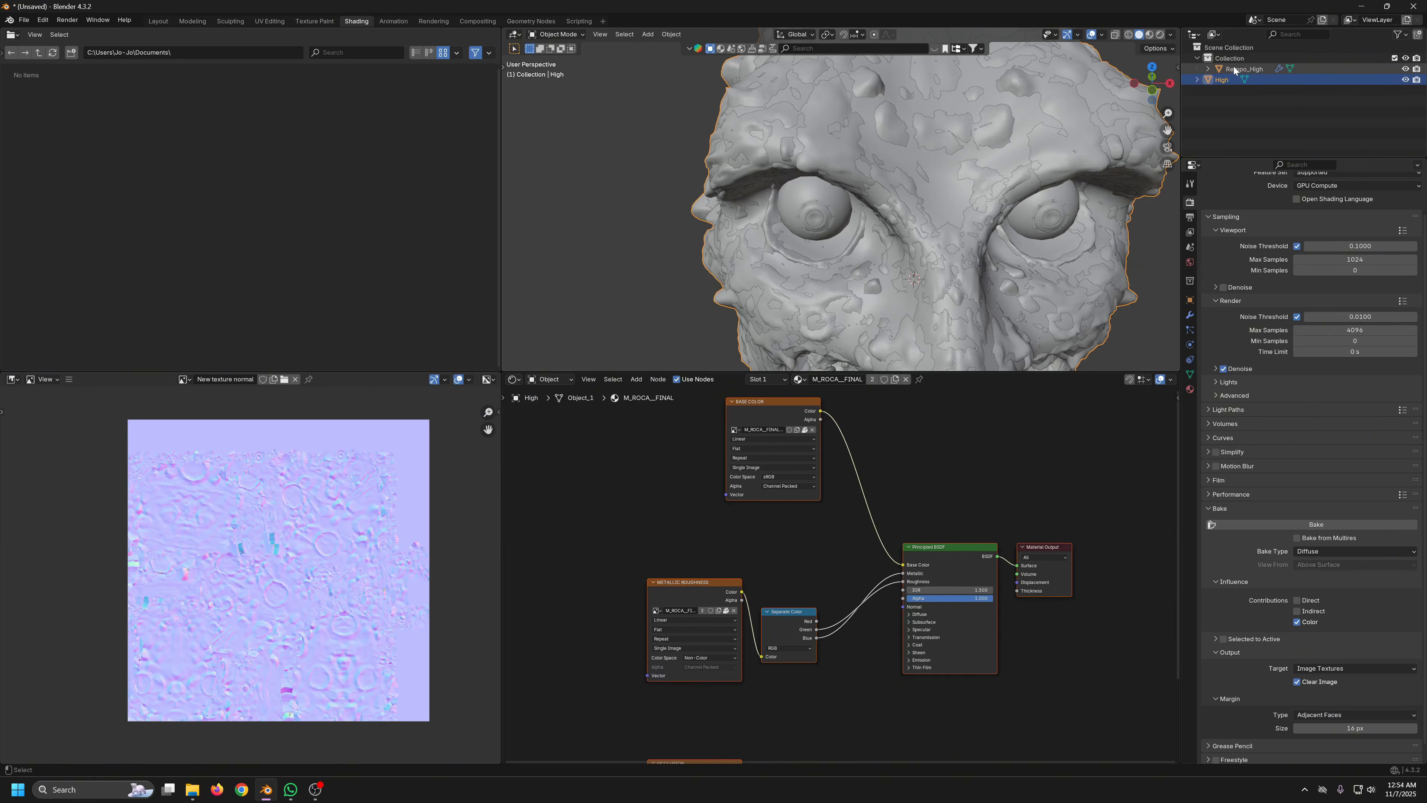
pyautogui.keyDown('ctrl'); pyautogui.click(1233, 69); pyautogui.keyUp('ctrl')
pyautogui.doubleClick(1233, 70)
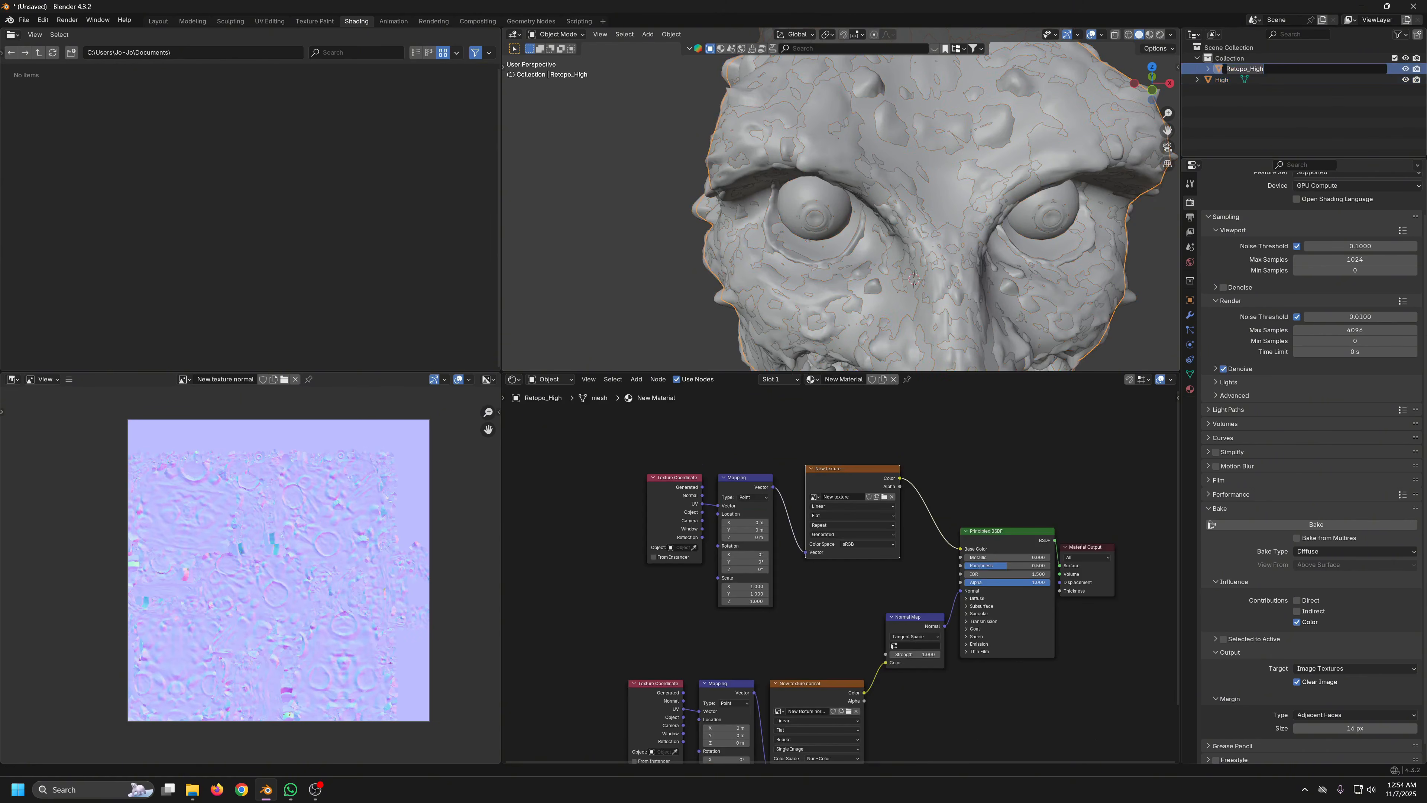
pyautogui.write('Low')
pyautogui.press('Return')
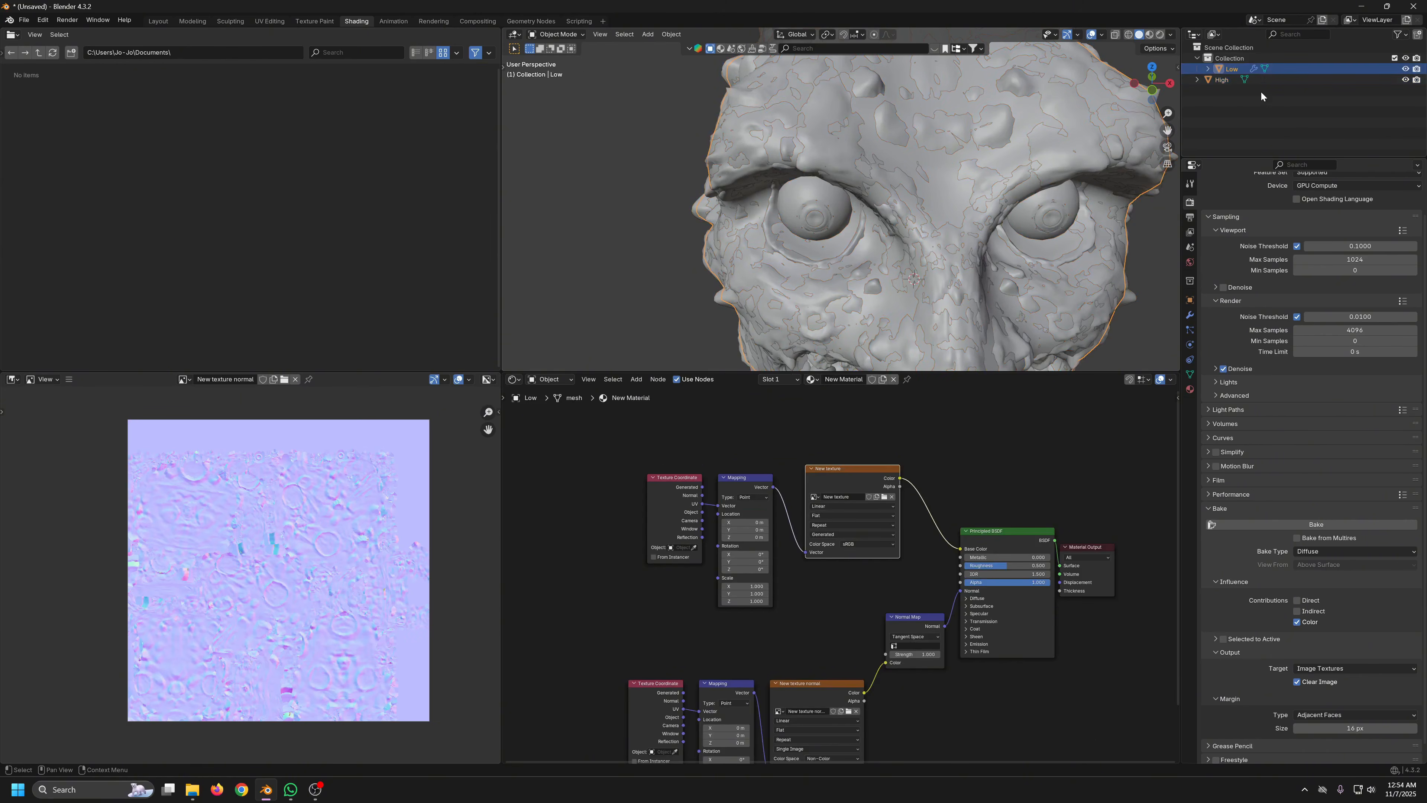
# Select High and add Low as the active object, and enable Selected to Active for the bake
pyautogui.click(1224, 80)
pyautogui.press('g')
pyautogui.rightClick(1067, 146)
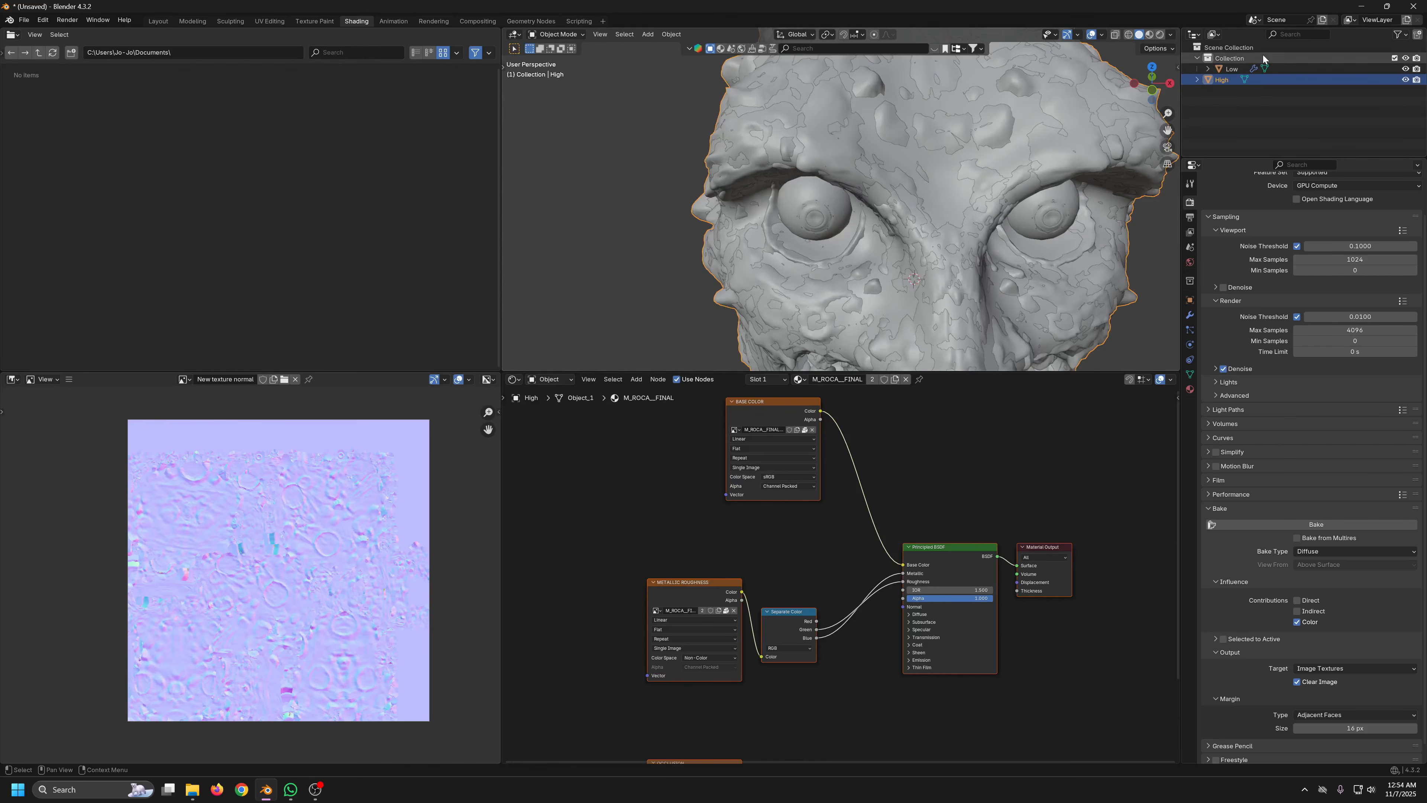
pyautogui.keyDown('ctrl'); pyautogui.click(1228, 69); pyautogui.keyUp('ctrl')
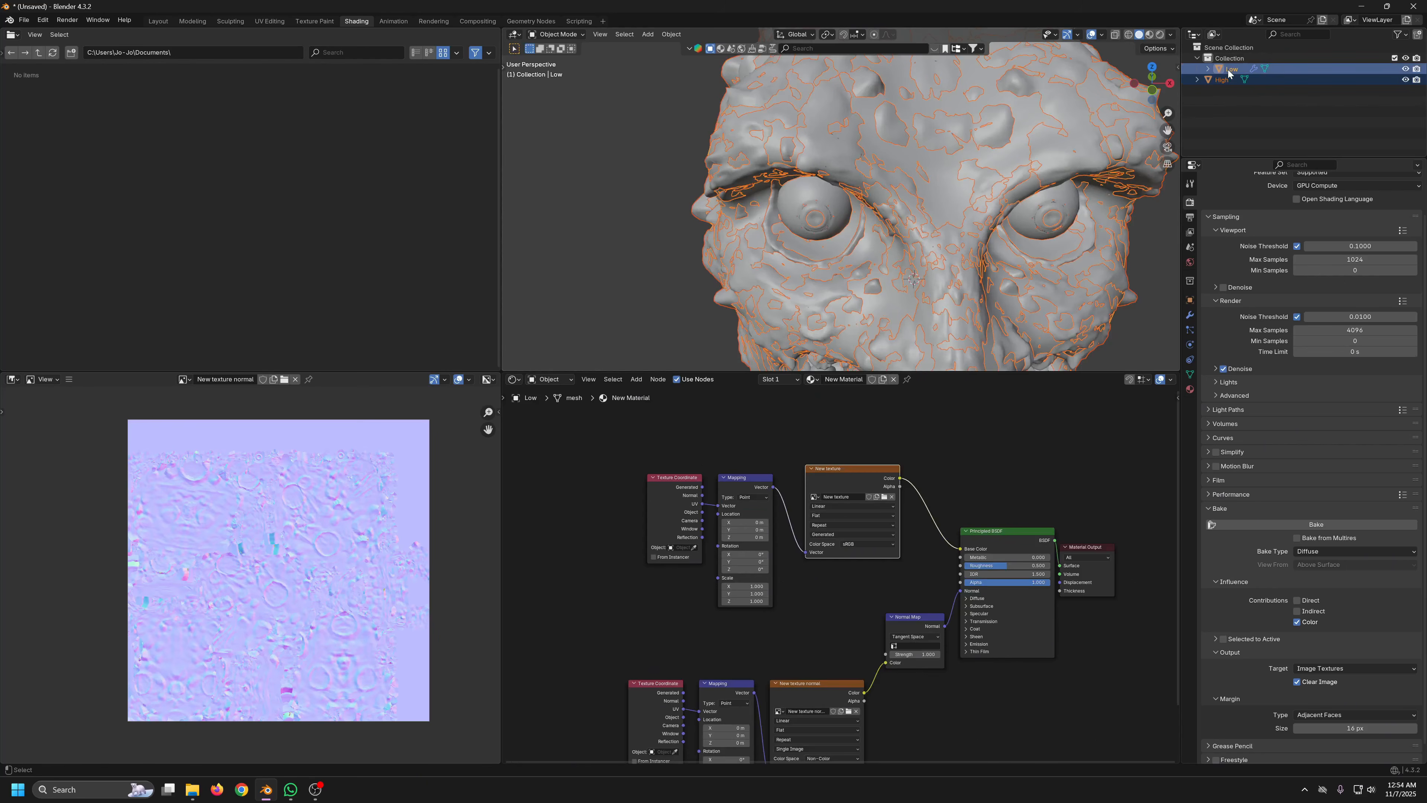
pyautogui.click(1223, 640)
pyautogui.scroll(-1, 1344, 652)
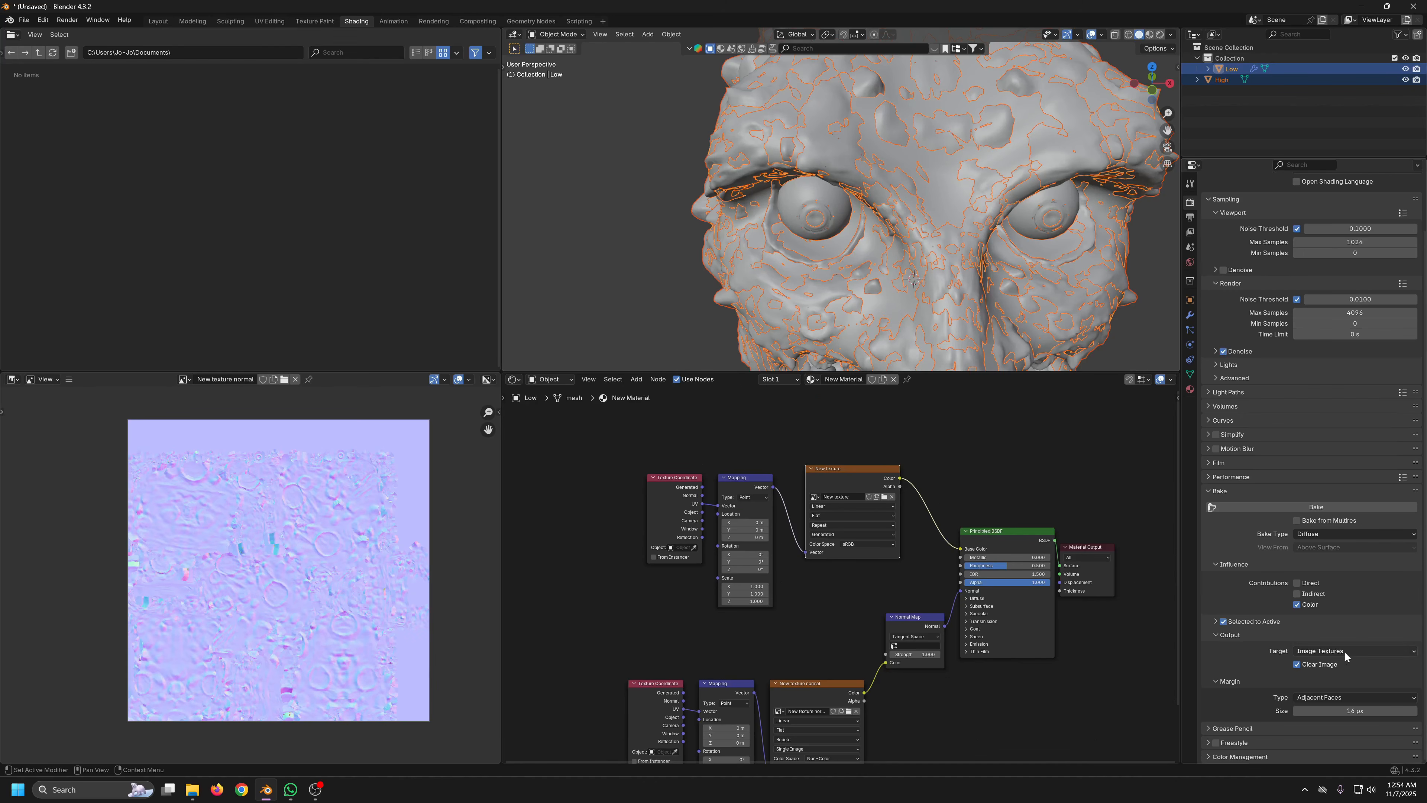
# Set the Selected to Active extrusion to 0.01 m and the max ray distance to 0.07 m
pyautogui.click(1272, 621)
pyautogui.scroll(-3, 1378, 630)
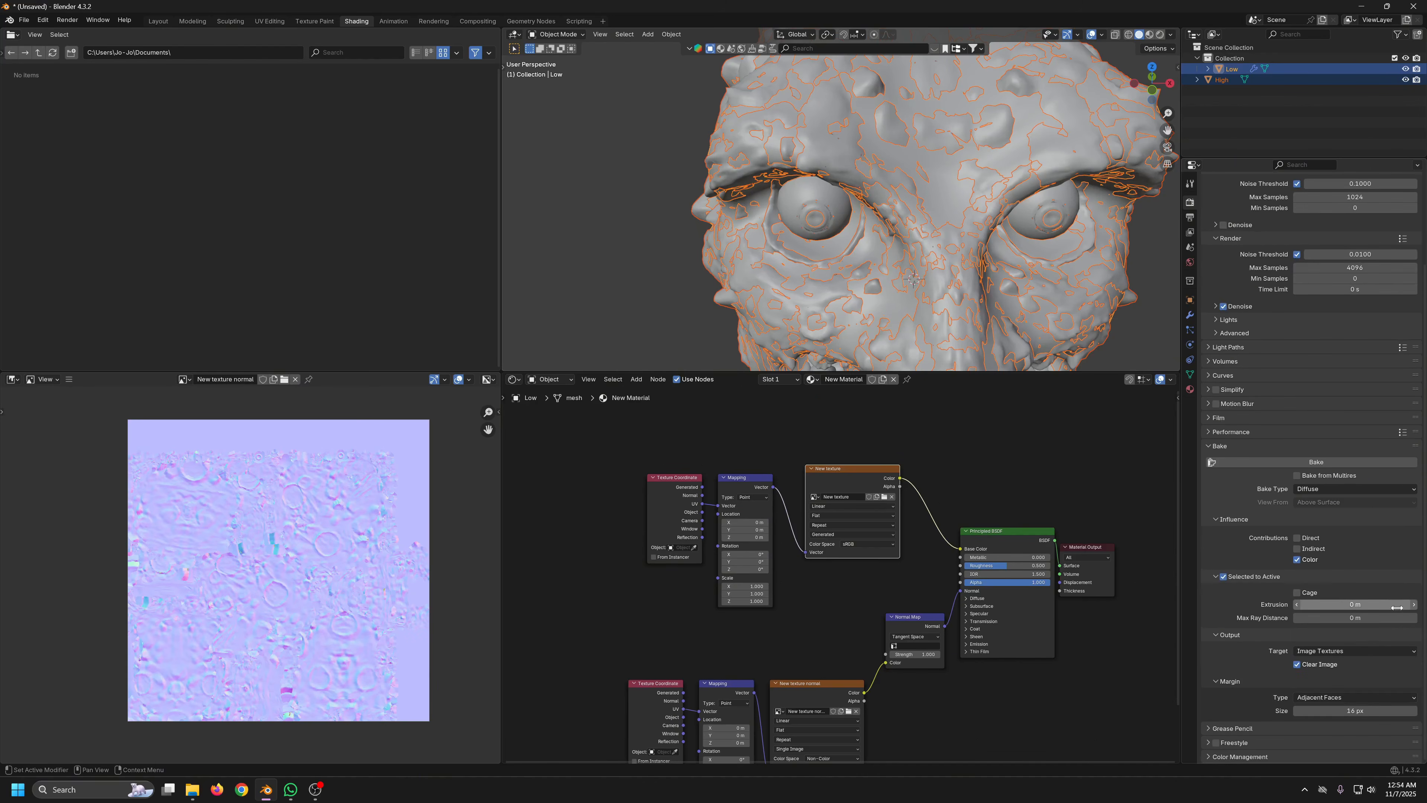
pyautogui.click(1415, 605)
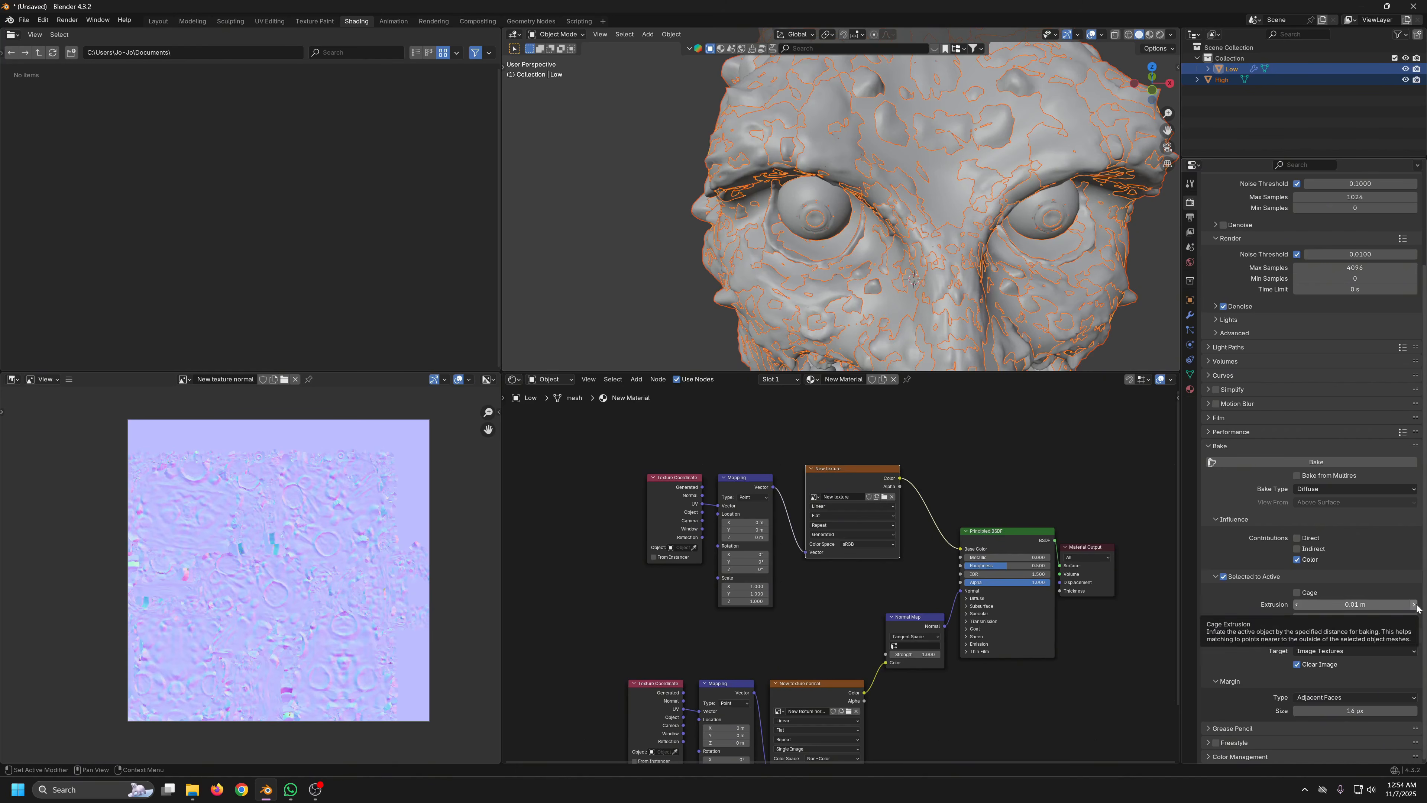
pyautogui.click(1414, 617)
pyautogui.click(1414, 618)
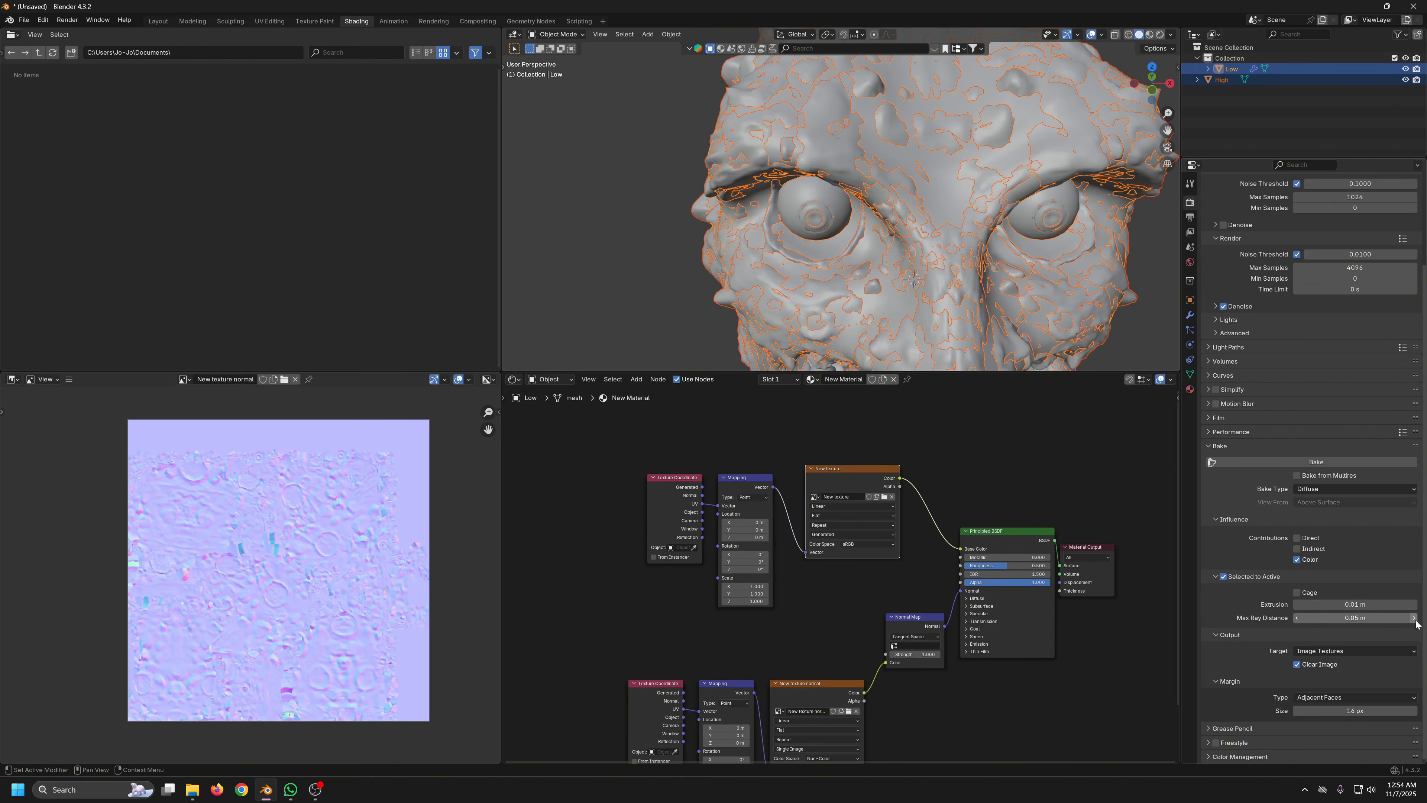
pyautogui.click(1414, 618)
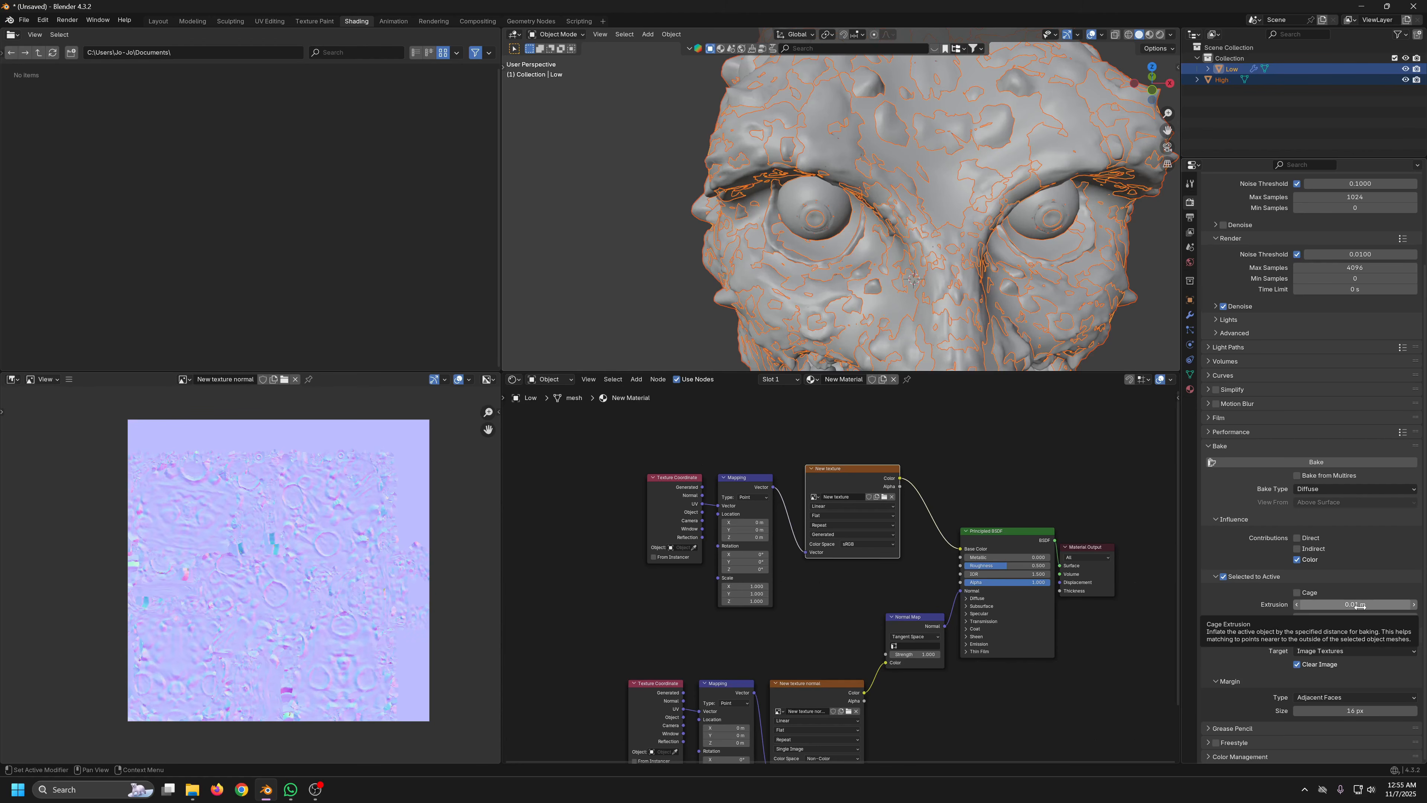
pyautogui.moveTo(867, 110); pyautogui.dragTo(837, 249, button='middle')
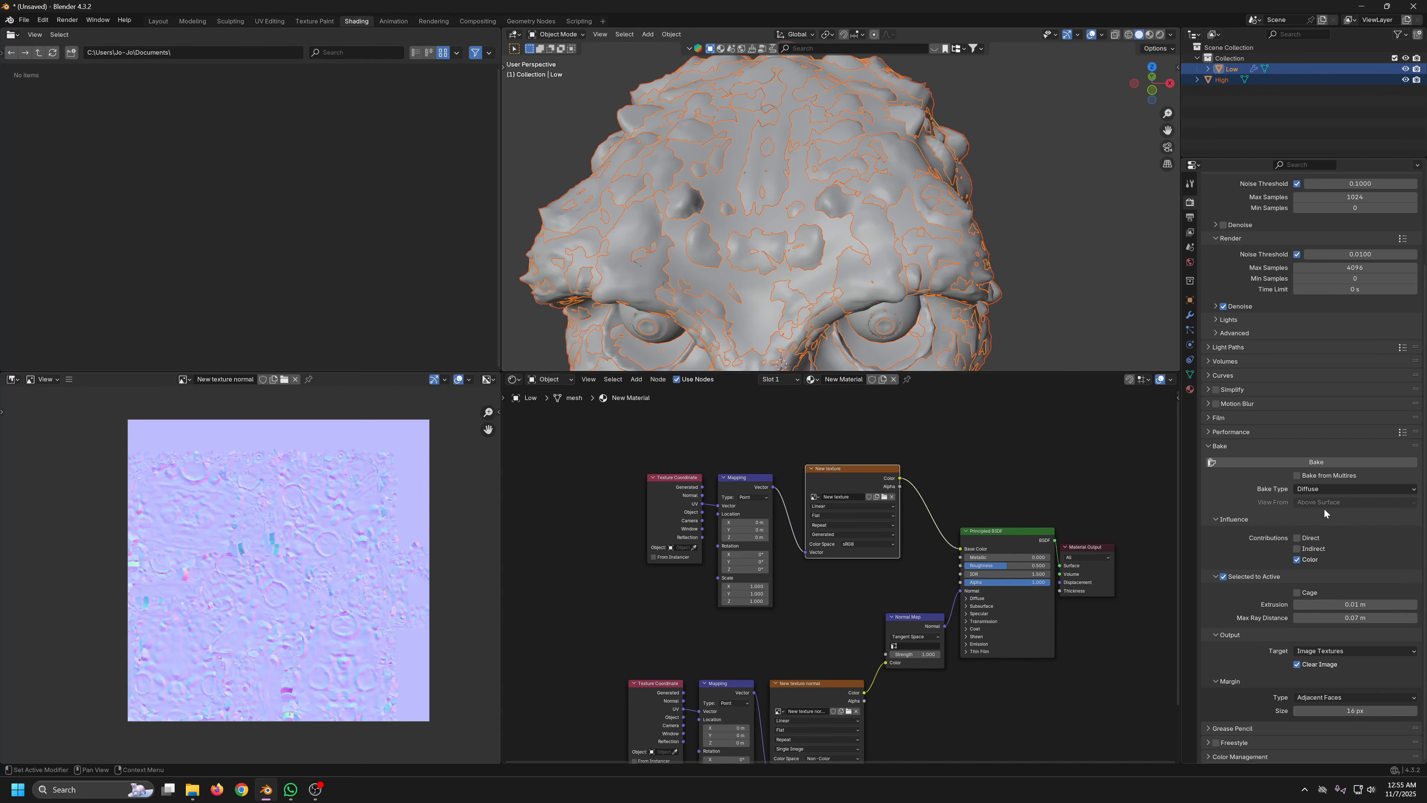
# Bake the diffuse color from High onto Low's texture and inspect the baked image
pyautogui.click(1347, 465)
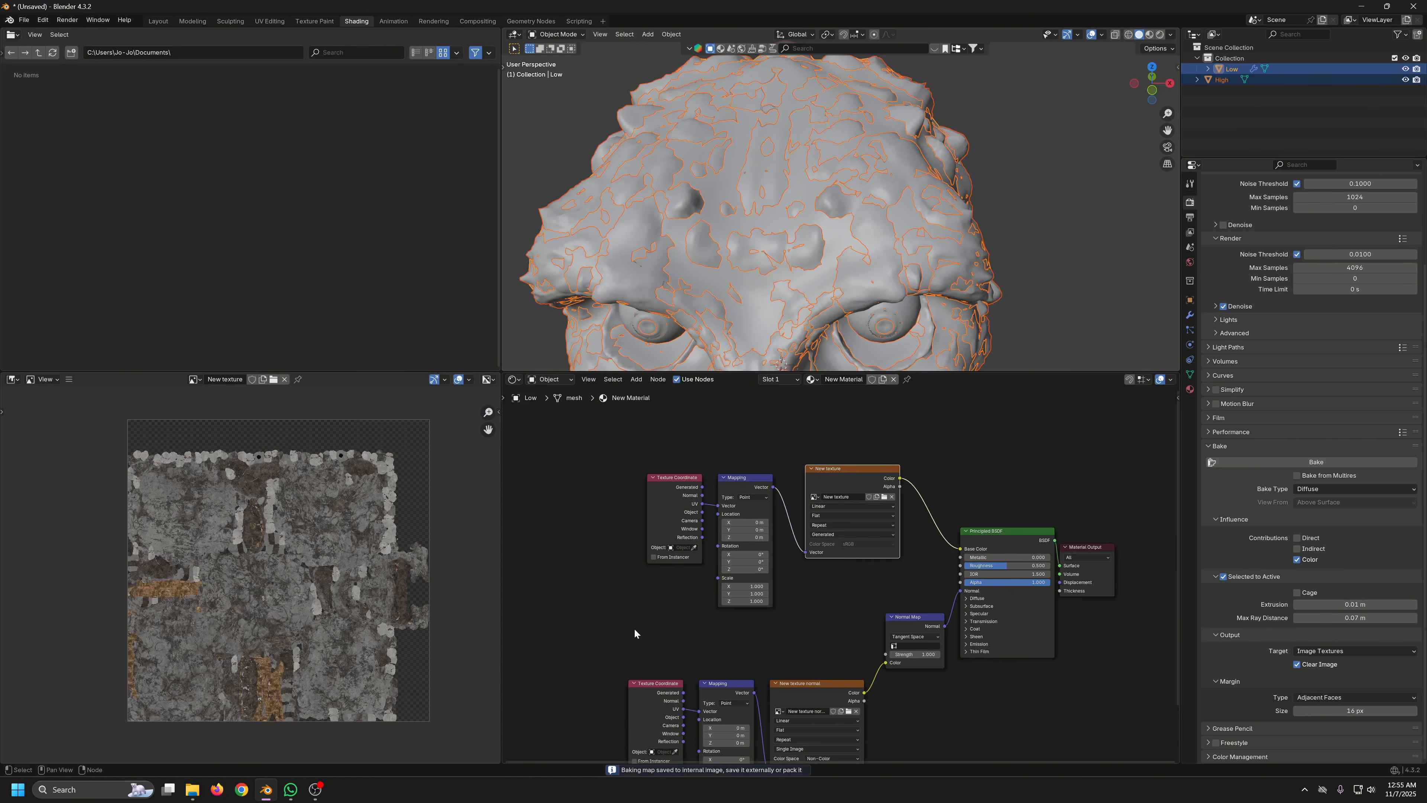
pyautogui.scroll(4, 358, 529)
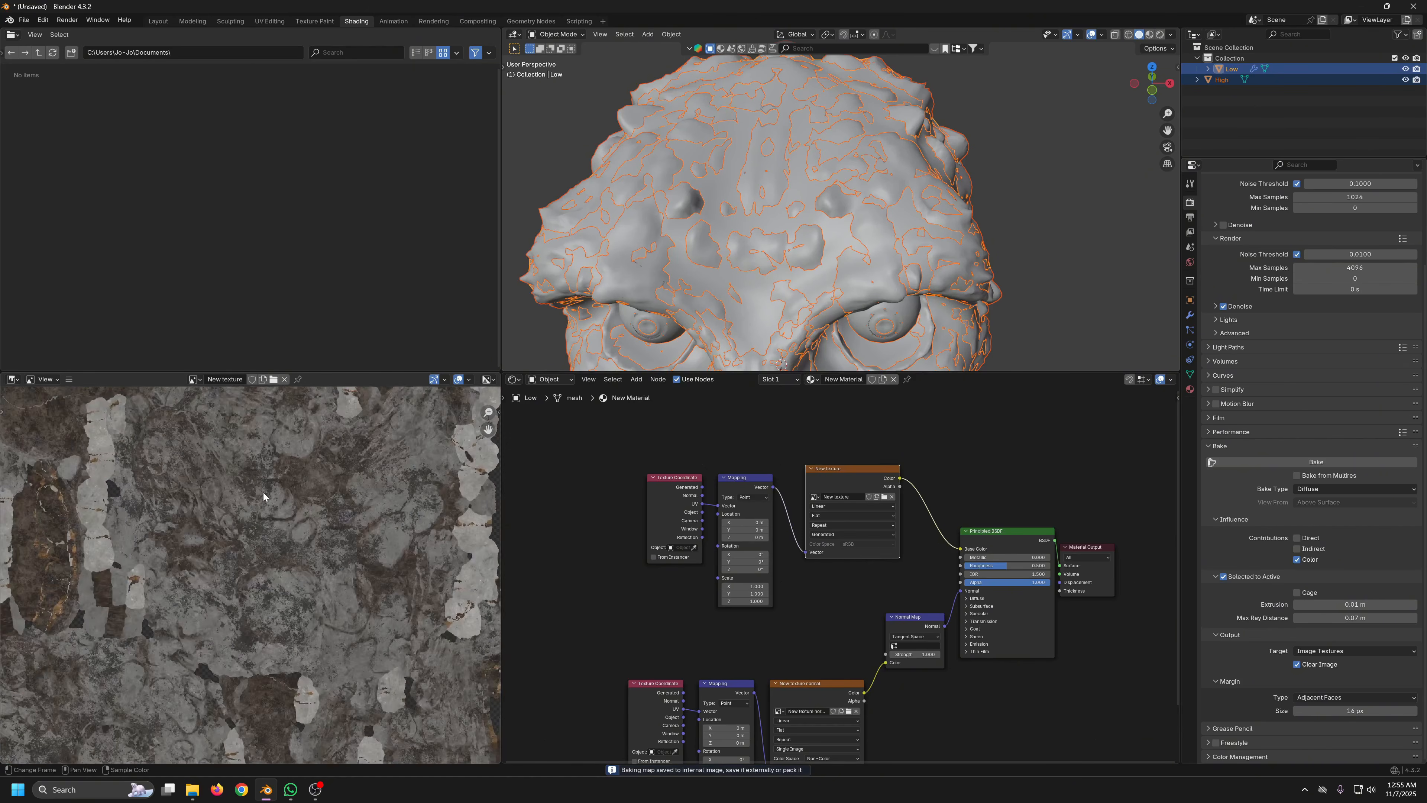
pyautogui.scroll(-5, 321, 470)
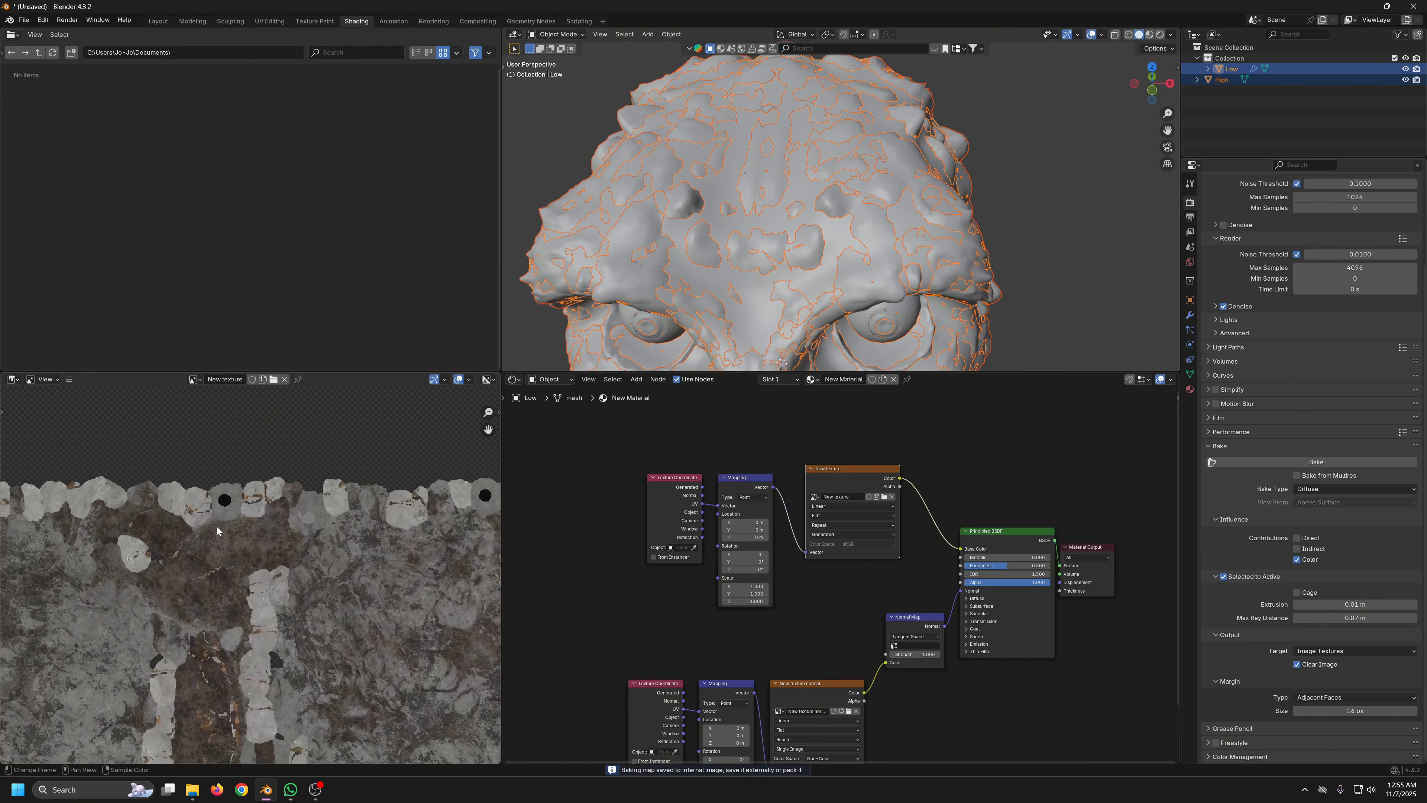
pyautogui.scroll(-2, 305, 560)
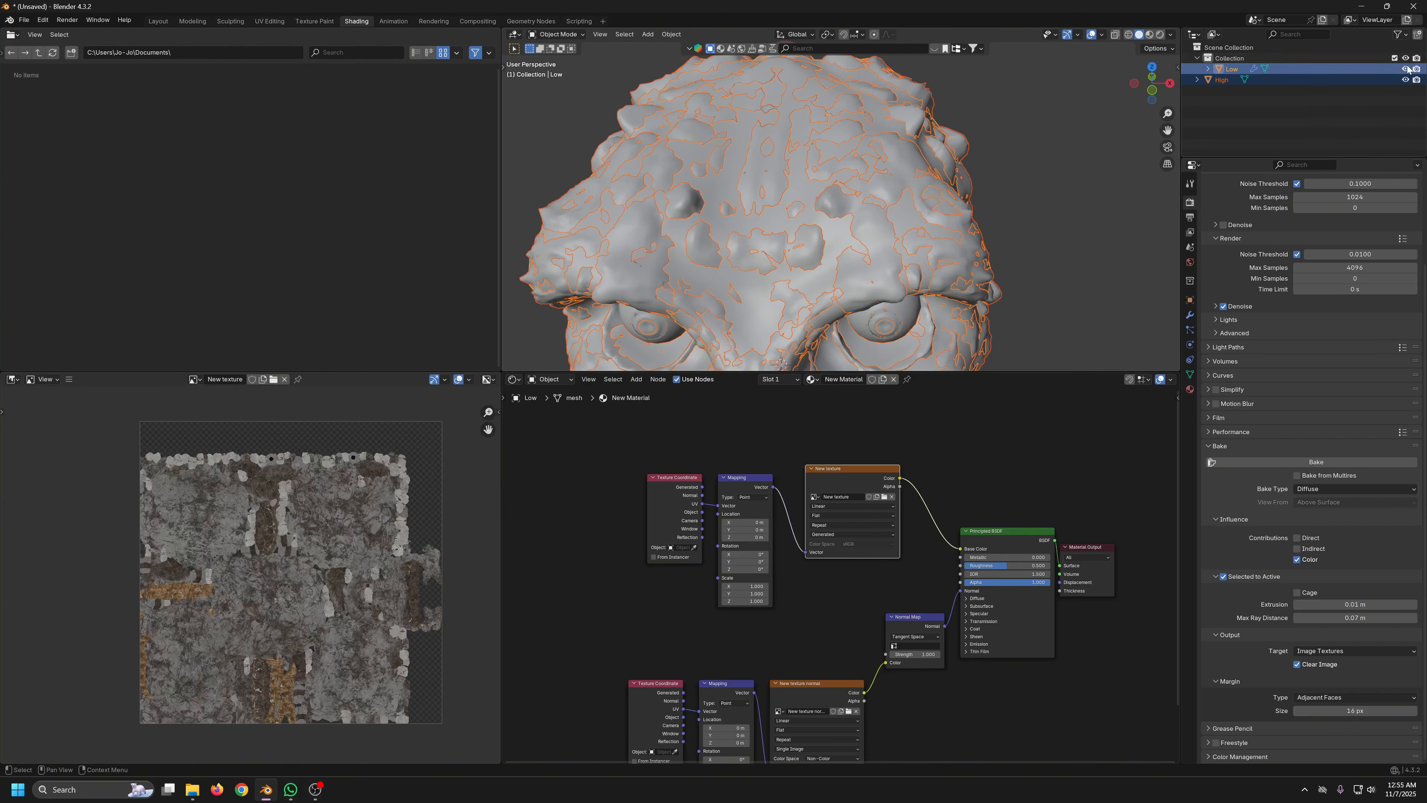
# Hide High from the viewport and render, enlarge the 3D viewport, and display Low in Material Preview
pyautogui.click(1406, 80)
pyautogui.scroll(-4, 843, 169)
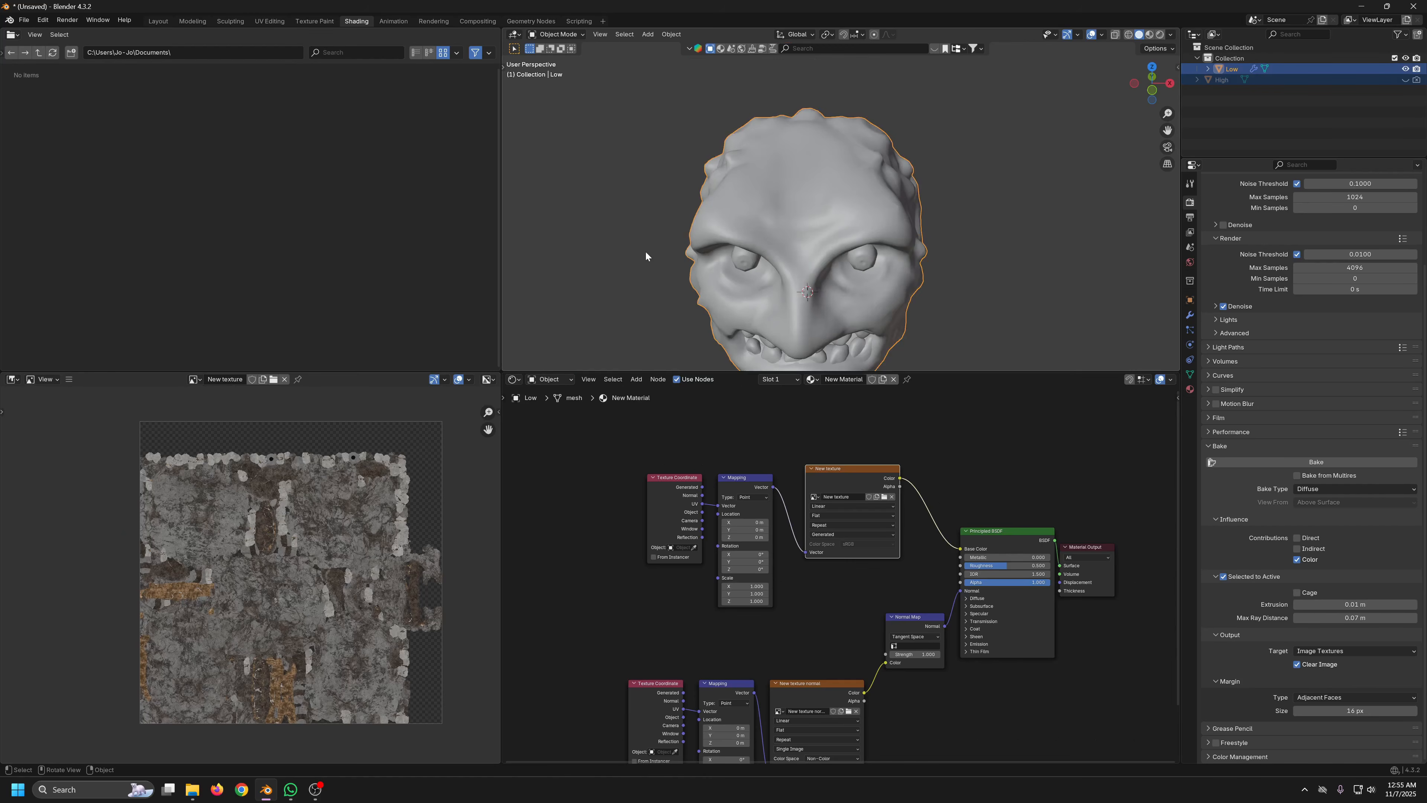
pyautogui.moveTo(497, 195); pyautogui.dragTo(60, 196)
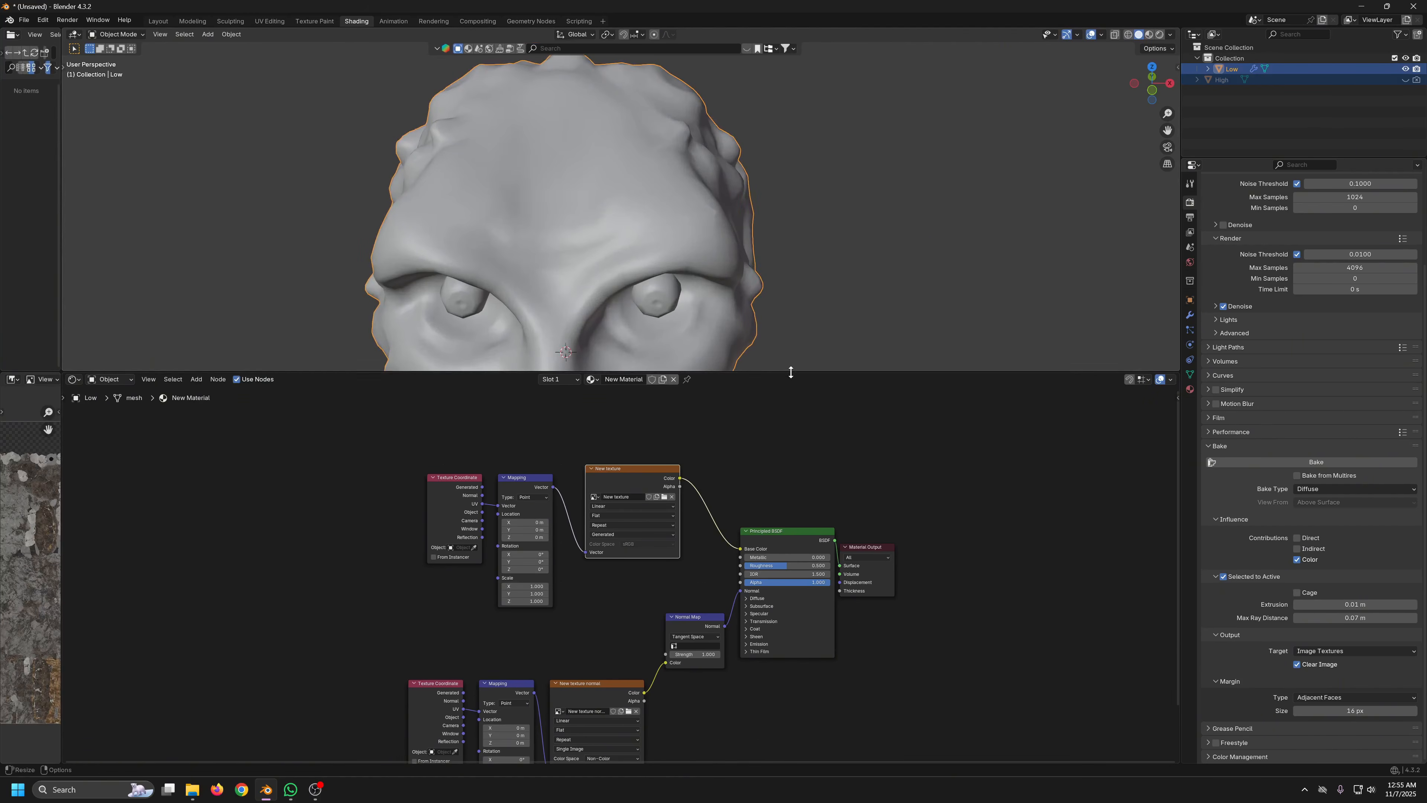
pyautogui.moveTo(789, 372); pyautogui.dragTo(787, 749)
pyautogui.press('z')
pyautogui.click(752, 504)
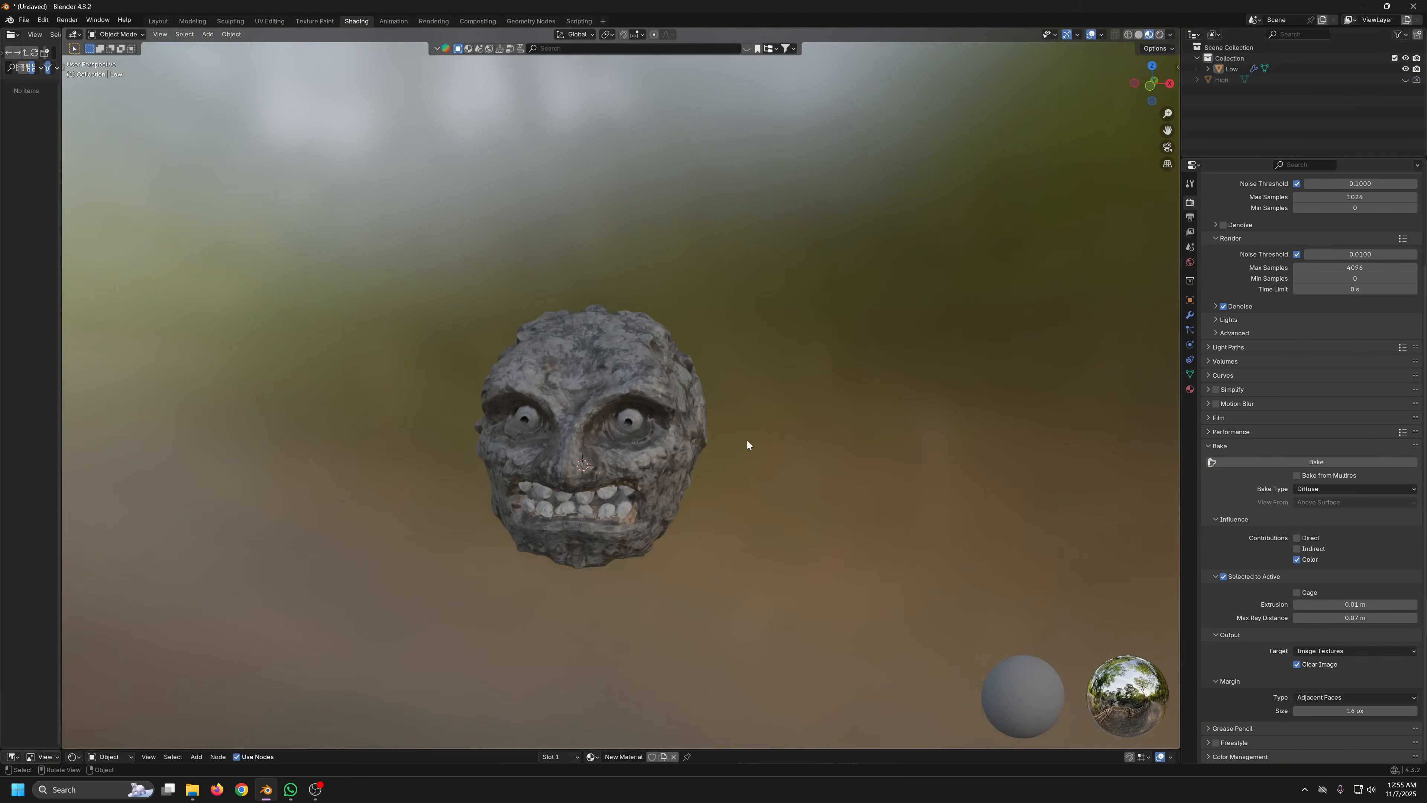
# Set the specular IOR Level of Low's Principled BSDF to 0 and check the head from the side
pyautogui.moveTo(877, 749); pyautogui.dragTo(868, 461)
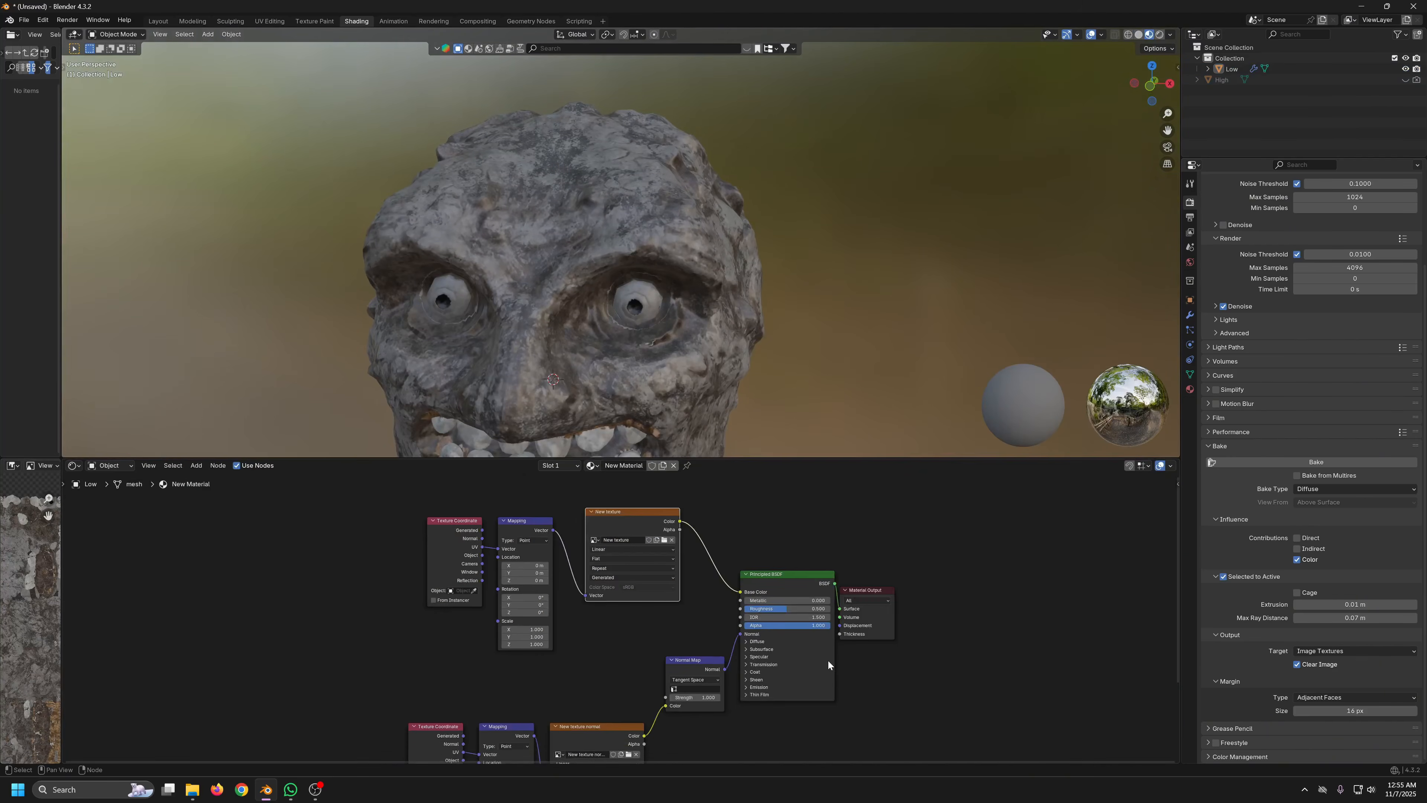
pyautogui.scroll(3, 849, 684)
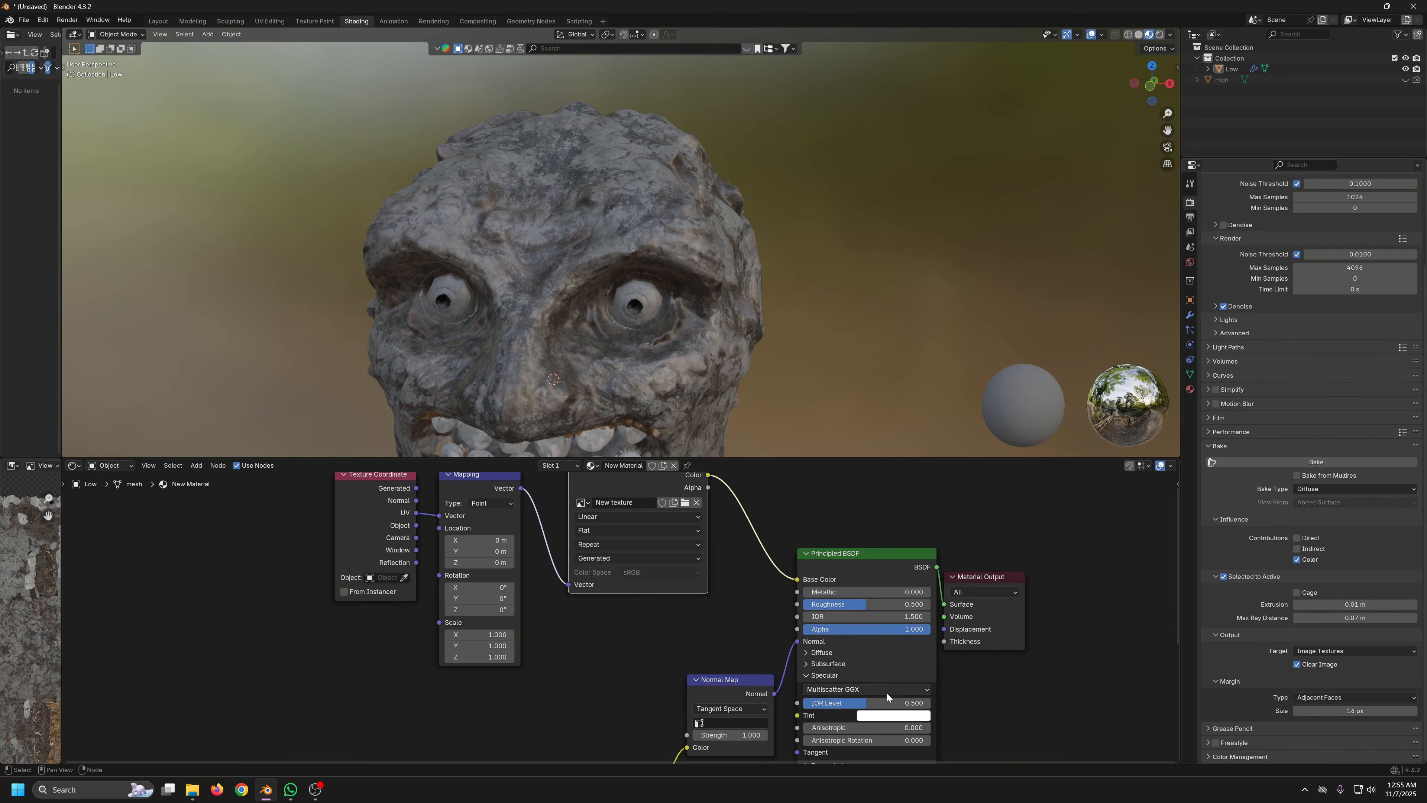
pyautogui.moveTo(880, 703); pyautogui.dragTo(804, 704)
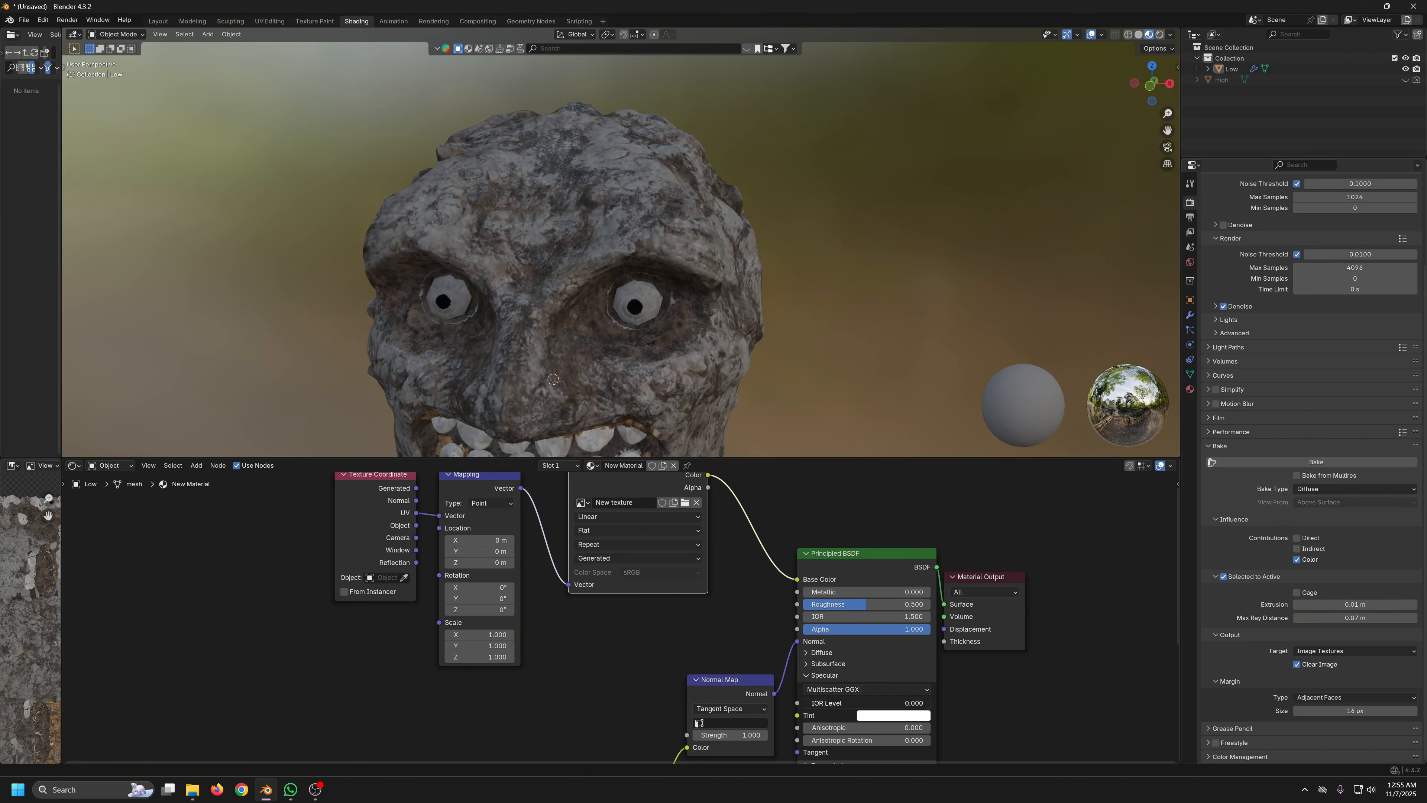
pyautogui.scroll(-2, 723, 373)
pyautogui.moveTo(723, 373); pyautogui.dragTo(624, 366, button='middle')
pyautogui.click(624, 349)
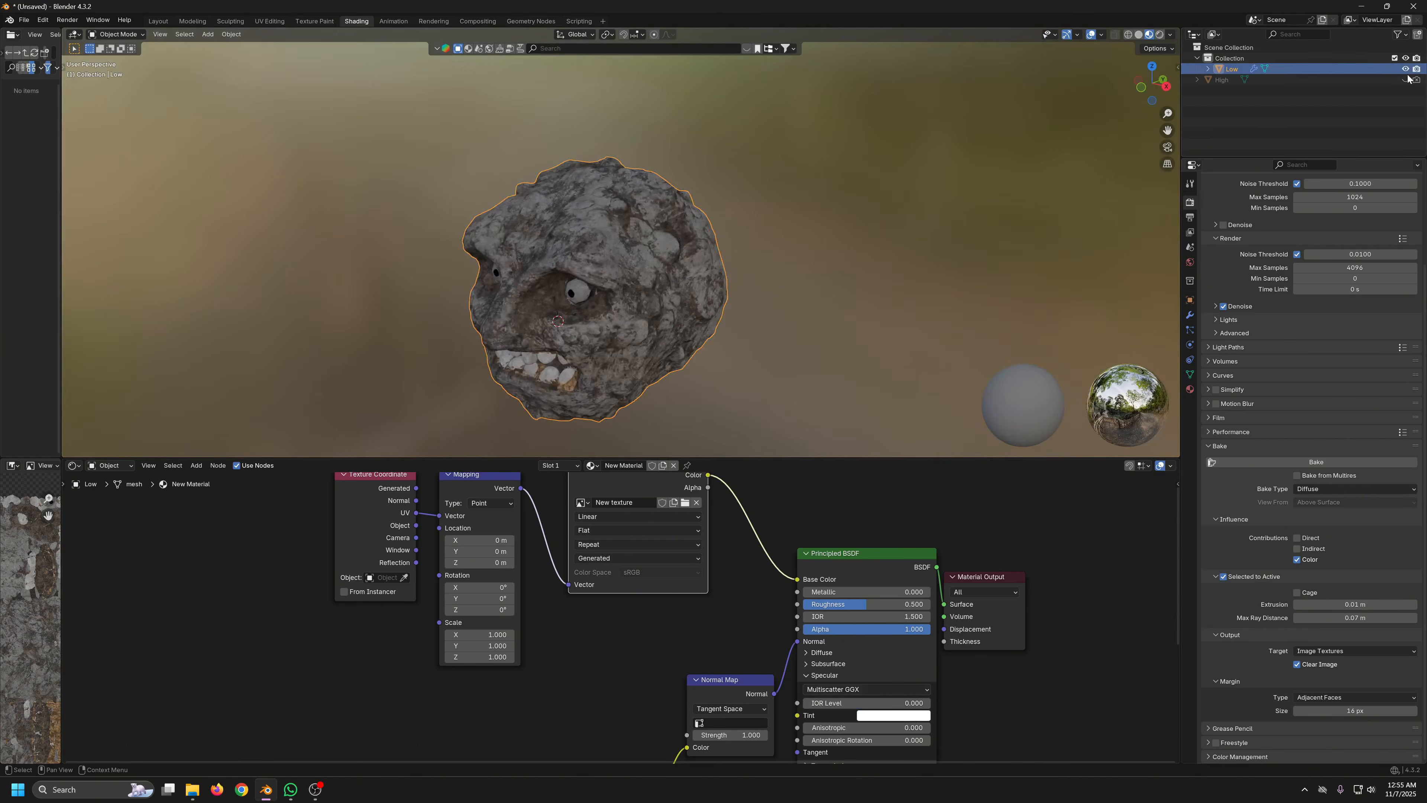
# Make High visible in the viewport and render again, and open the Specular settings of its M_ROCA_FINAL material
pyautogui.moveTo(1405, 80); pyautogui.dragTo(1416, 80)
pyautogui.click(1222, 80)
pyautogui.scroll(-5, 643, 569)
pyautogui.moveTo(447, 611); pyautogui.dragTo(619, 699)
pyautogui.scroll(4, 621, 618)
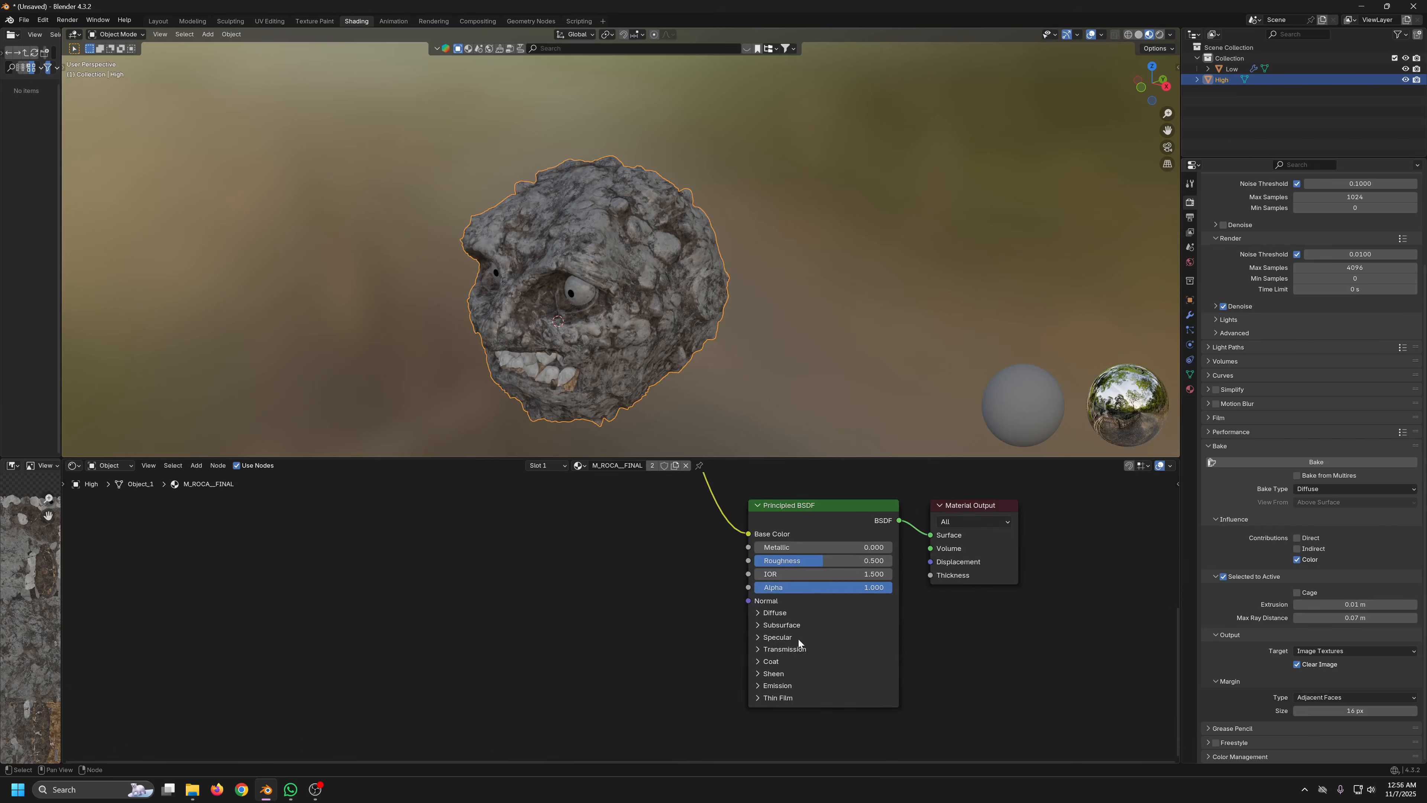
pyautogui.click(758, 637)
# Move High along the X axis in front view so it stands beside Low, leaving nothing selected
pyautogui.press('KP_1')
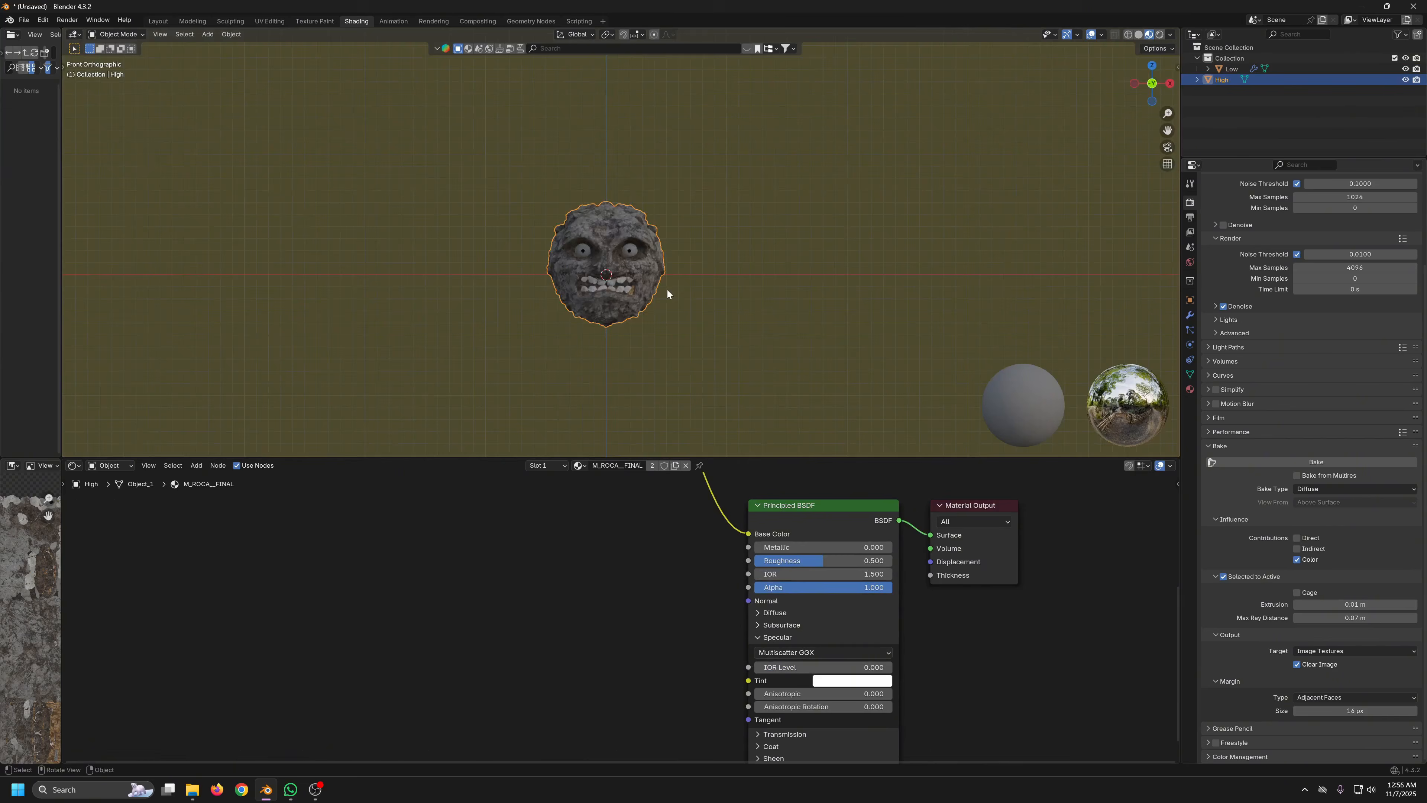
pyautogui.scroll(2, 618, 264)
pyautogui.press('g')
pyautogui.press('x')
pyautogui.click(882, 263)
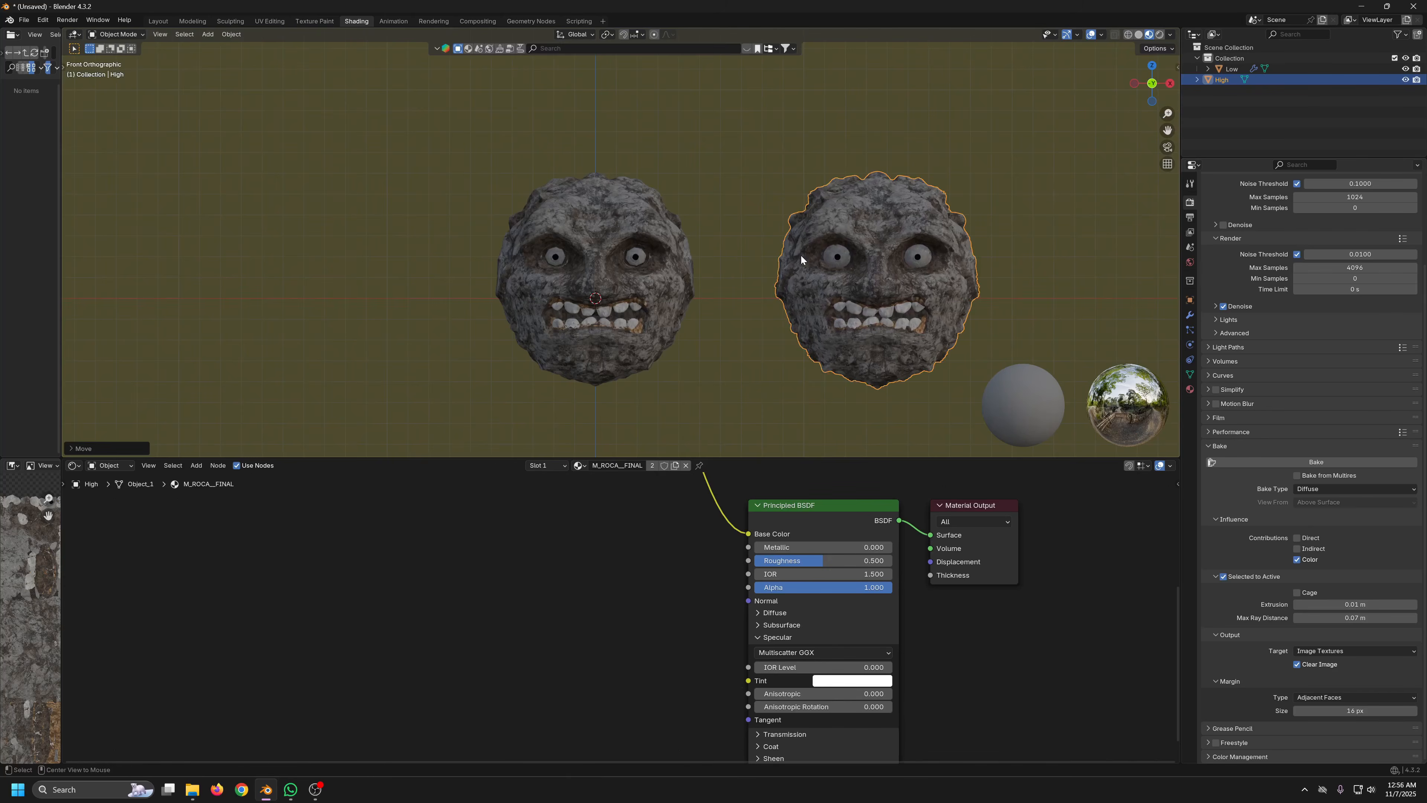
pyautogui.hotkey('alt', 'a')
pyautogui.moveTo(883, 263); pyautogui.dragTo(637, 256, button='middle')
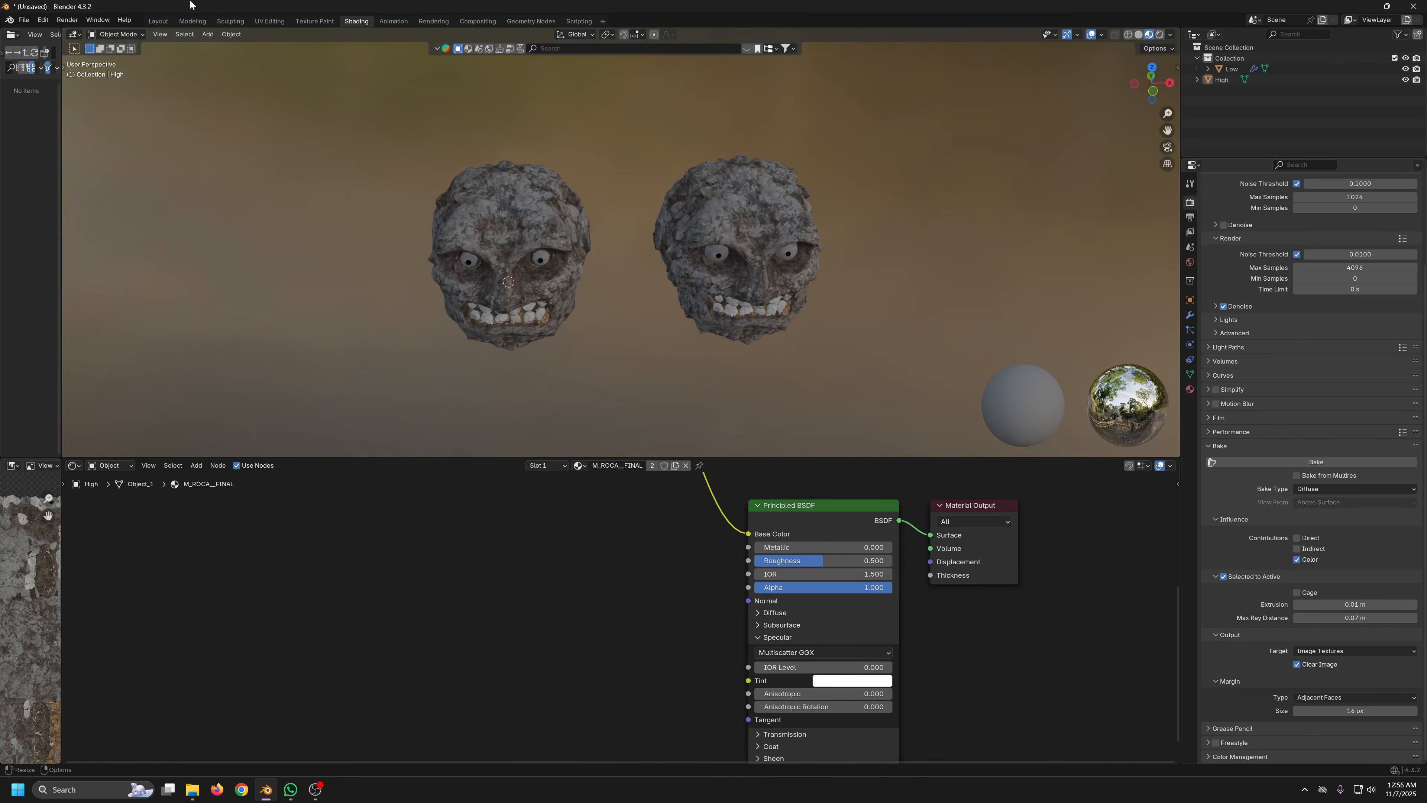
# Switch to the Layout workspace and frame both heads in the viewport
pyautogui.click(158, 21)
pyautogui.scroll(-3, 752, 381)
pyautogui.keyDown('shift'); pyautogui.moveTo(751, 380); pyautogui.dragTo(680, 406, button='middle'); pyautogui.keyUp('shift')
pyautogui.scroll(3, 748, 377)
pyautogui.moveTo(618, 354)
pyautogui.mouseDown(button='middle')
pyautogui.moveTo(613, 460)
pyautogui.moveTo(620, 335)
pyautogui.moveTo(659, 344)
pyautogui.moveTo(668, 378)
pyautogui.moveTo(690, 362)
pyautogui.moveTo(740, 375)
pyautogui.moveTo(663, 342)
pyautogui.moveTo(678, 375)
pyautogui.mouseUp(button='middle')
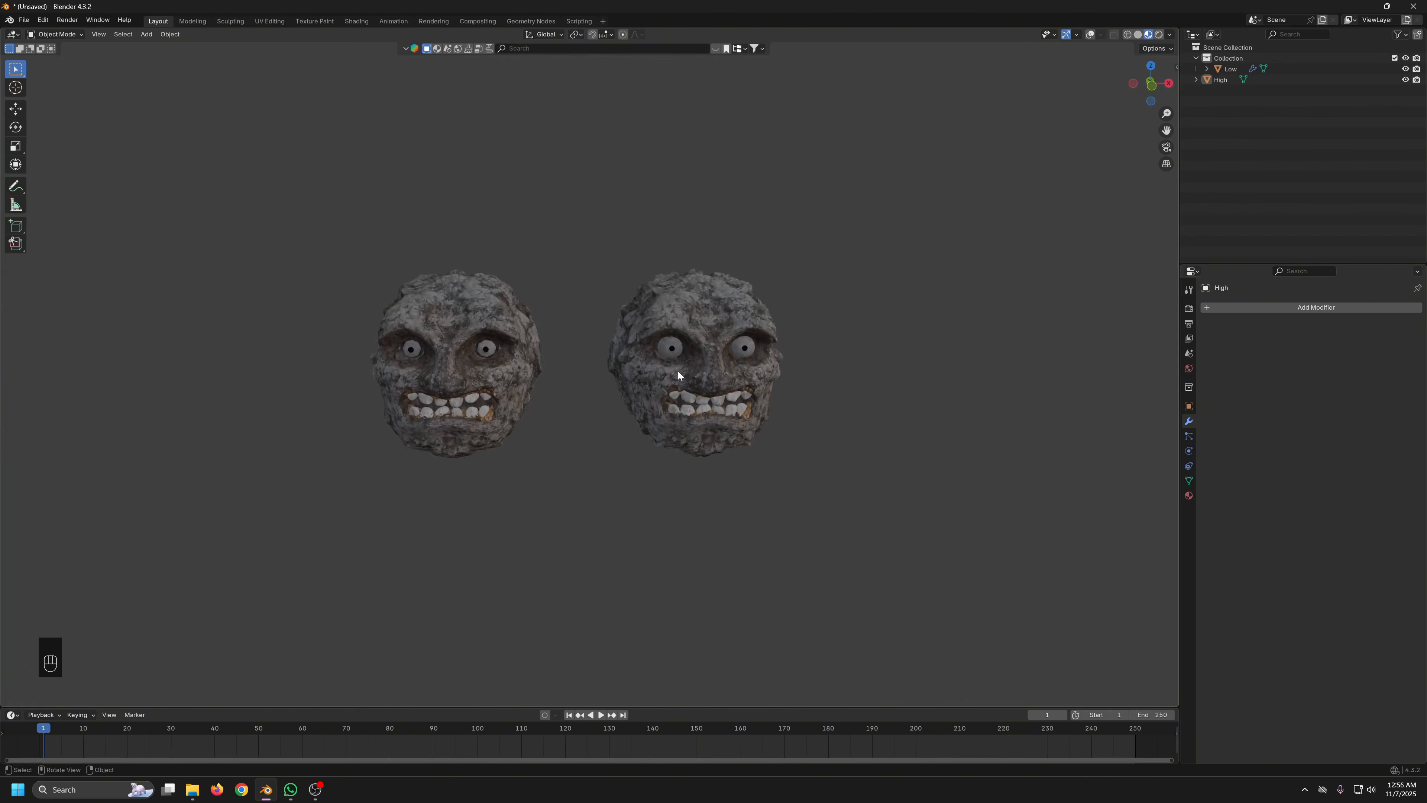
# Move High and Low freely past each other to start mixing up their places
pyautogui.click(677, 372)
pyautogui.press('g')
pyautogui.press('g')
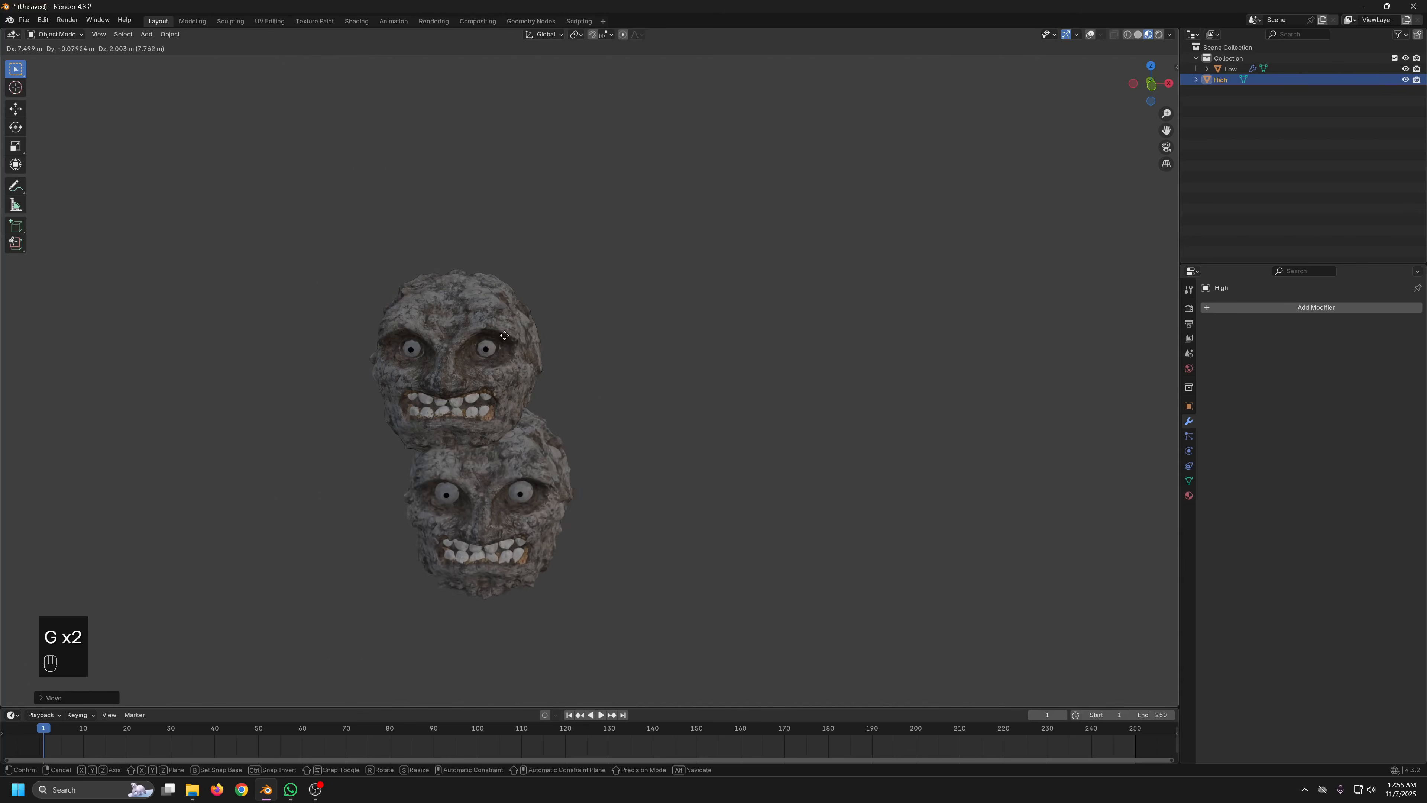
pyautogui.click(489, 326)
pyautogui.click(472, 316)
pyautogui.press('g')
pyautogui.press('g')
pyautogui.click(610, 359)
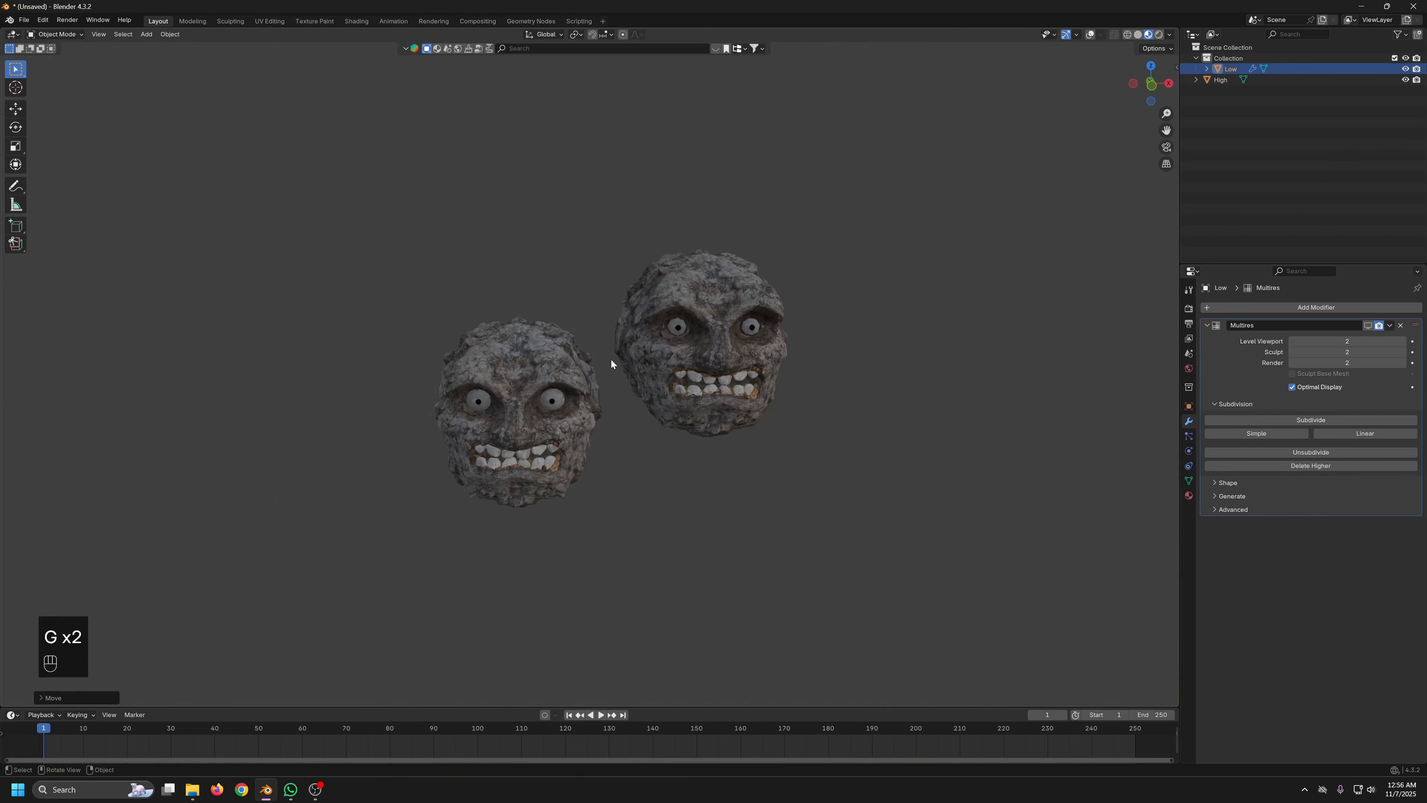
# Keep shuffling the two heads and settle them side by side, with Low to the right of High
pyautogui.click(604, 368)
pyautogui.press('g')
pyautogui.click(705, 311)
pyautogui.press('g')
pyautogui.click(932, 350)
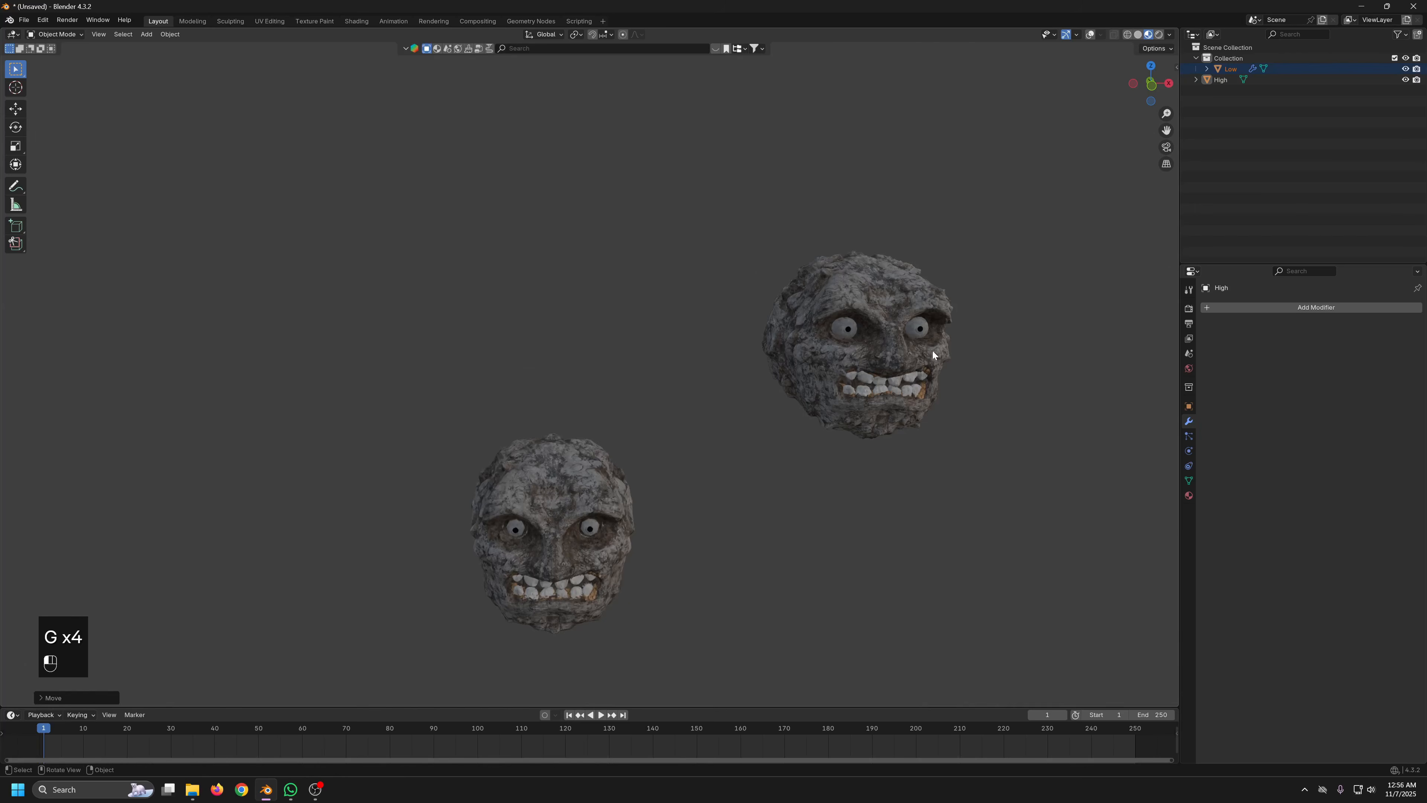
pyautogui.press('g')
pyautogui.click(507, 358)
pyautogui.click(554, 540)
pyautogui.press('g')
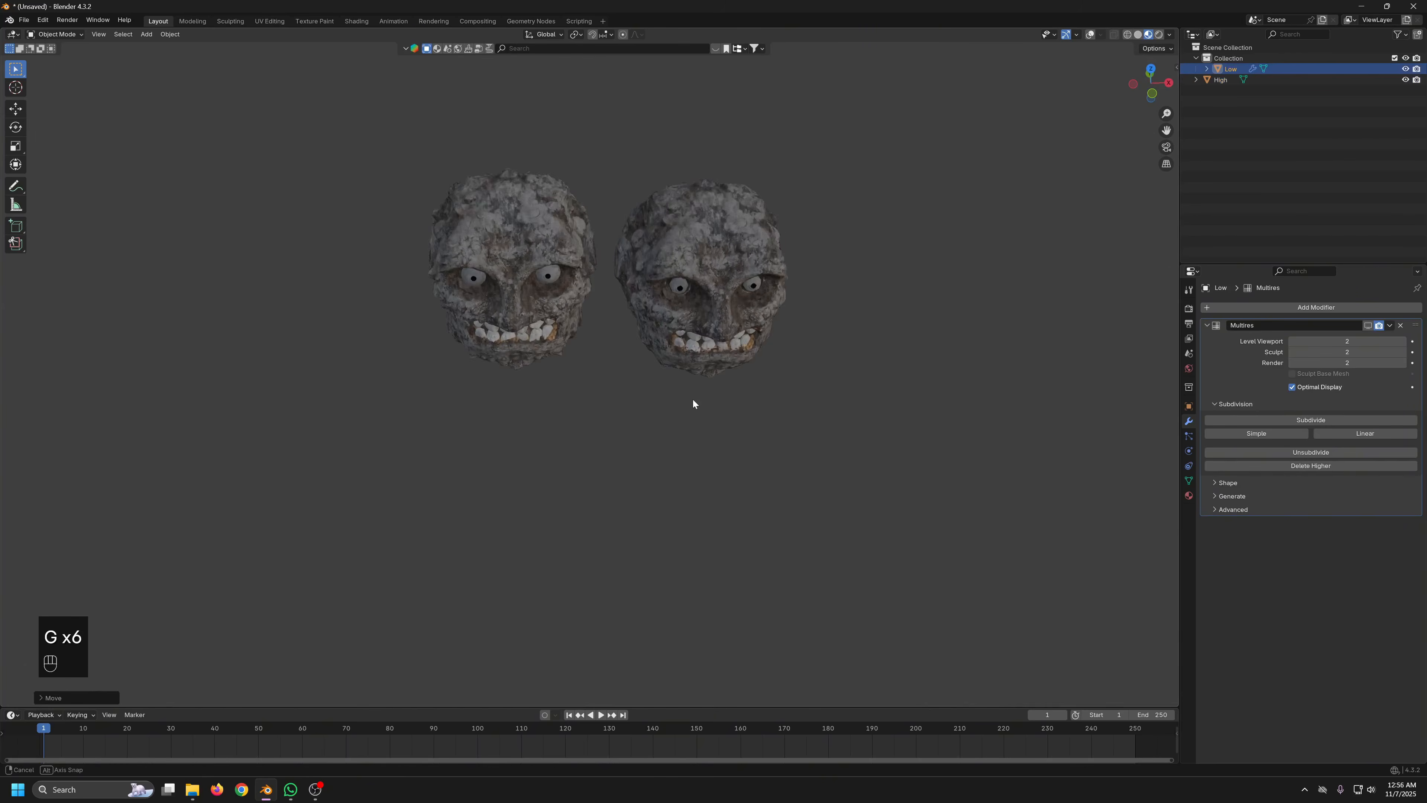
pyautogui.moveTo(693, 403); pyautogui.dragTo(681, 360, button='middle')
pyautogui.press('g')
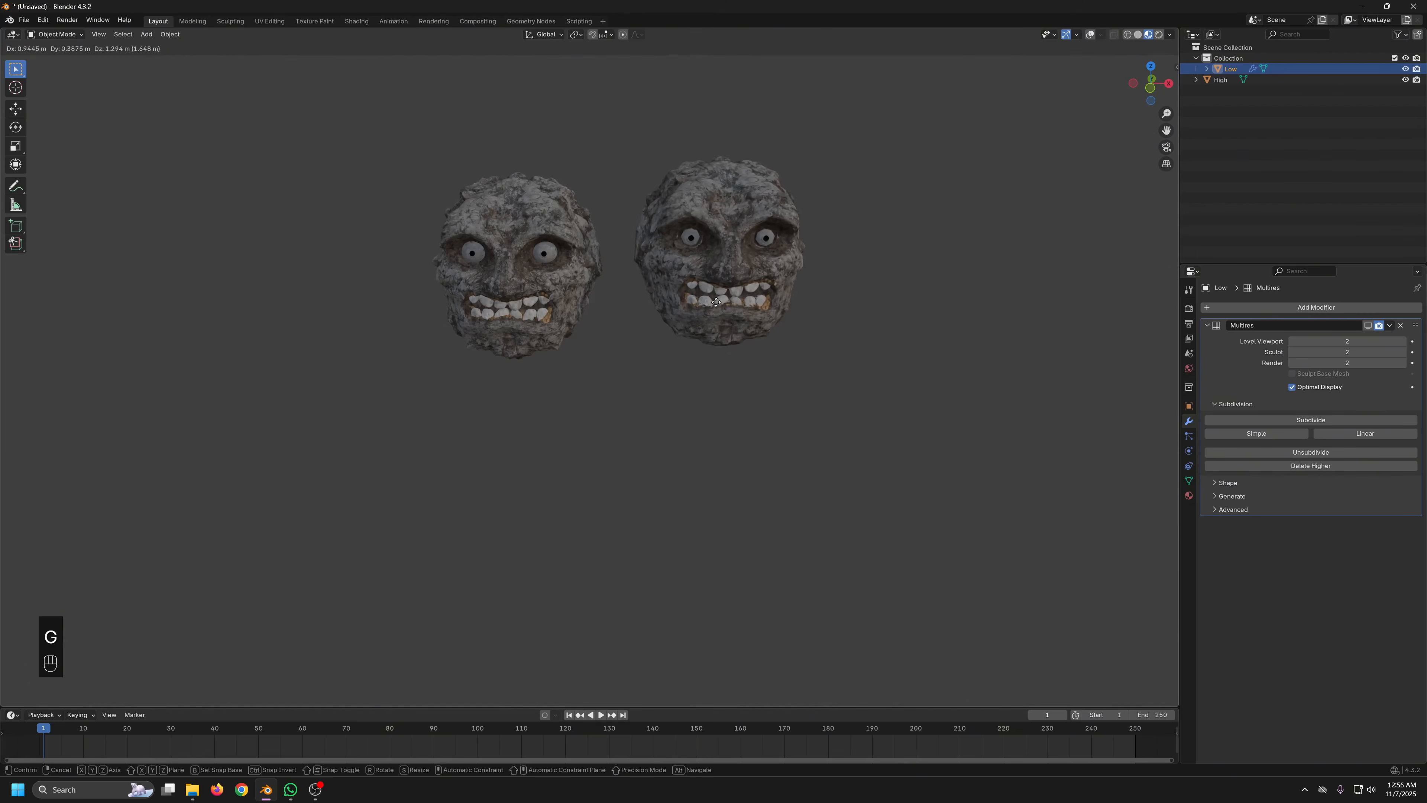
pyautogui.click(697, 318)
pyautogui.moveTo(566, 232); pyautogui.dragTo(520, 204, button='middle')
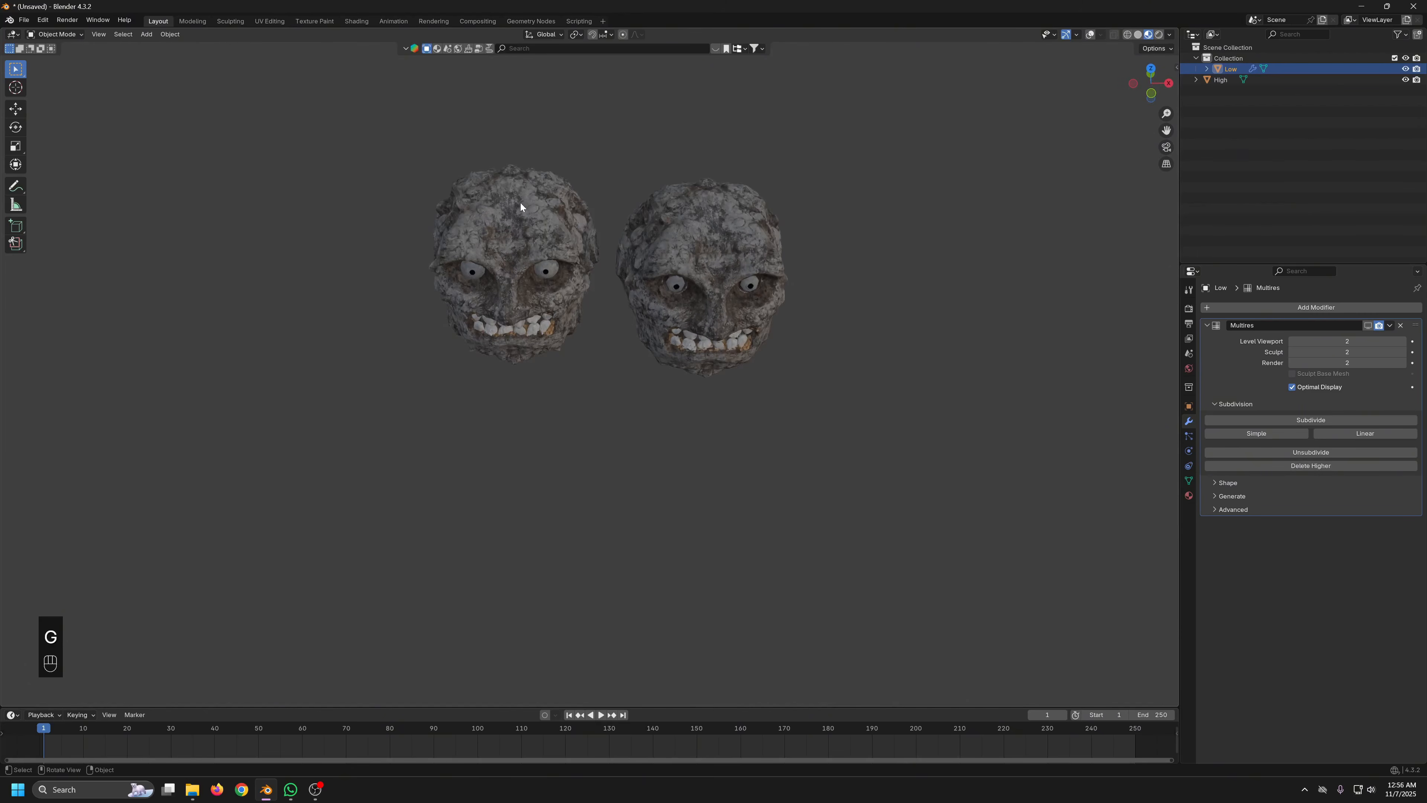
pyautogui.click(519, 204)
pyautogui.click(715, 199)
pyautogui.press('g')
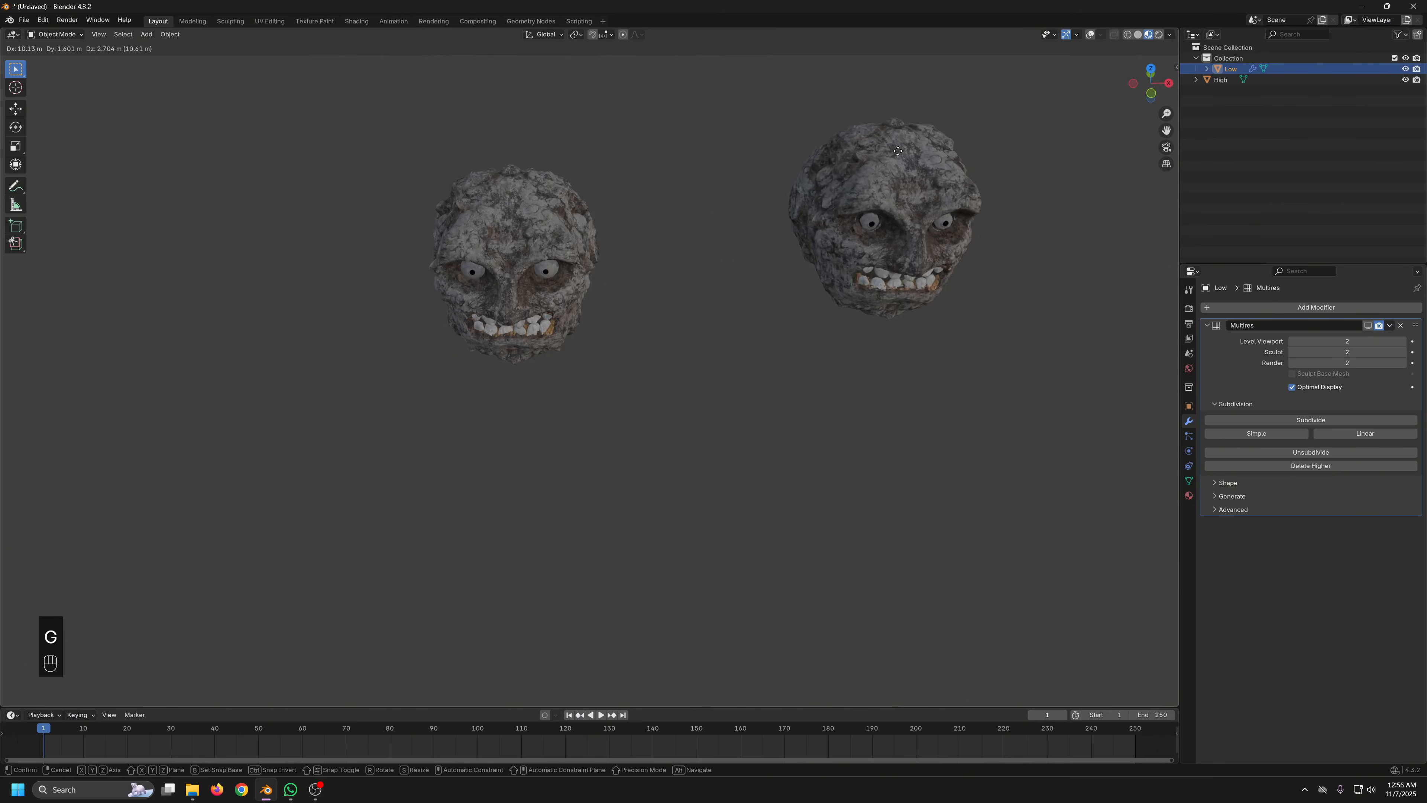
pyautogui.rightClick(714, 202)
pyautogui.press('g')
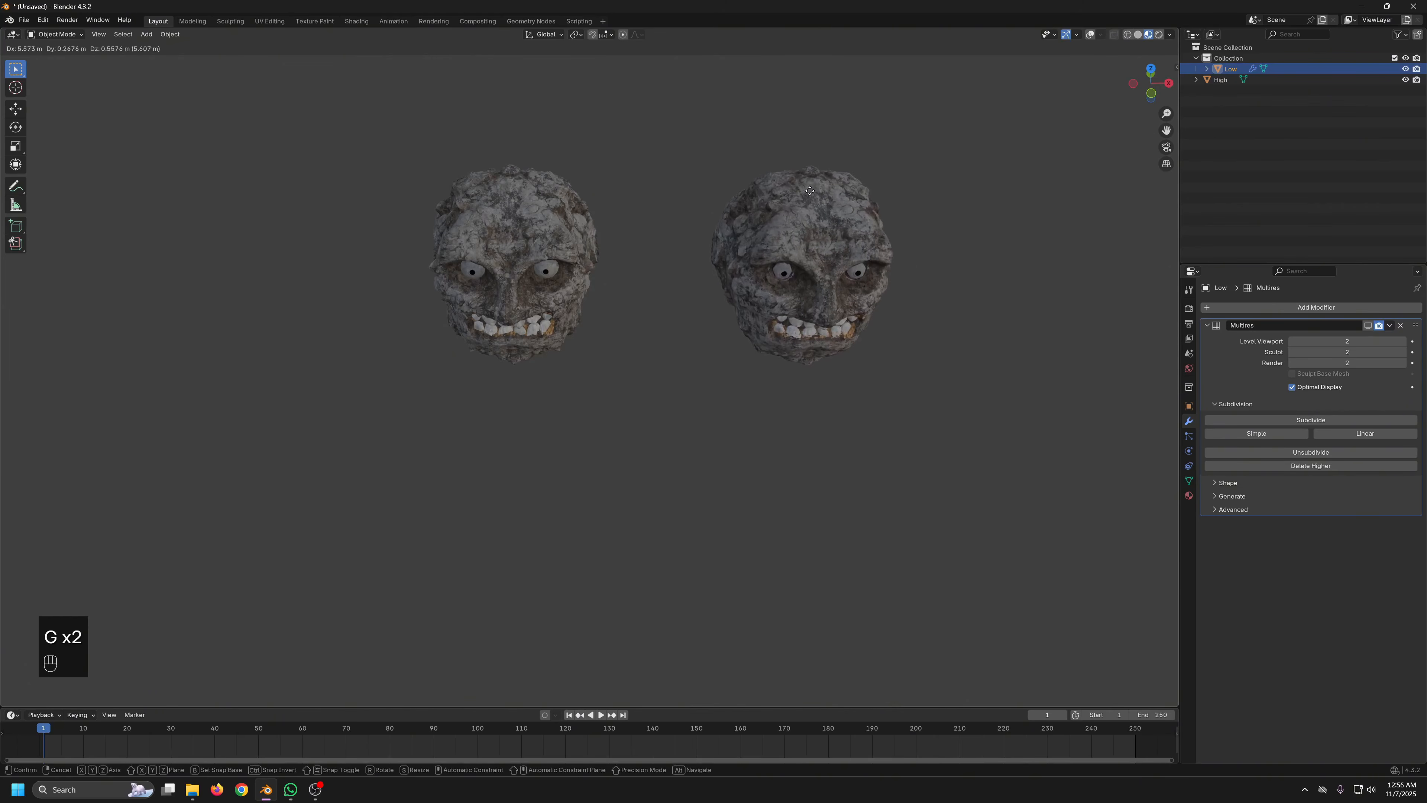
pyautogui.press('g')
pyautogui.rightClick(516, 238)
pyautogui.click(504, 212)
pyautogui.press('g')
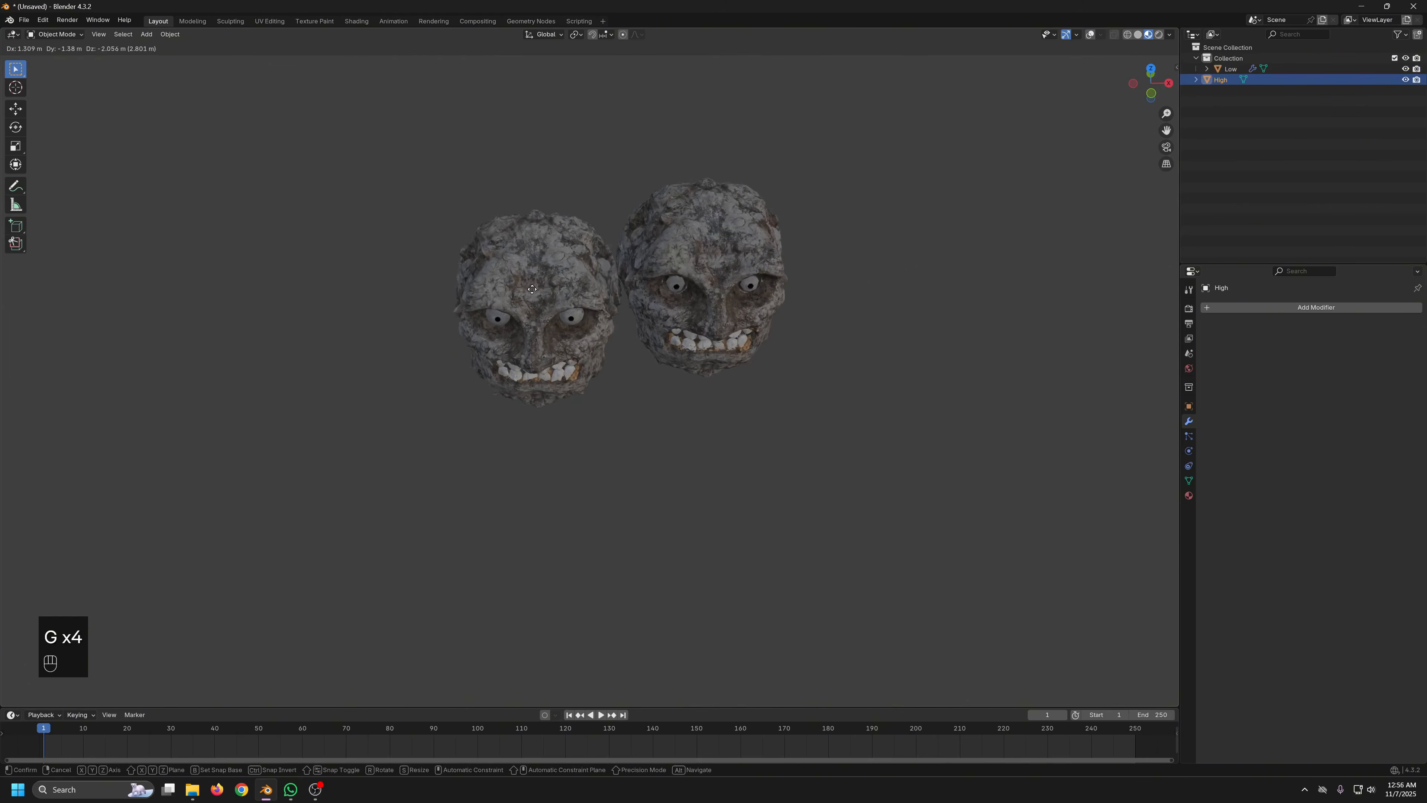
pyautogui.rightClick(637, 194)
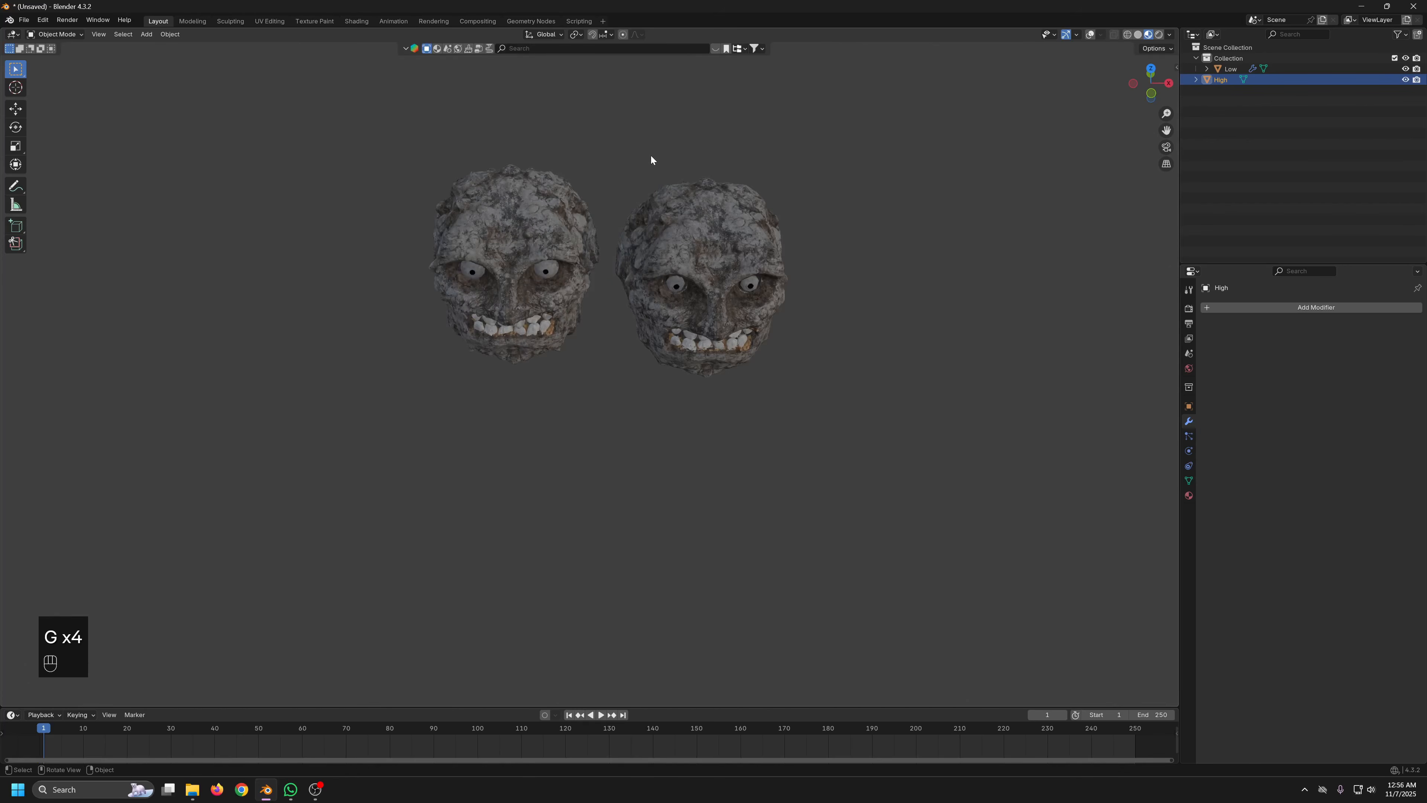
pyautogui.press('KP_7')
pyautogui.press('g')
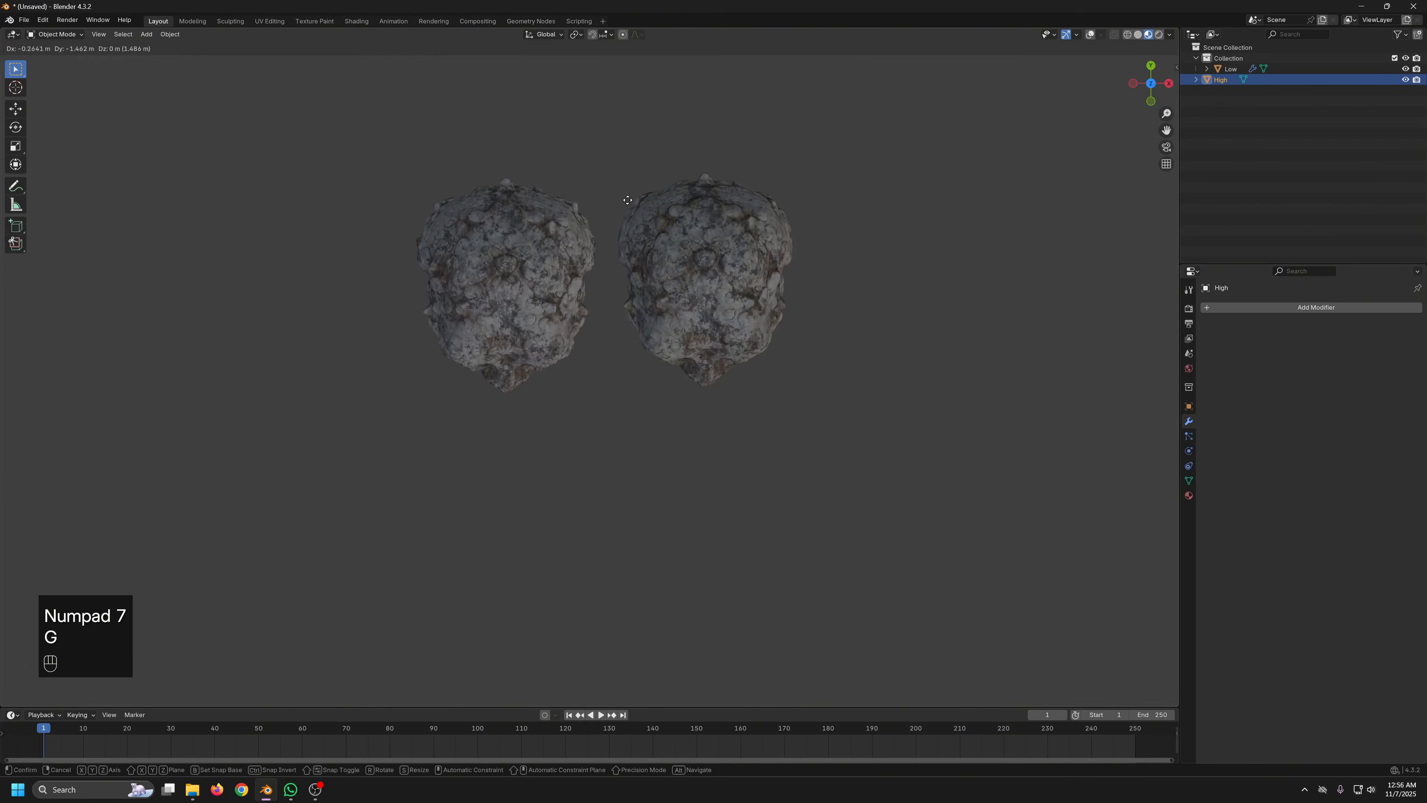
pyautogui.rightClick(626, 196)
# Select Low and move it along the X axis to widen the gap to High
pyautogui.hotkey('alt', 'a')
pyautogui.moveTo(669, 397); pyautogui.dragTo(429, 298, button='middle')
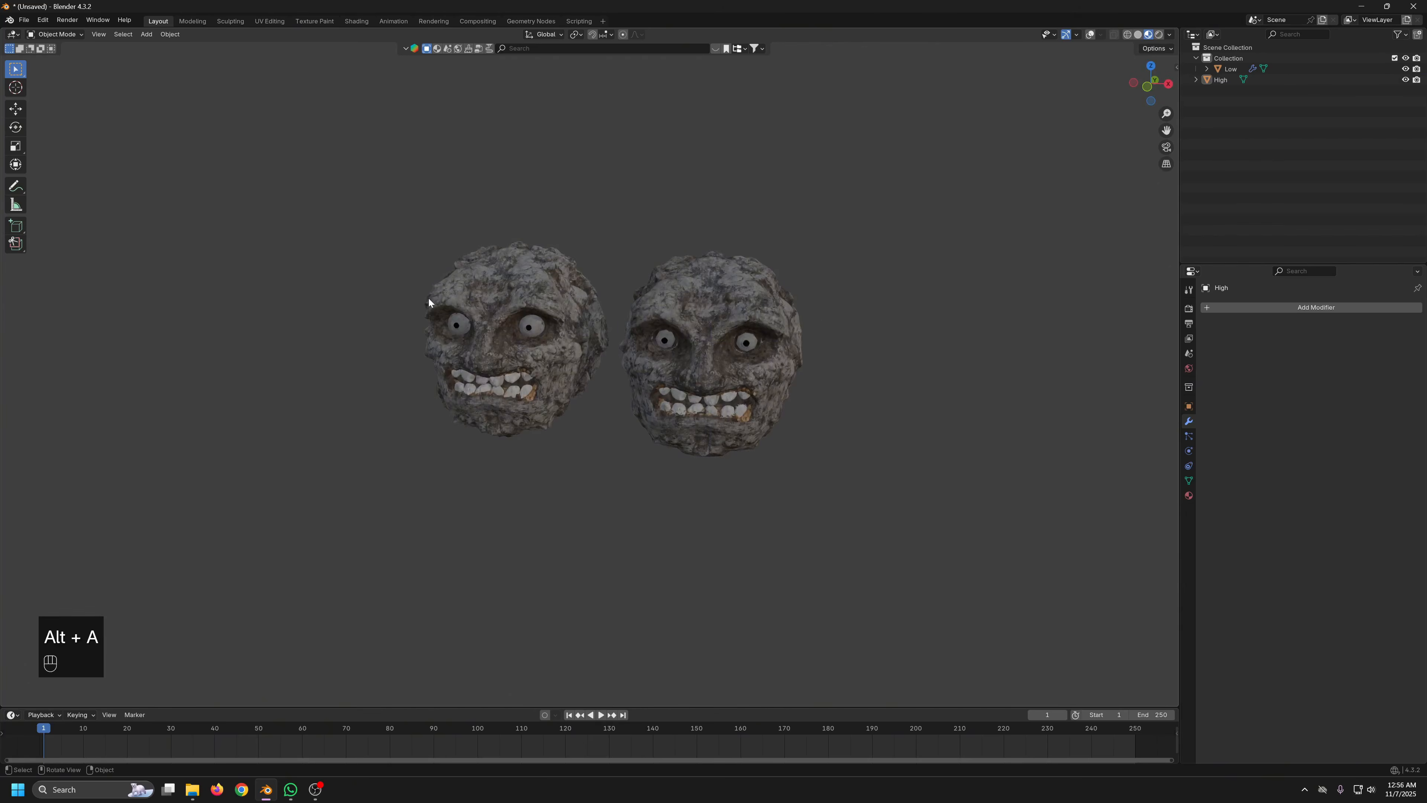
pyautogui.scroll(2, 580, 371)
pyautogui.click(646, 356)
pyautogui.press('g')
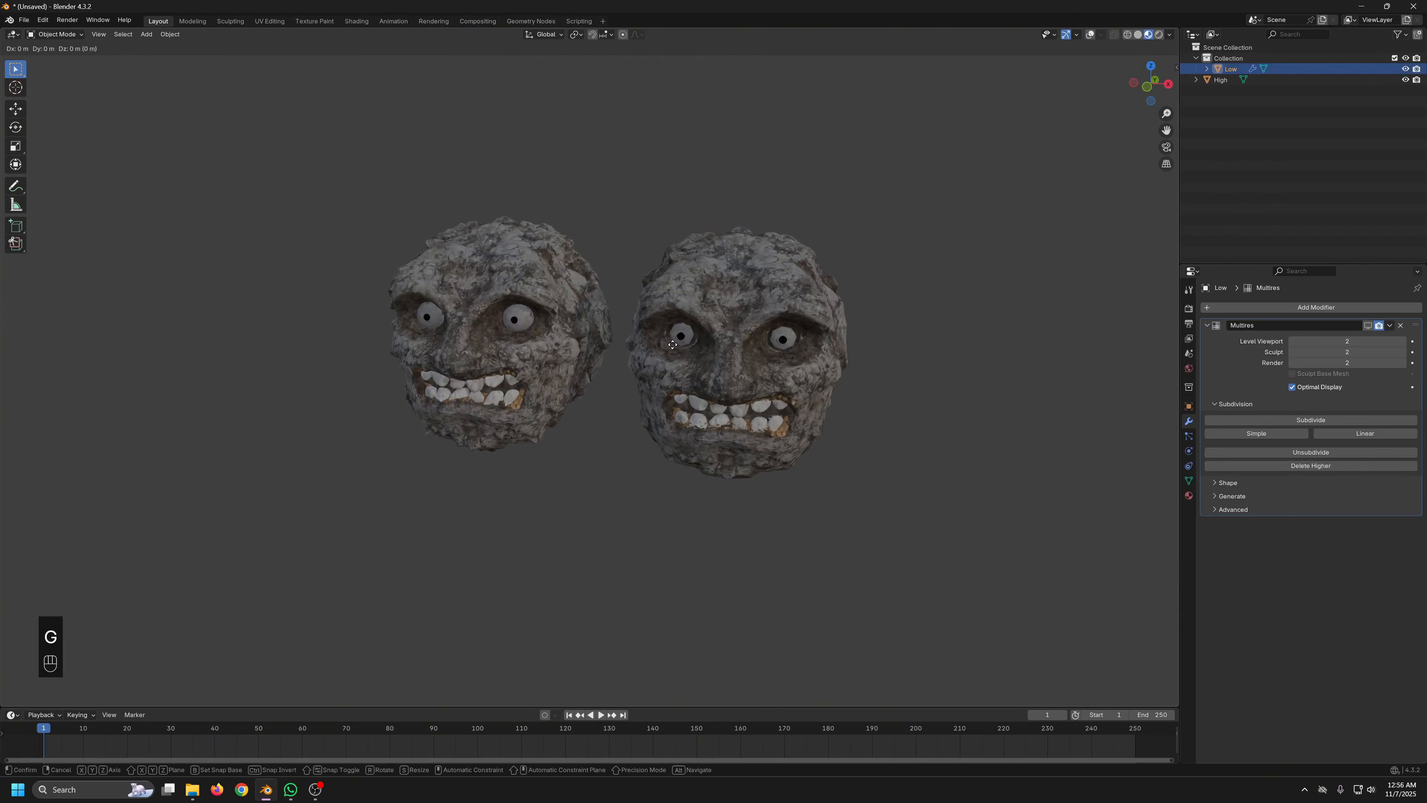
pyautogui.press('x')
pyautogui.click(723, 353)
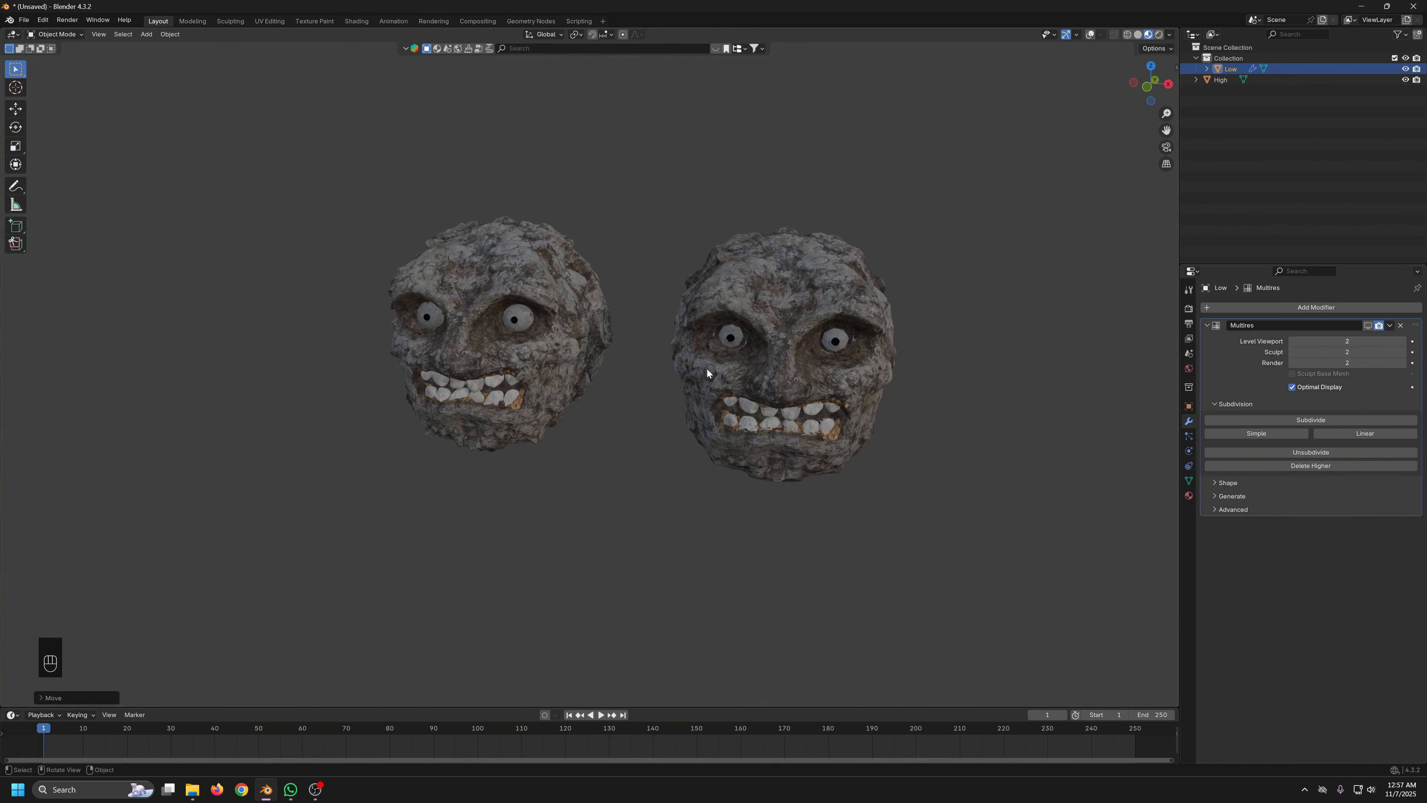
pyautogui.click(538, 292)
pyautogui.press('g')
pyautogui.rightClick(449, 316)
pyautogui.moveTo(448, 316); pyautogui.dragTo(567, 331, button='middle')
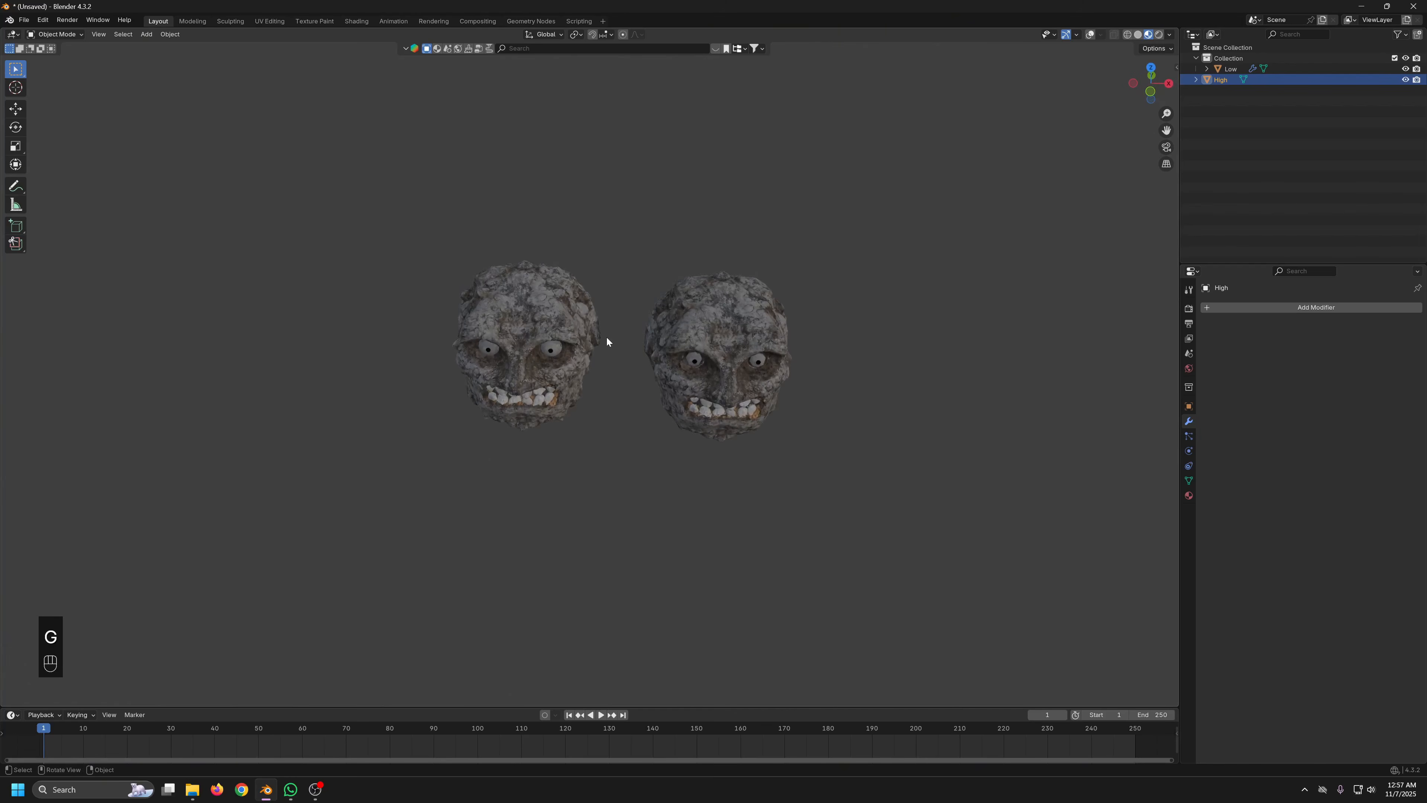